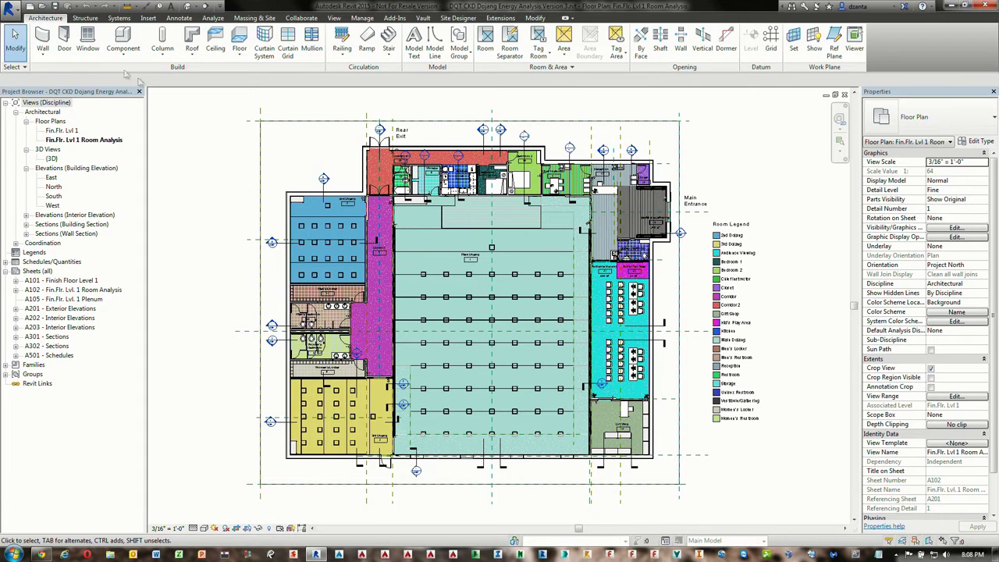
# - Create a new project from the Mechanical-Default template
pyautogui.click(32, 6)
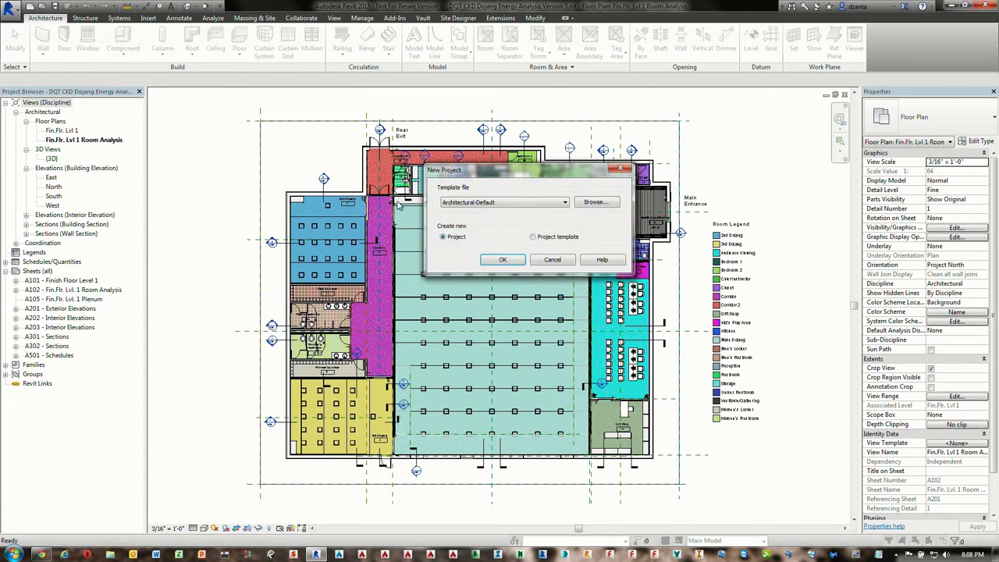
pyautogui.click(479, 205)
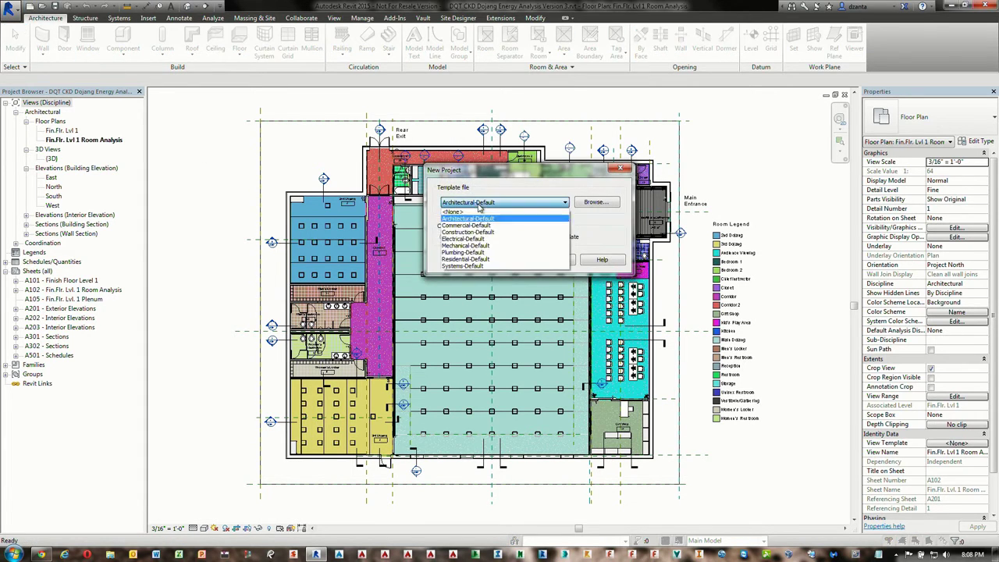
pyautogui.click(471, 246)
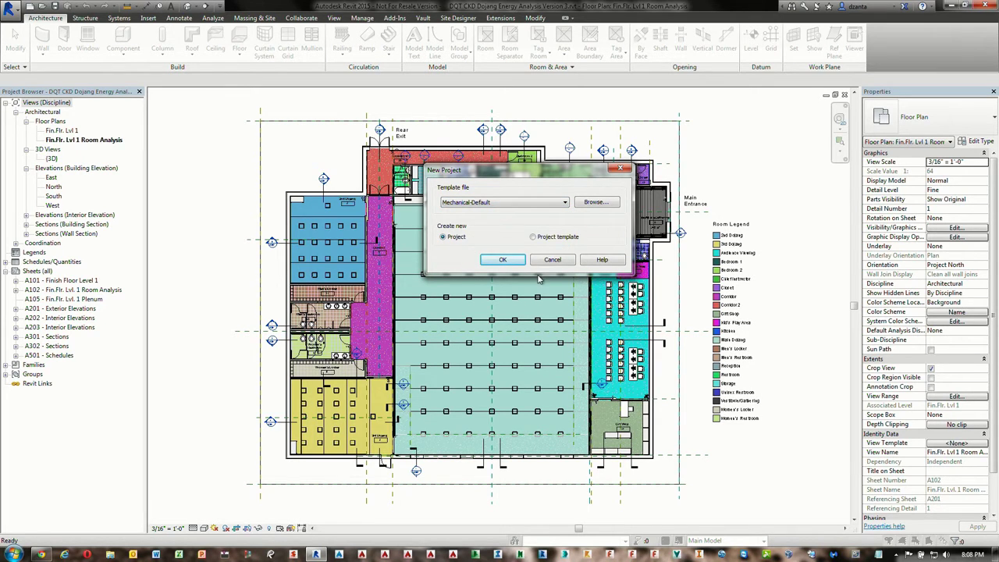
pyautogui.click(502, 259)
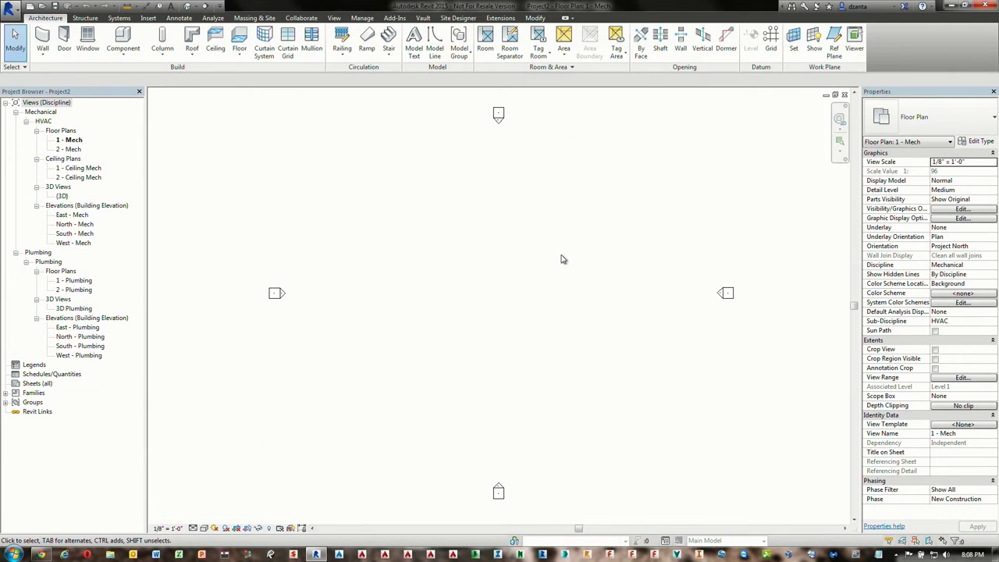
# - Link the Revit model DQT CKD Dojang Energy Analysis Version 2.rvt into the project with Auto - Origin to Origin positioning
pyautogui.click(149, 18)
pyautogui.click(40, 43)
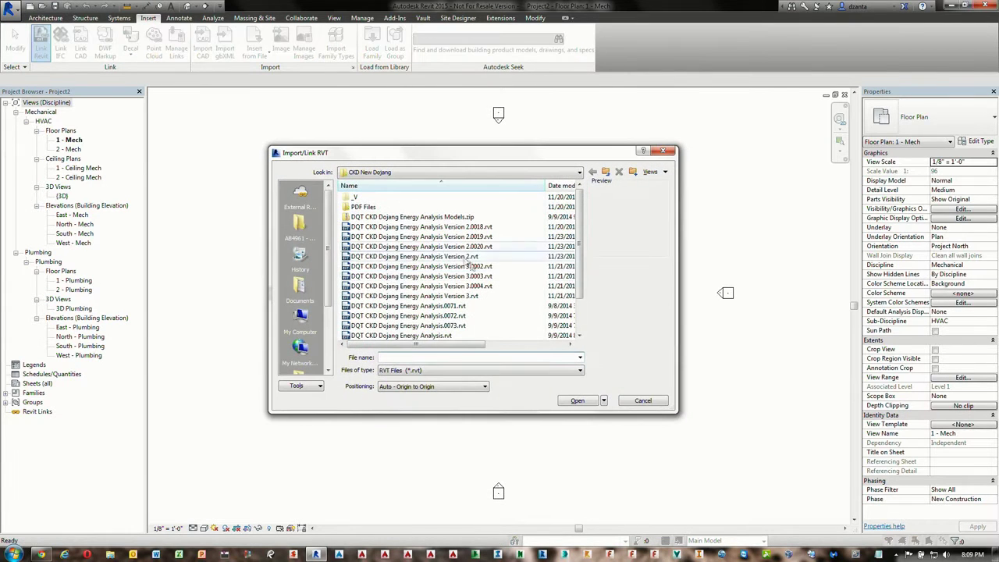
pyautogui.click(507, 257)
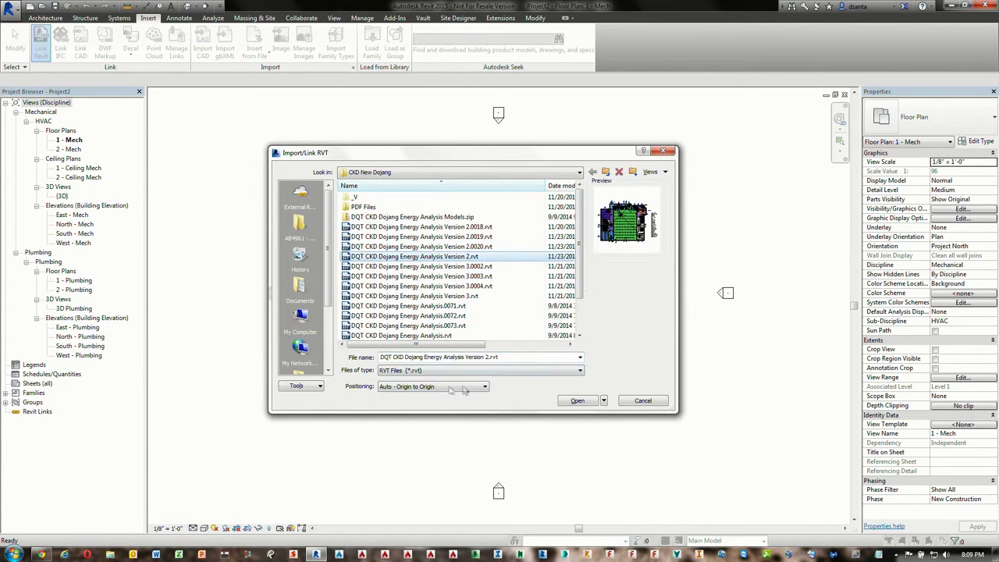
pyautogui.click(577, 401)
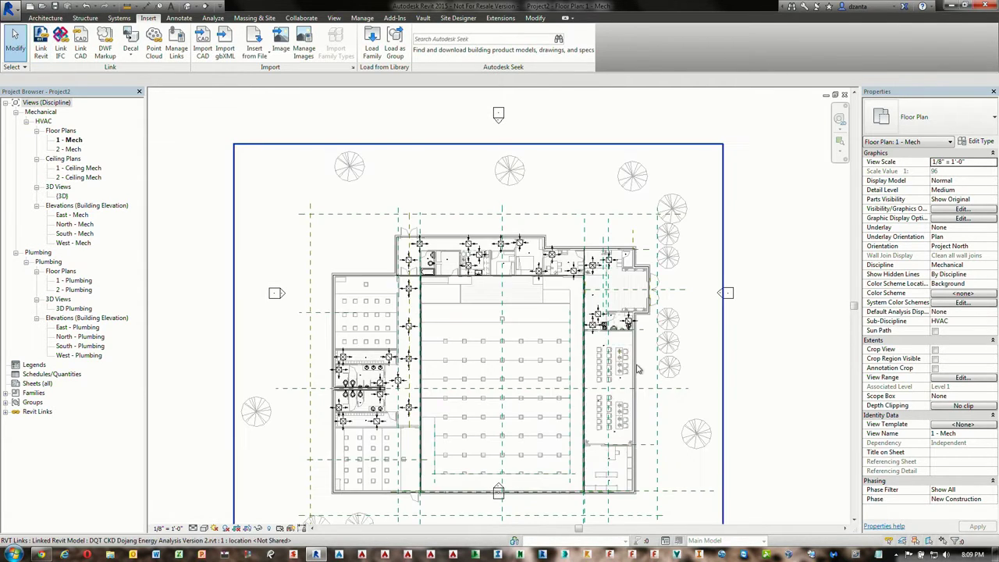
pyautogui.scroll(-3, 657, 366)
pyautogui.scroll(2, 658, 365)
pyautogui.scroll(-2, 700, 283)
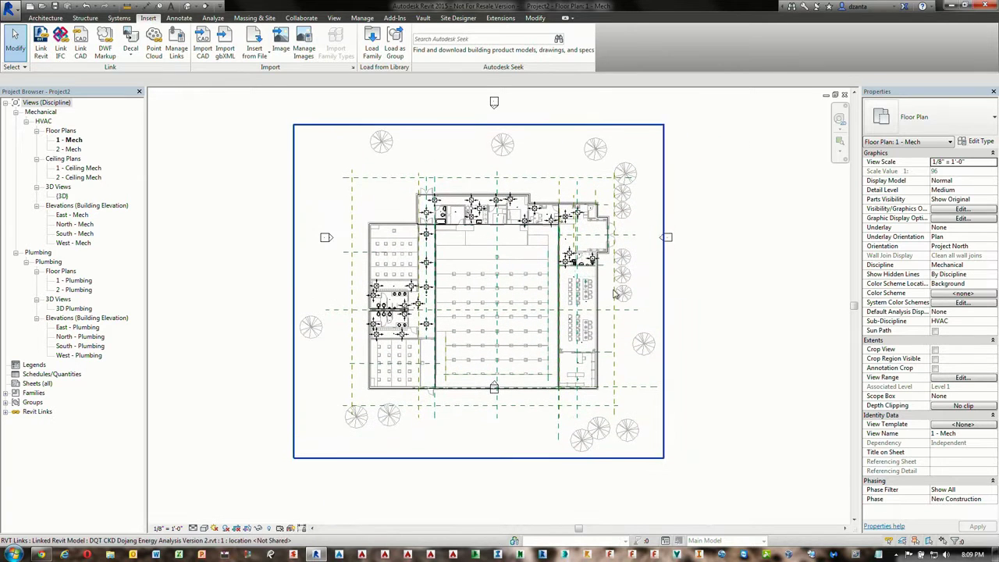
# - Set the discipline of the 1 - Mech floor plan view to Coordination
pyautogui.click(987, 265)
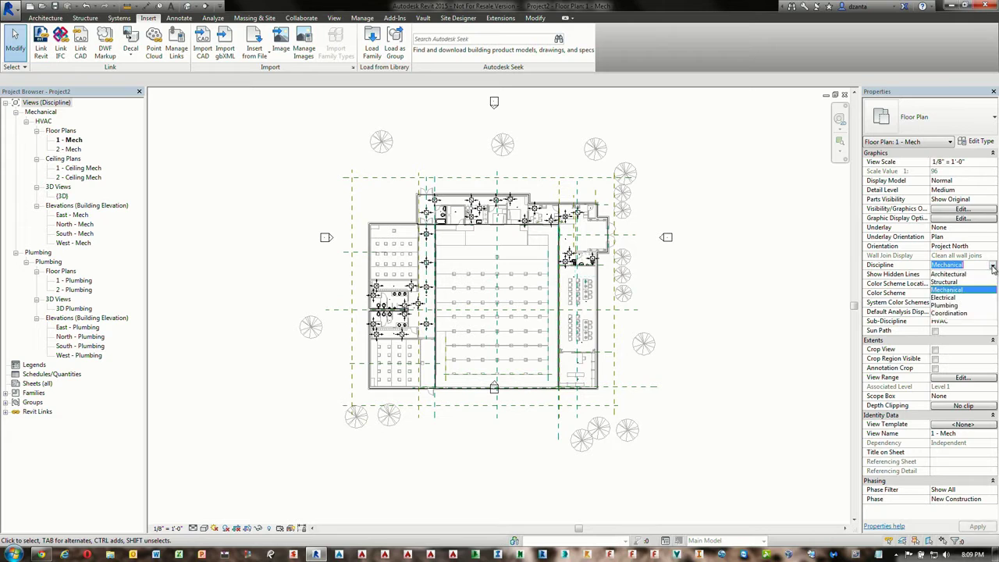
pyautogui.click(964, 316)
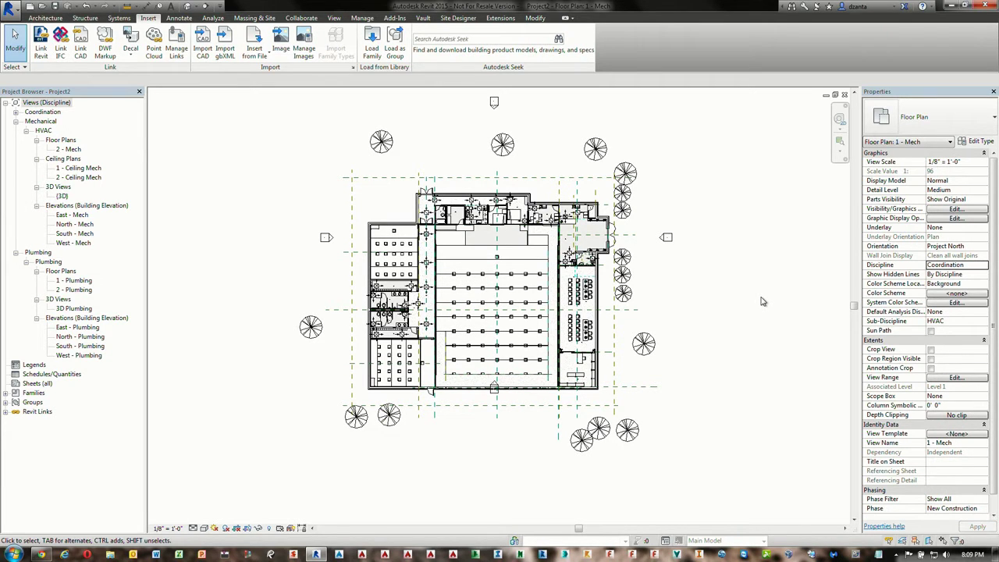
pyautogui.scroll(1, 679, 260)
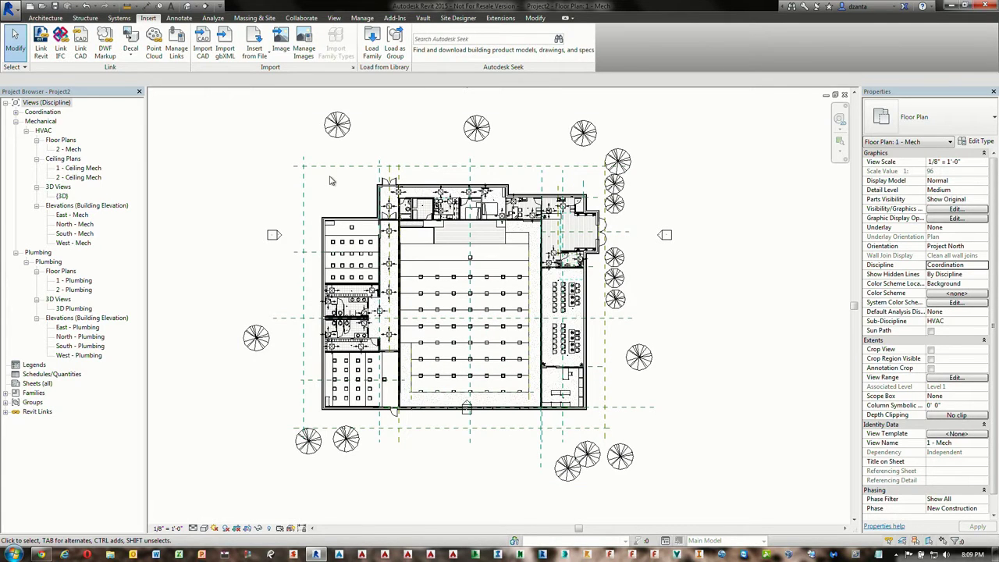
pyautogui.click(217, 19)
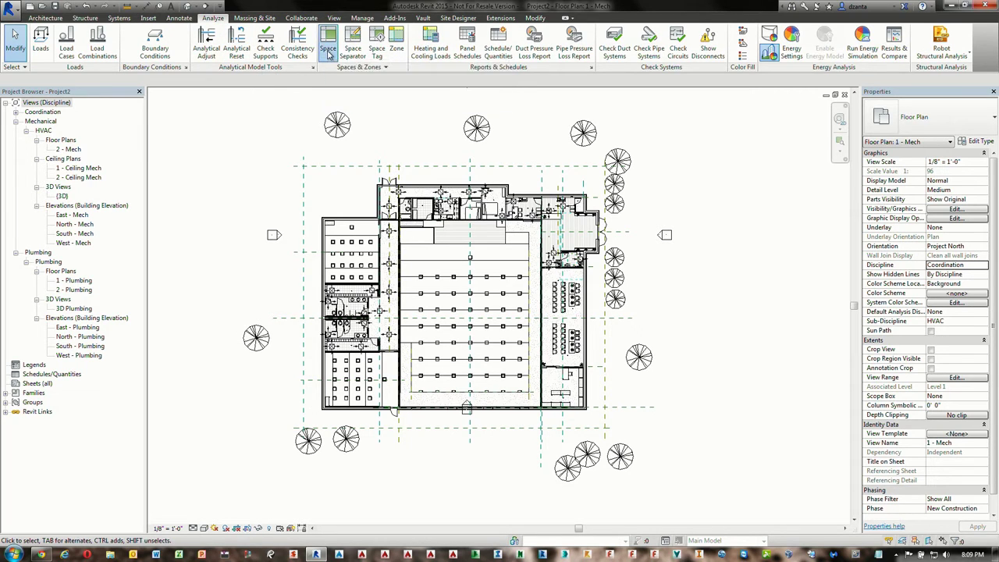
pyautogui.click(329, 53)
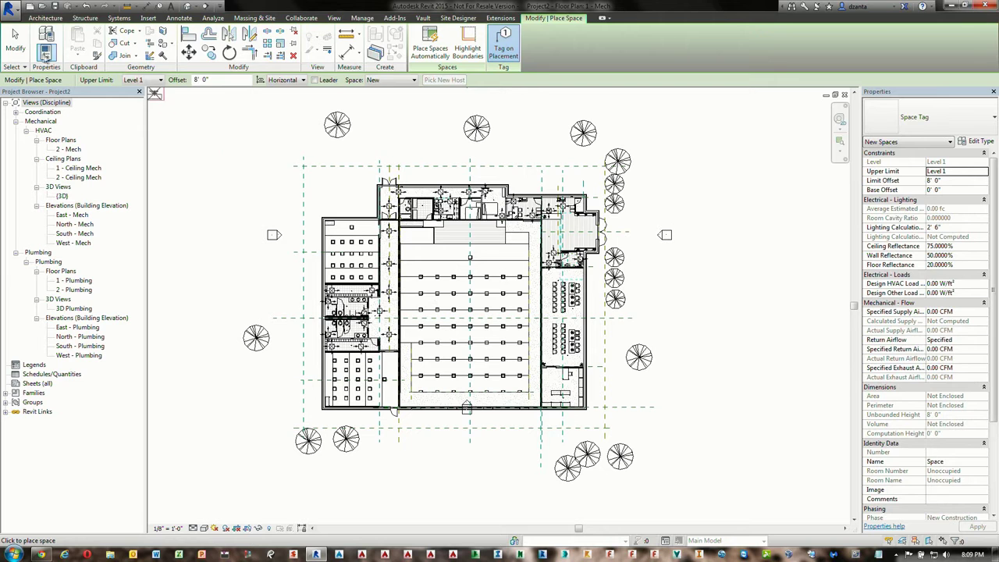
pyautogui.click(15, 40)
# - Enable Room Bounding in the type properties of the linked Dojang model
pyautogui.click(405, 266)
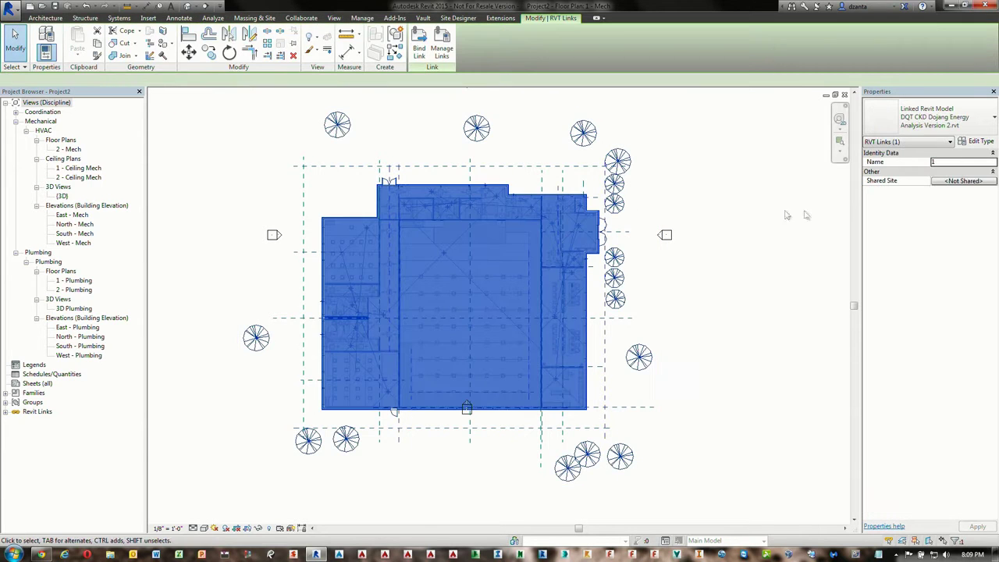
pyautogui.click(977, 142)
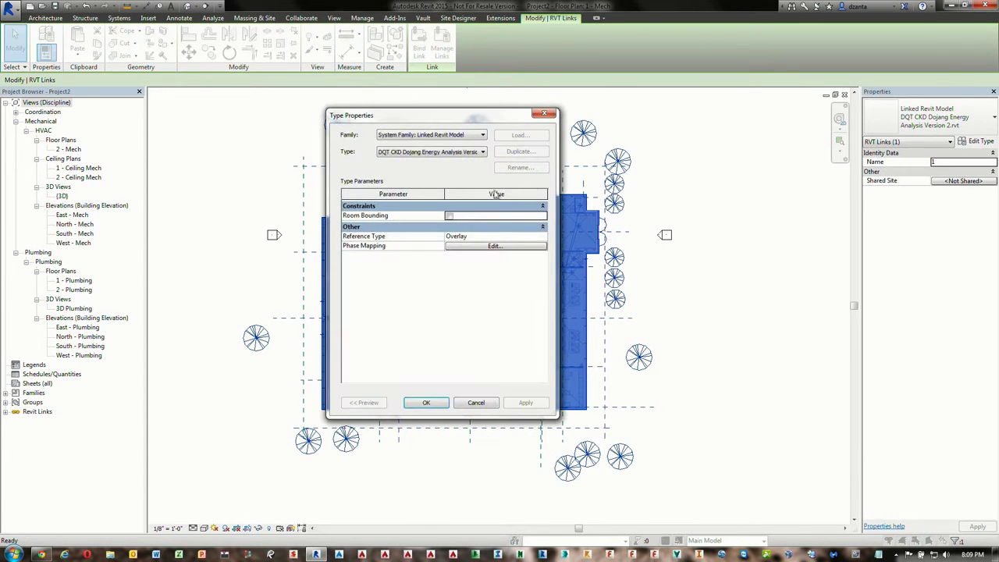
pyautogui.click(450, 216)
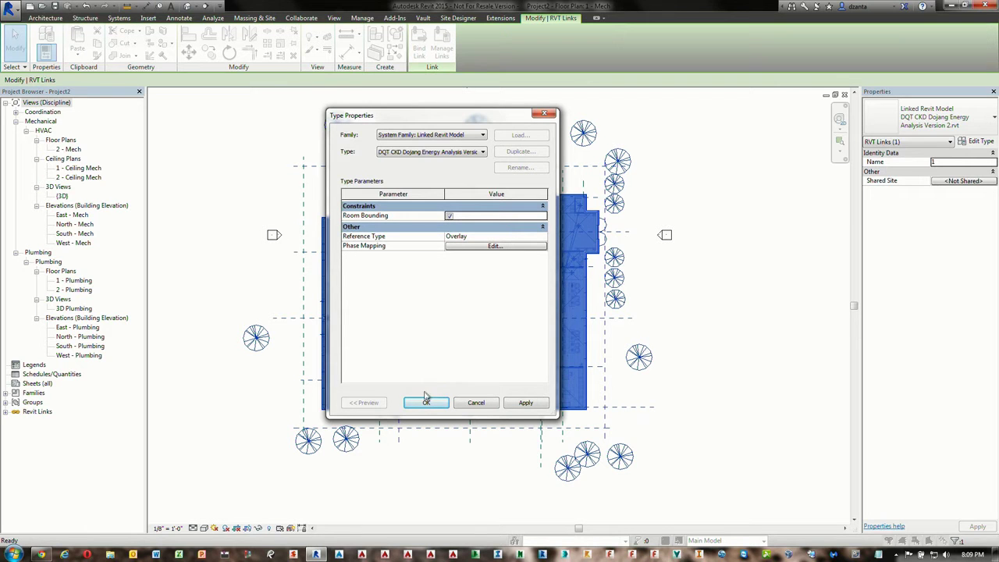
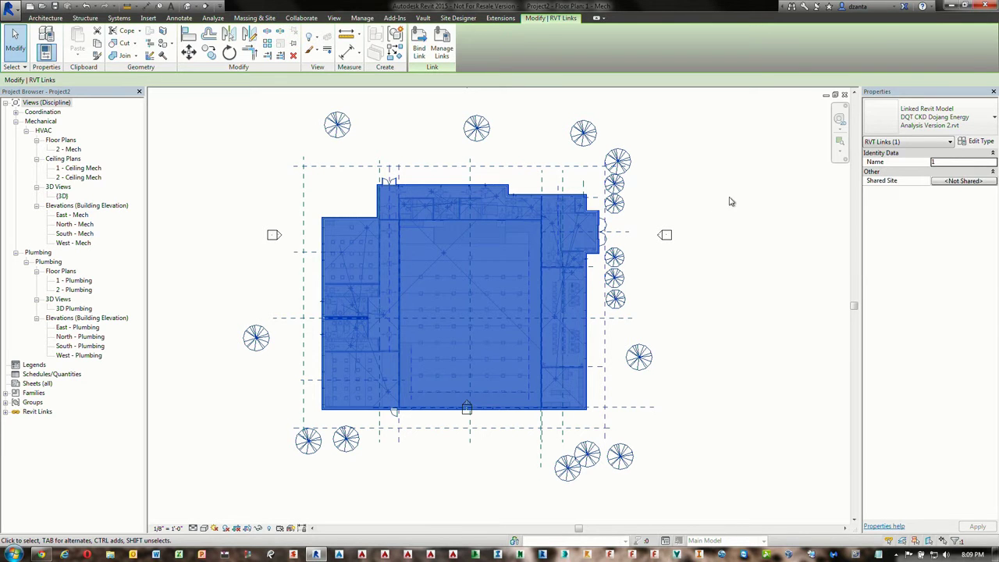
pyautogui.click(757, 164)
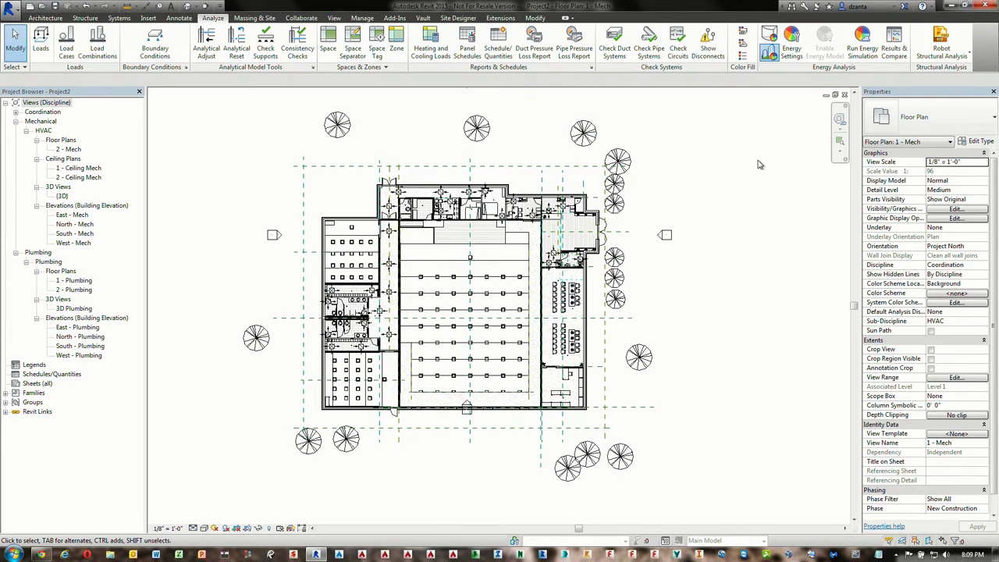
pyautogui.scroll(2, 263, 156)
pyautogui.scroll(3, 275, 169)
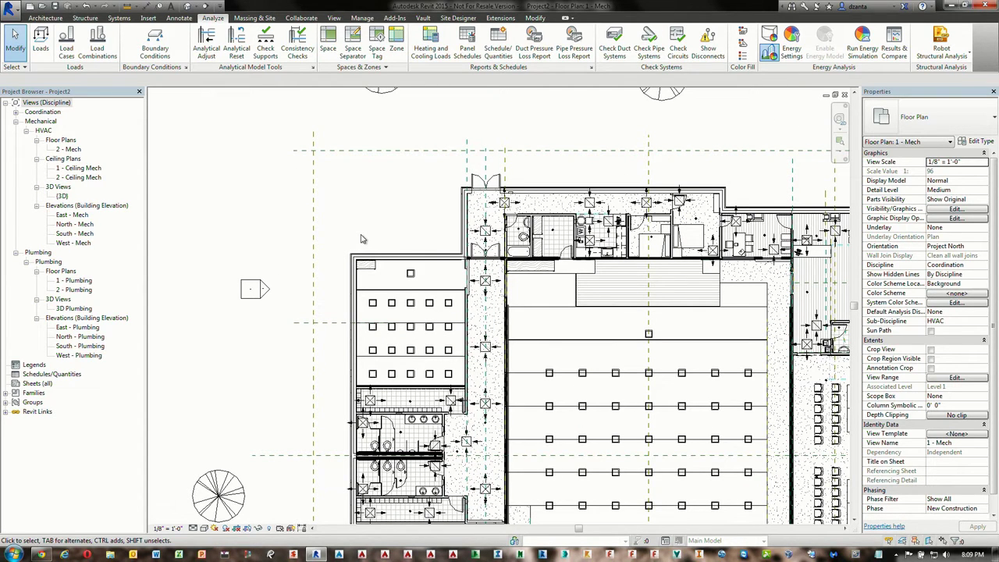
pyautogui.scroll(1, 461, 371)
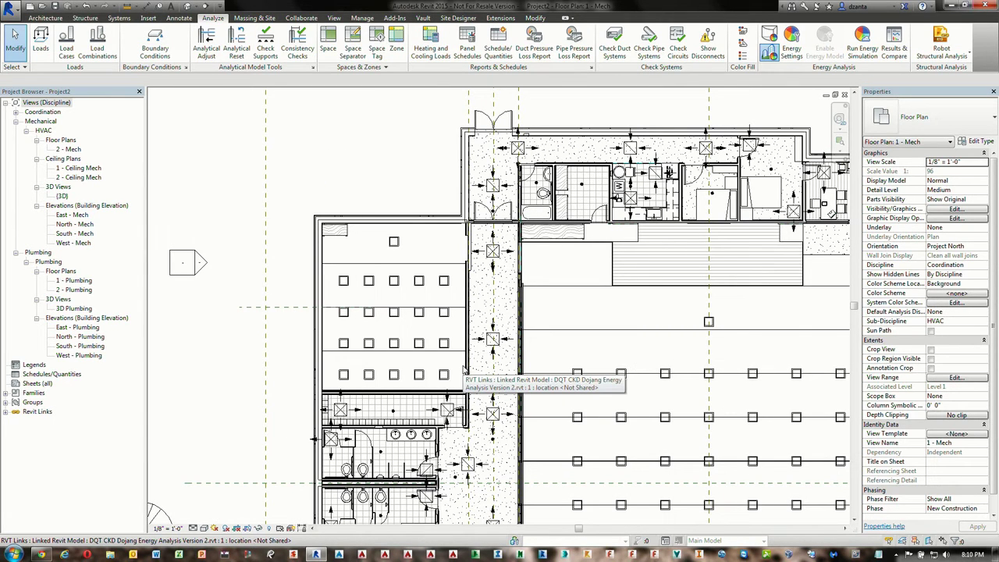
# - Try Exercise Center as the Building Type in the energy settings of the project information
pyautogui.click(361, 18)
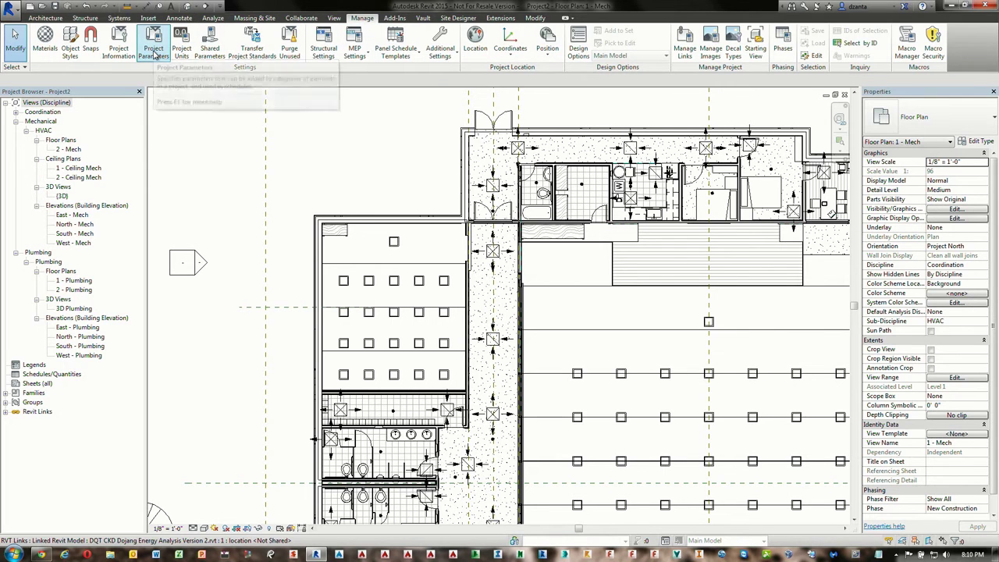
pyautogui.click(118, 48)
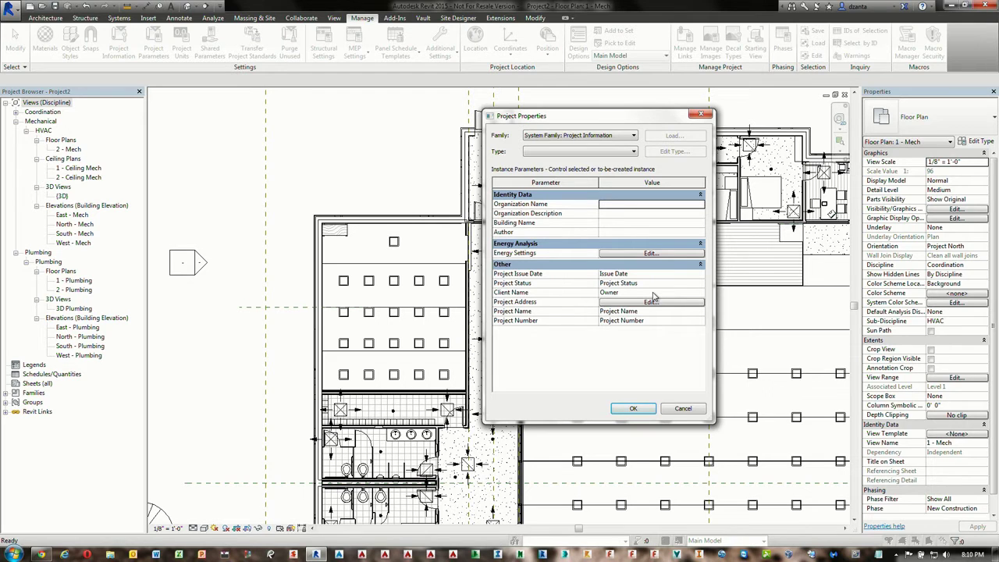
pyautogui.click(638, 254)
pyautogui.moveTo(566, 113); pyautogui.dragTo(371, 120)
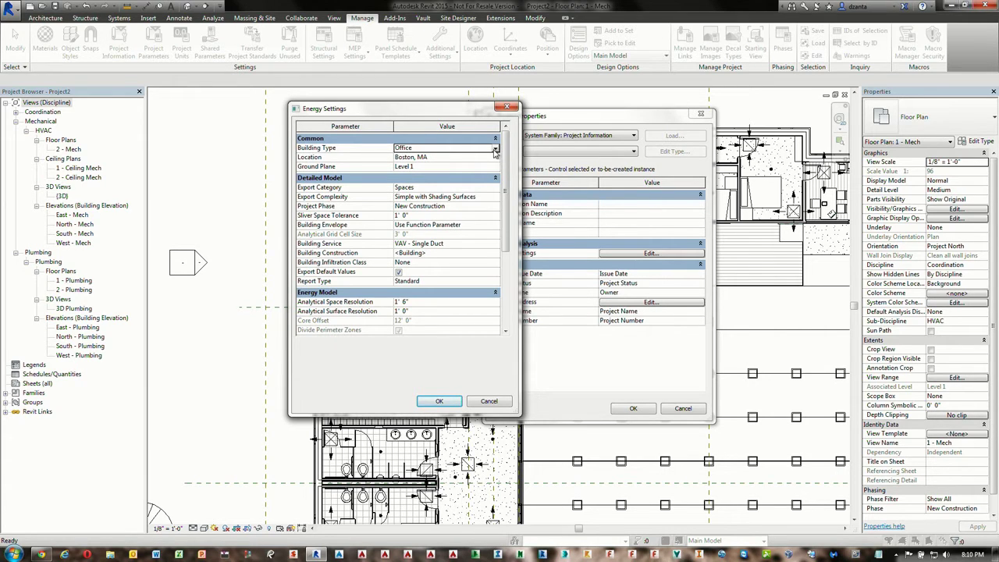
pyautogui.click(494, 150)
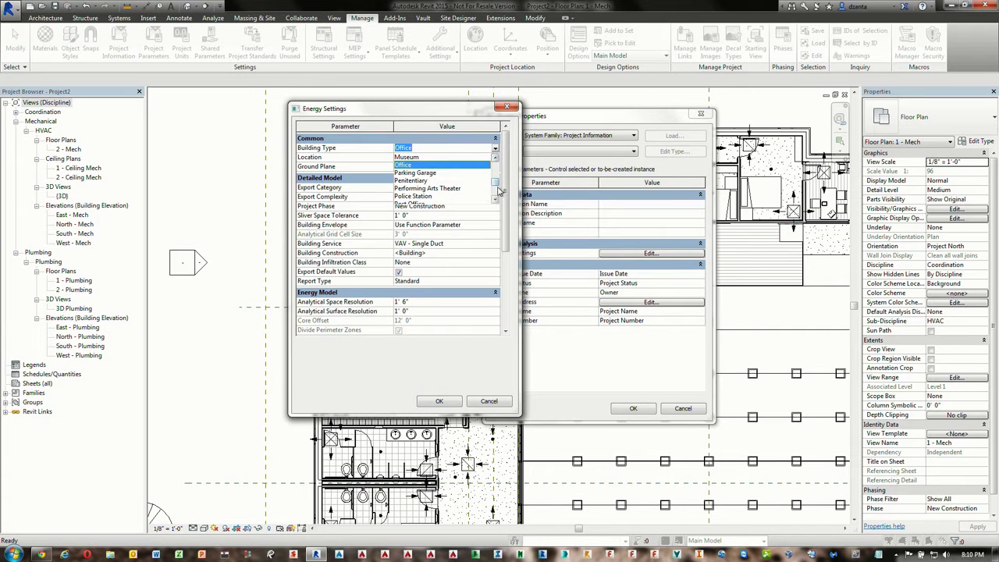
pyautogui.scroll(-2, 498, 190)
pyautogui.scroll(4, 499, 183)
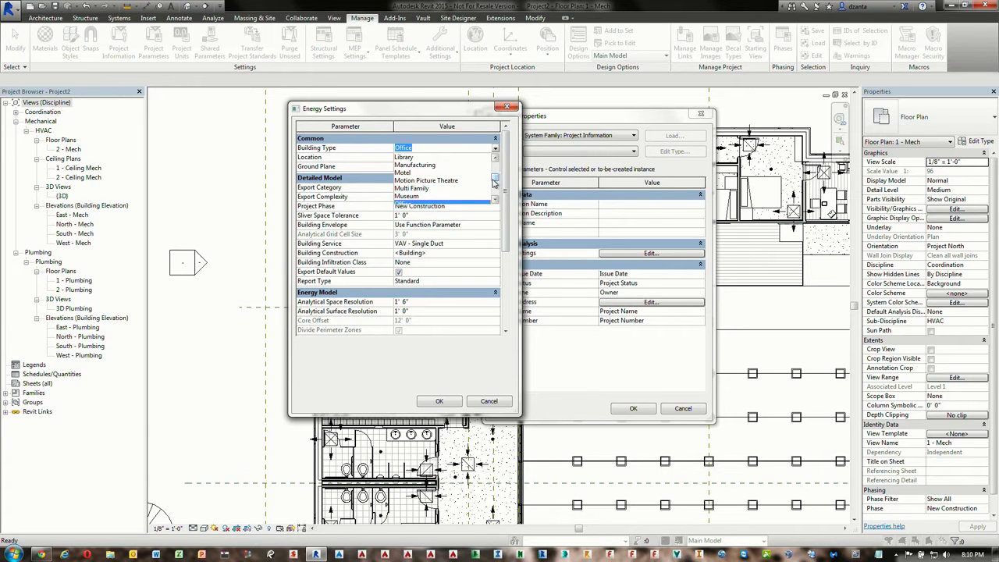
pyautogui.scroll(2, 494, 183)
pyautogui.click(447, 167)
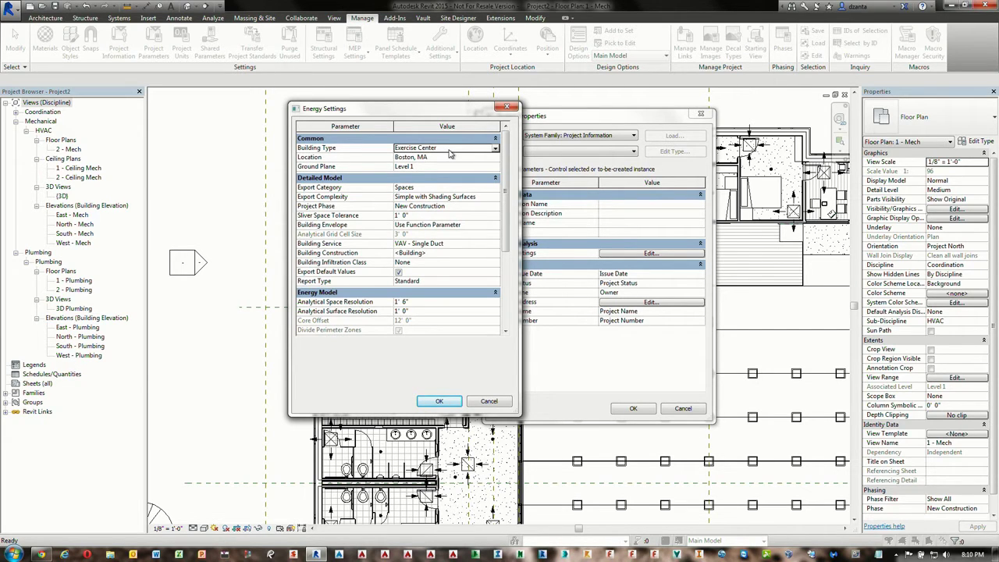
pyautogui.click(484, 403)
pyautogui.click(663, 409)
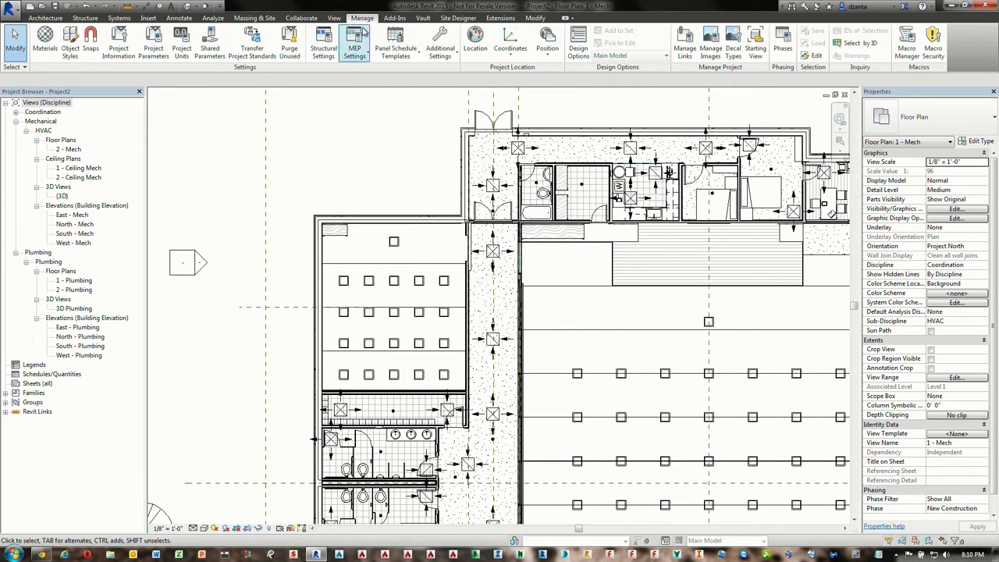
# - Examine the energy analysis parameters of several building types in the Building/Space Type Settings, including Performing Arts Theater and Retail
pyautogui.click(367, 56)
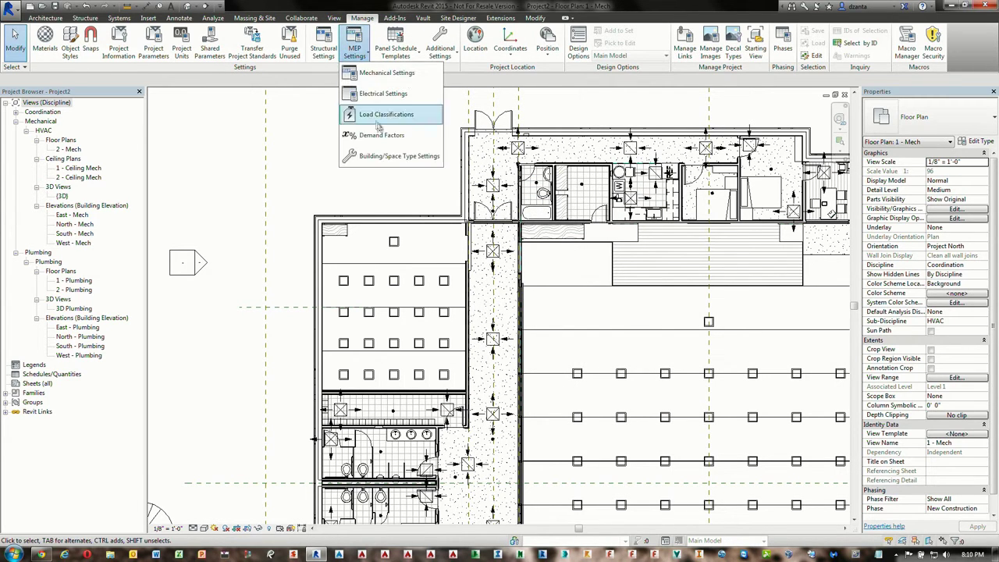
pyautogui.click(379, 155)
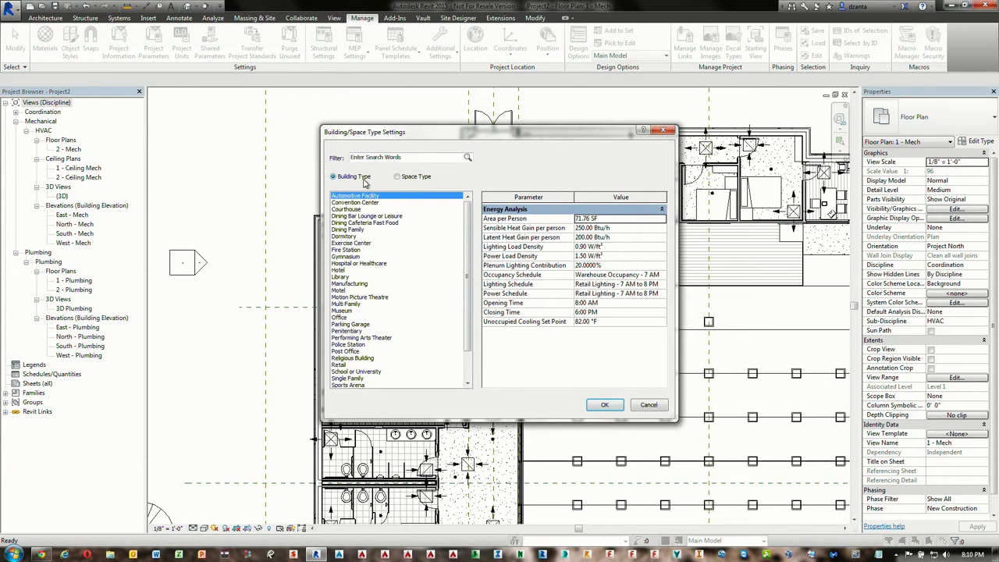
pyautogui.scroll(-2, 468, 236)
pyautogui.click(382, 230)
pyautogui.click(351, 270)
pyautogui.click(348, 304)
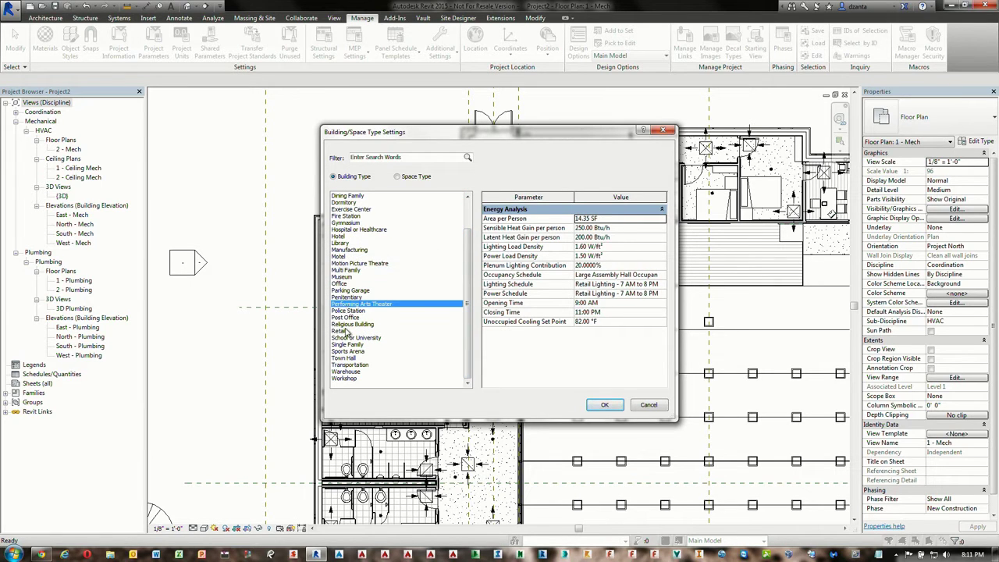
pyautogui.click(348, 331)
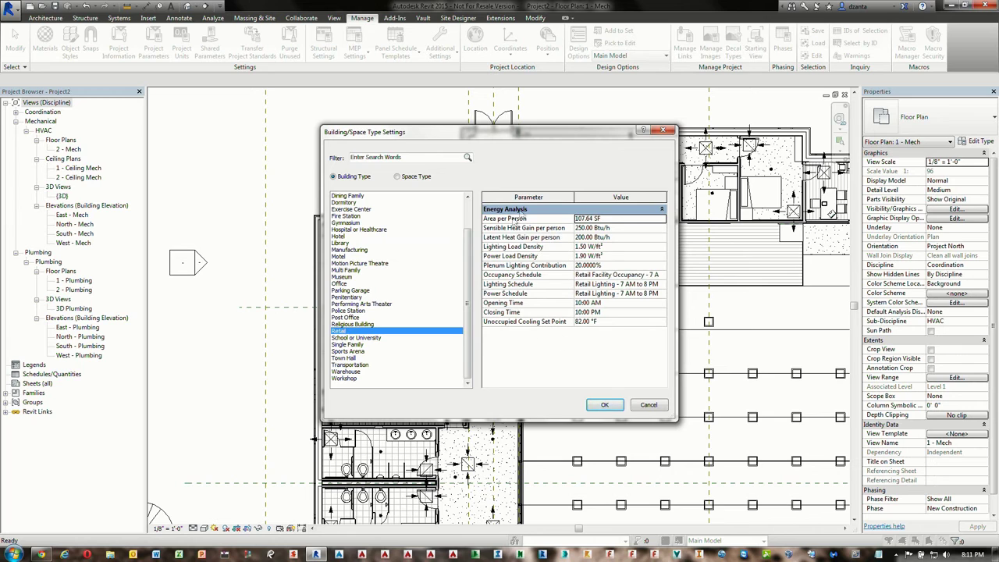
# - Examine the Retail building type's load densities, plenum lighting contribution, occupancy schedule and lighting schedule, and close the Building/Space Type Settings
pyautogui.click(615, 246)
pyautogui.click(617, 256)
pyautogui.click(617, 265)
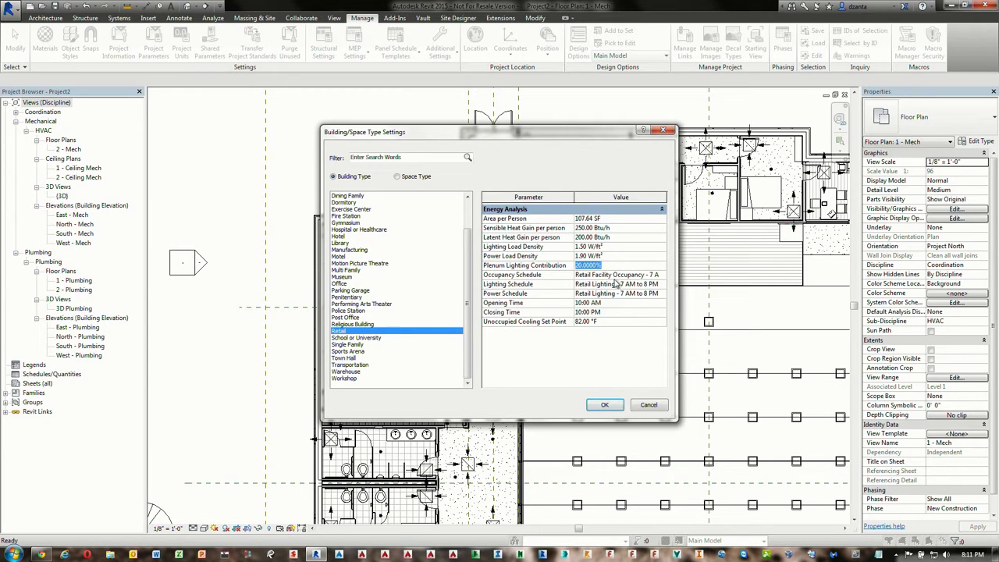
pyautogui.click(663, 278)
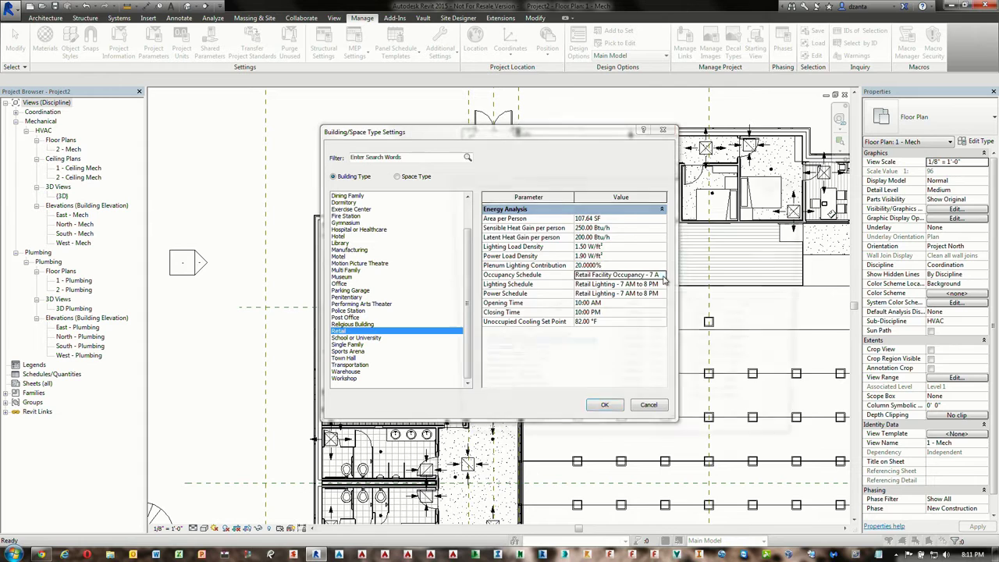
pyautogui.click(663, 278)
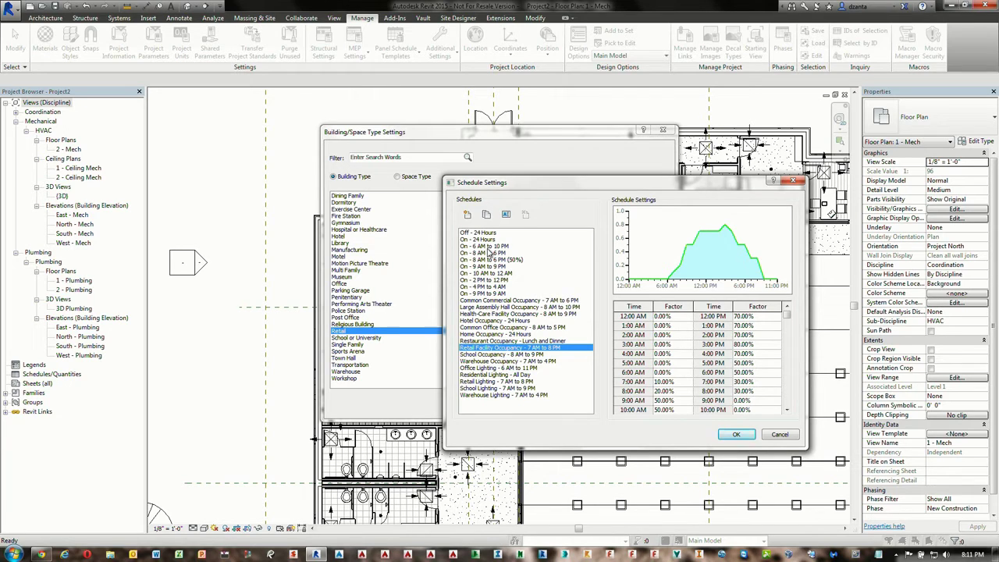
pyautogui.click(765, 434)
pyautogui.click(662, 284)
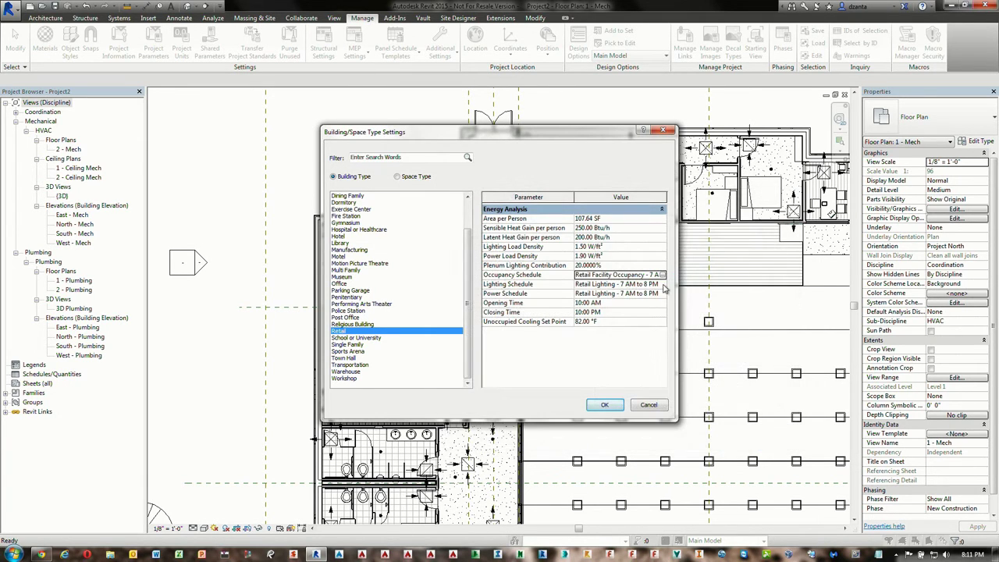
pyautogui.click(662, 284)
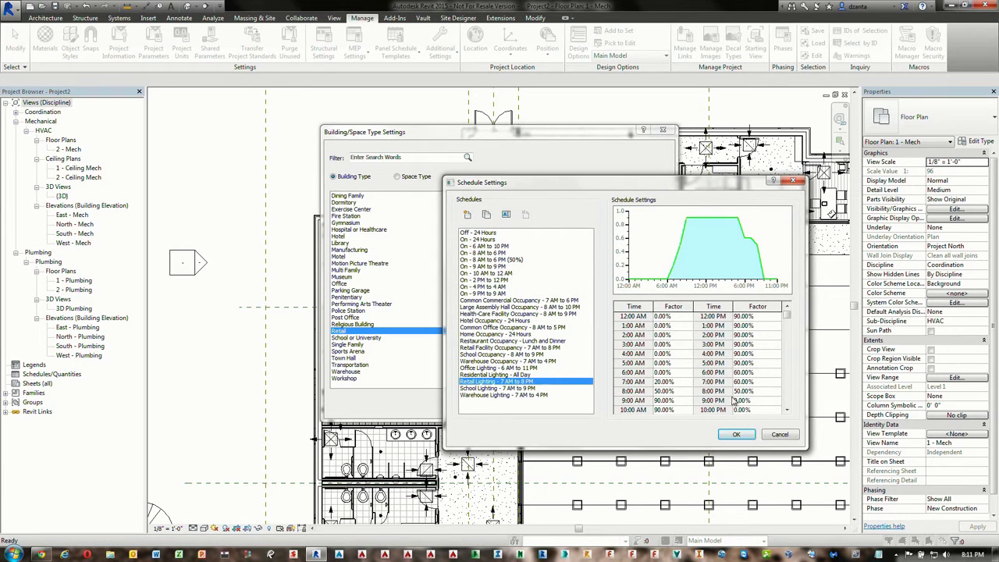
pyautogui.click(737, 435)
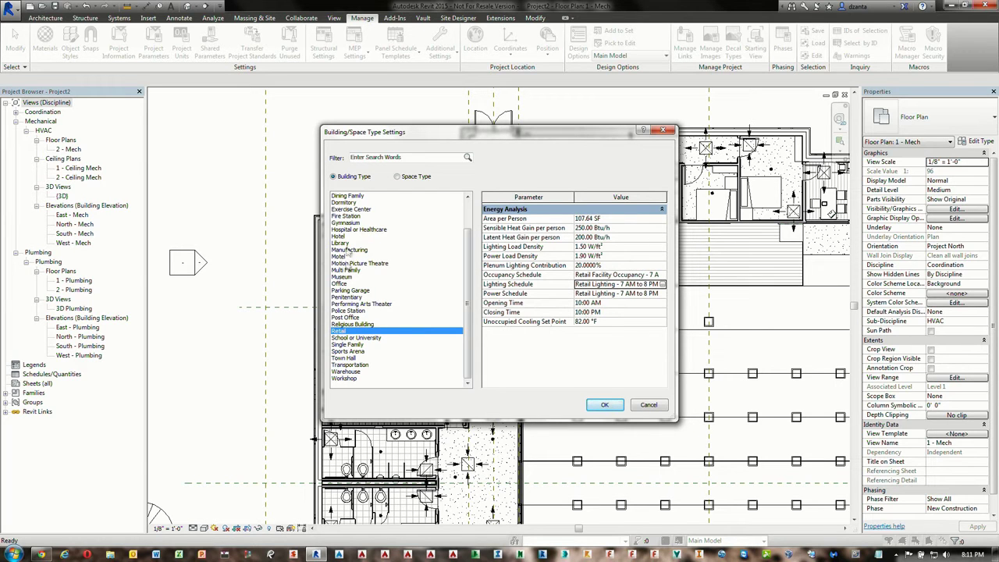
pyautogui.click(648, 405)
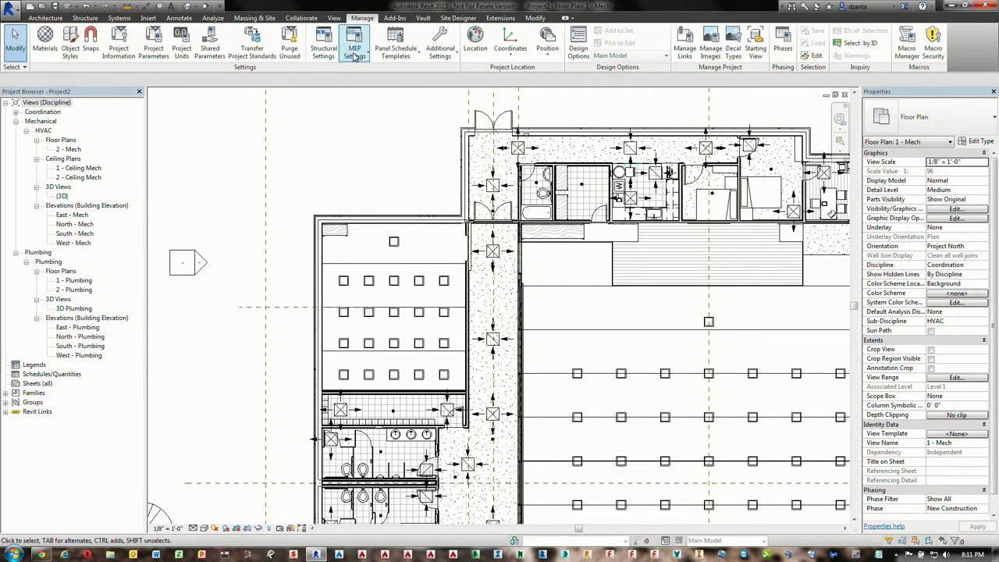
# - Set the Building Type to Exercise Center in the energy settings of the project information, narrowing the parameter column for readability
pyautogui.click(118, 43)
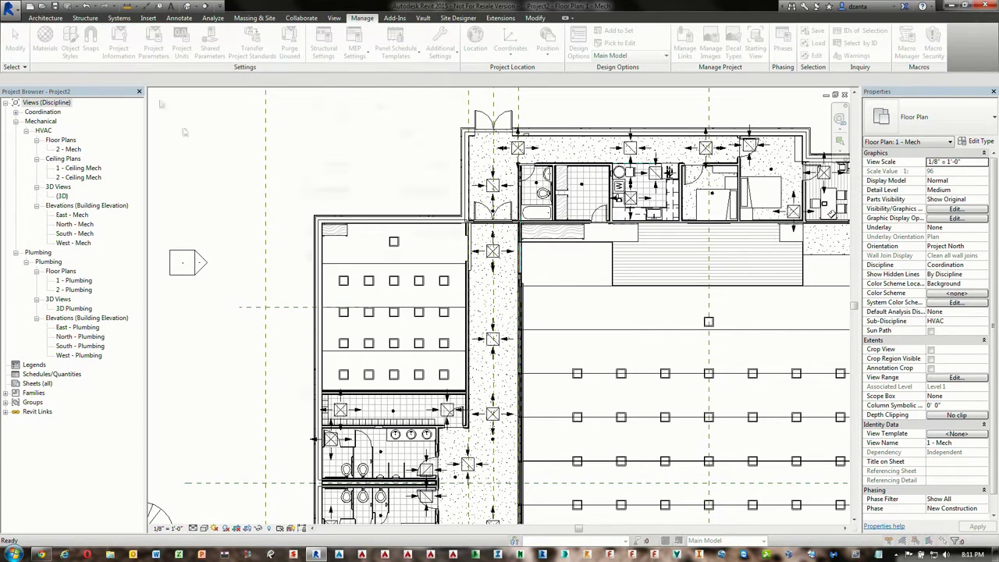
pyautogui.click(446, 247)
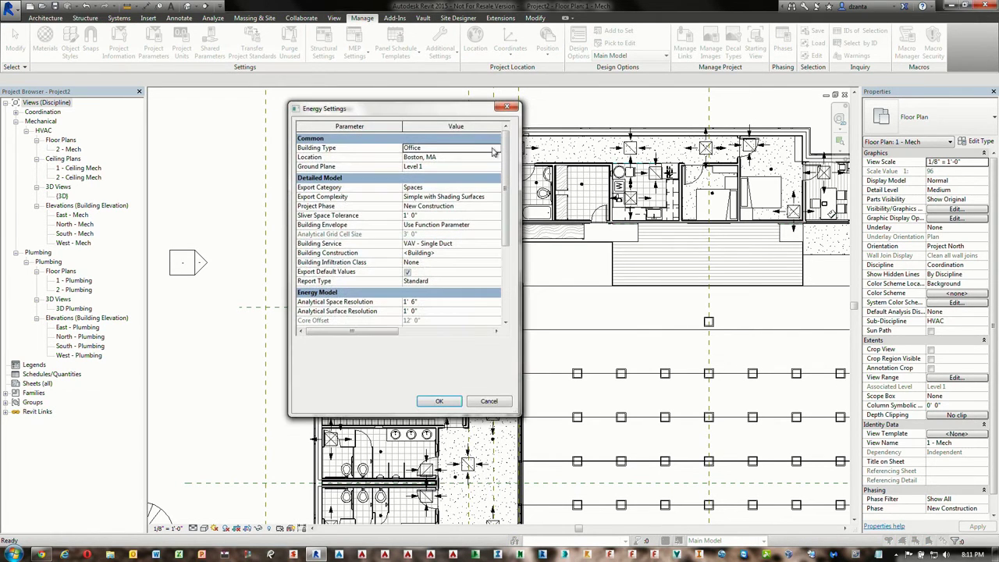
pyautogui.click(494, 152)
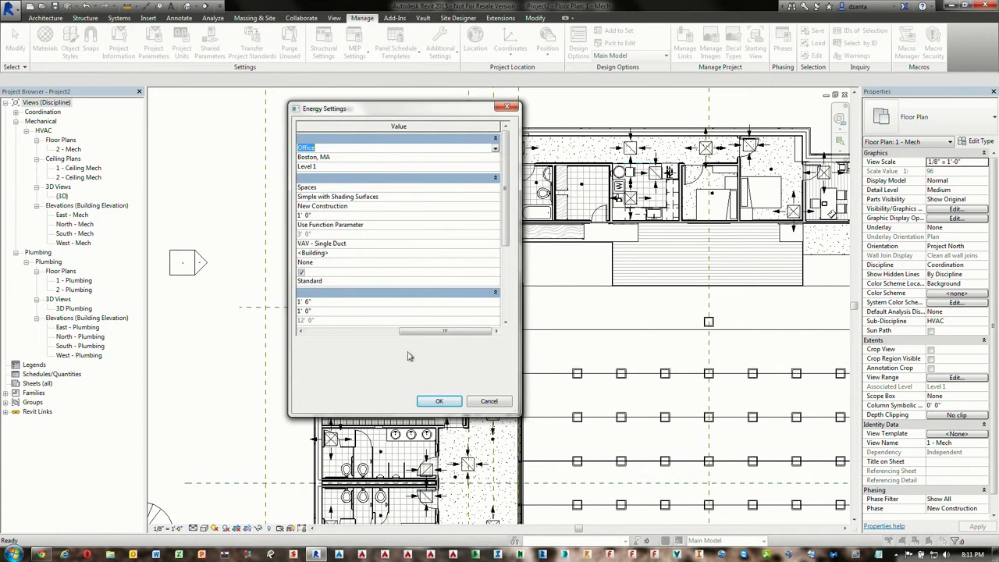
pyautogui.moveTo(411, 338); pyautogui.dragTo(312, 332)
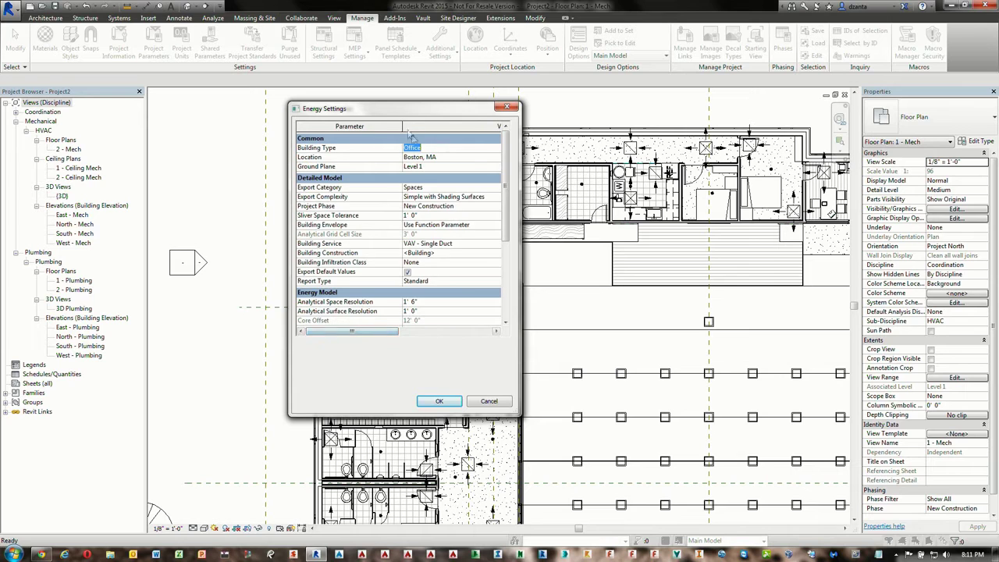
pyautogui.moveTo(402, 126); pyautogui.dragTo(380, 126)
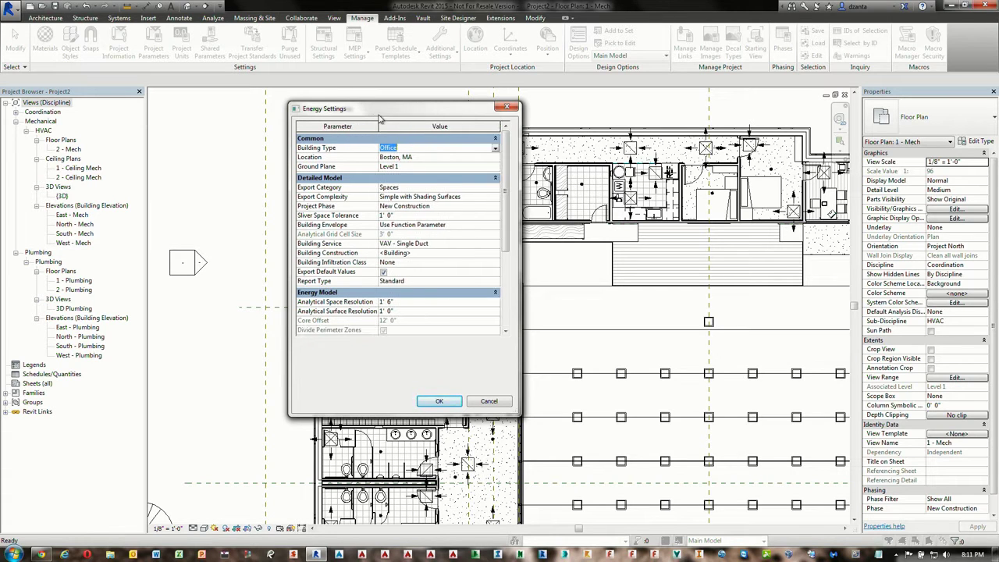
pyautogui.click(495, 150)
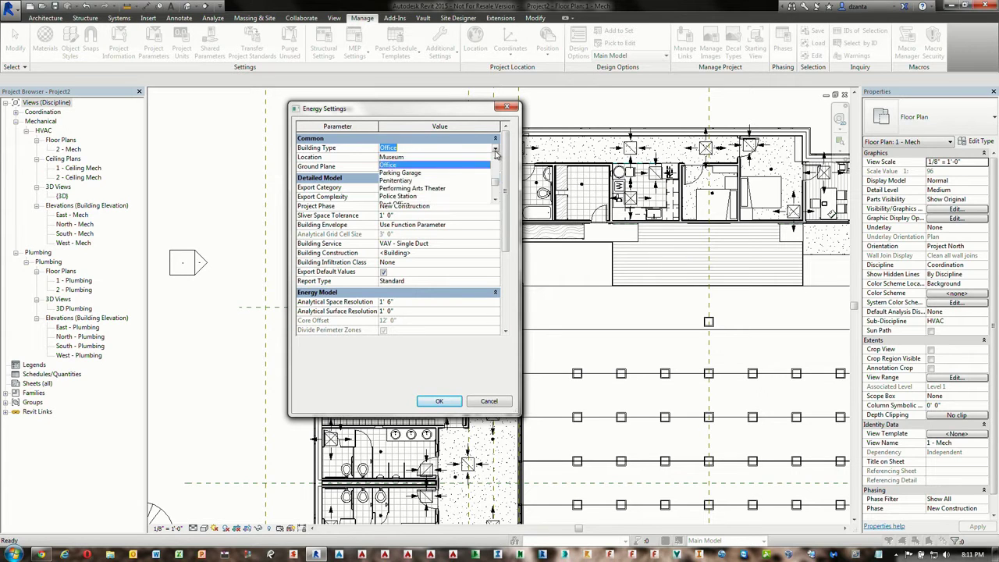
pyautogui.scroll(2, 497, 170)
pyautogui.scroll(3, 497, 170)
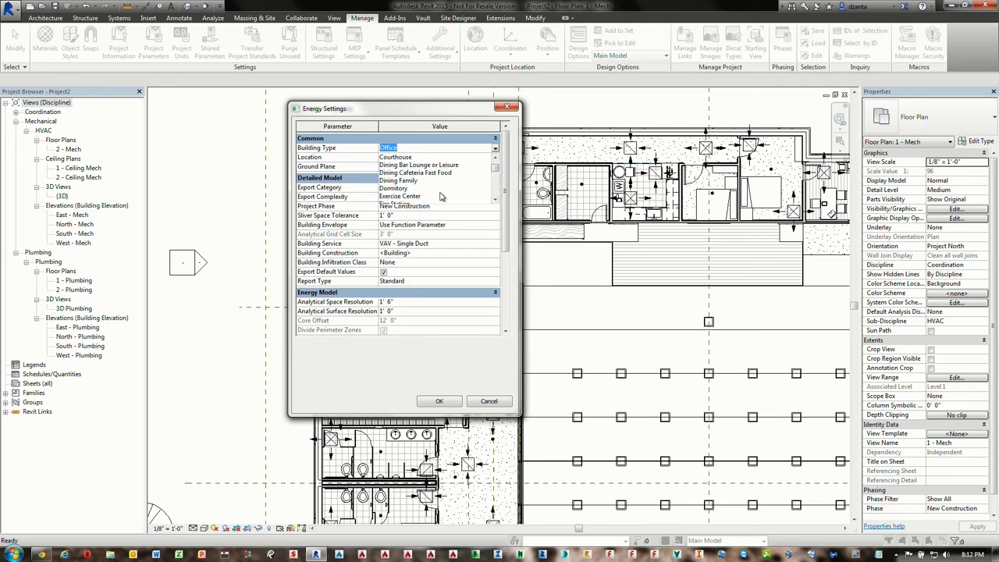
pyautogui.click(440, 197)
# - Set the project address to Las Vegas, NV in the energy settings' location, using the Internet Mapping Service
pyautogui.click(497, 158)
pyautogui.click(496, 158)
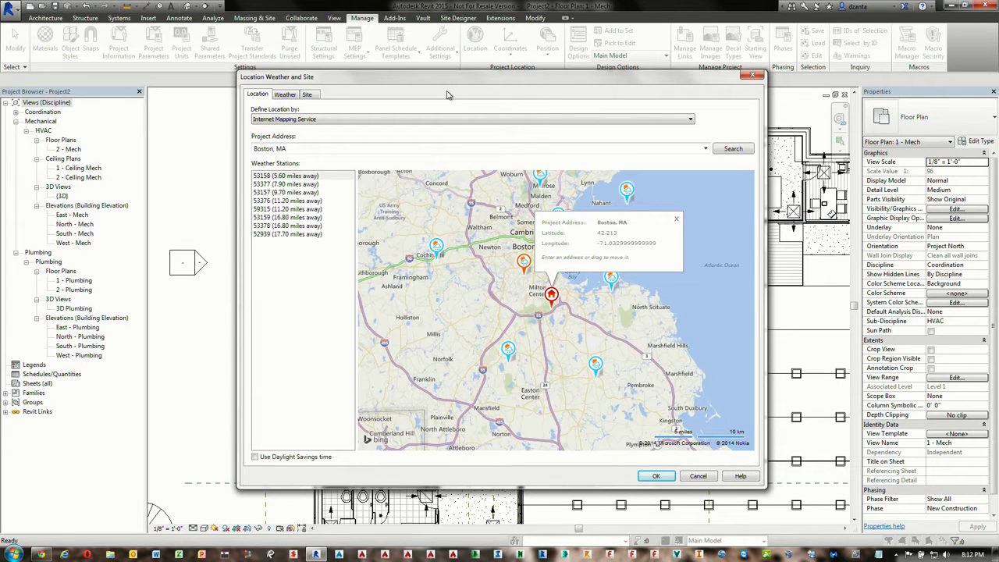
pyautogui.click(290, 147)
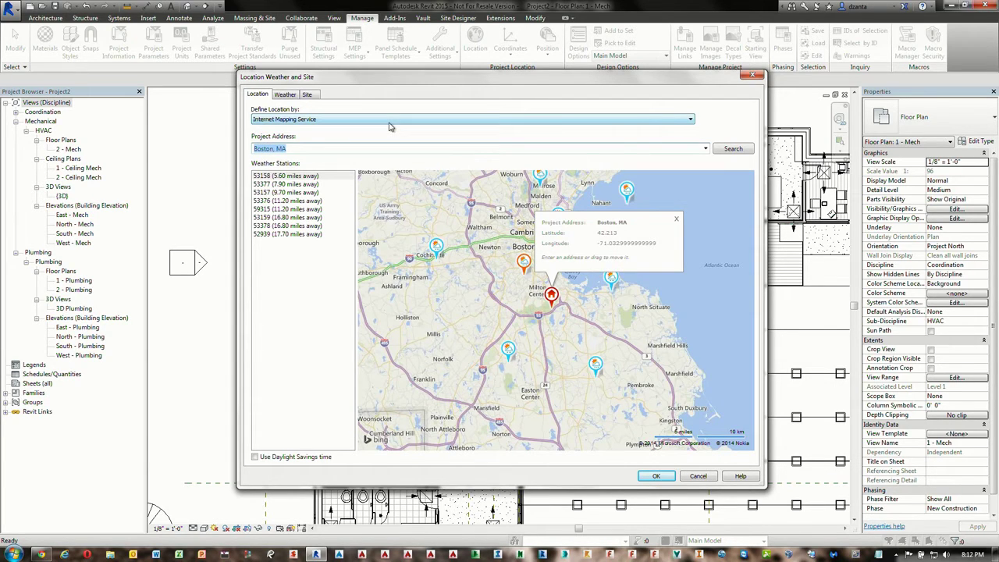
pyautogui.press('Down')
pyautogui.press('Return')
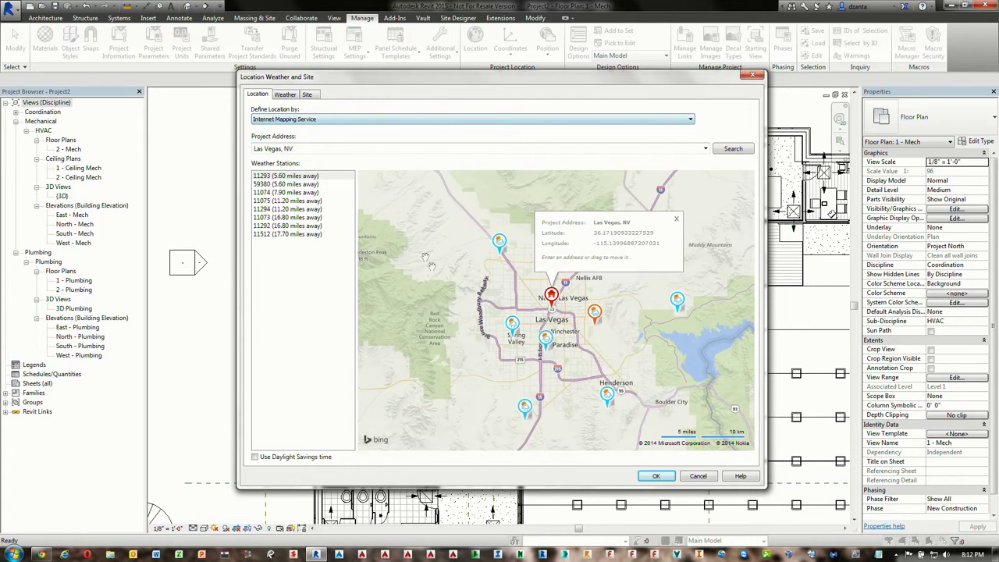
# - Move the project location marker on the map to about 36.1587, -115.1336 in Las Vegas and inspect the nearby weather station's details
pyautogui.scroll(6, 554, 295)
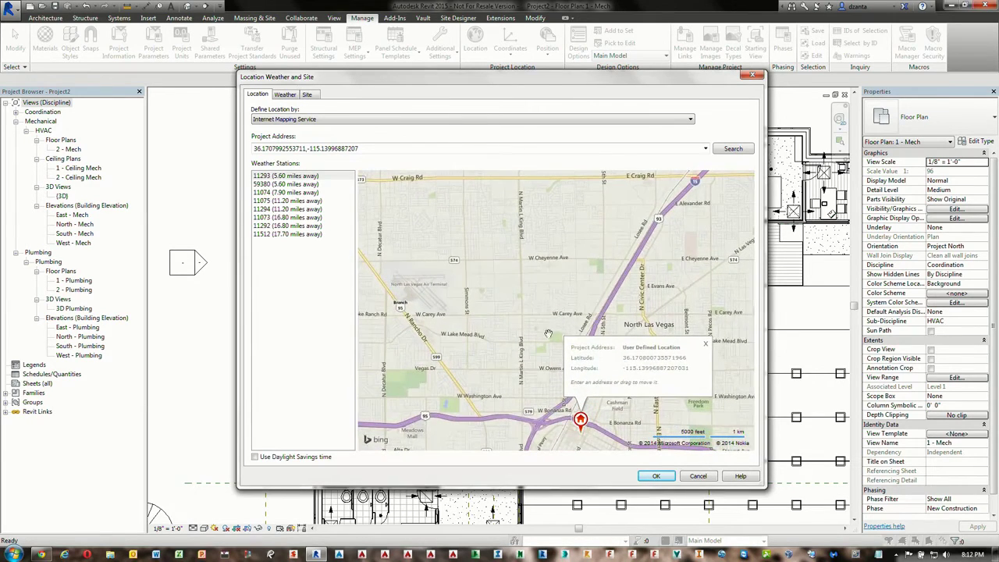
pyautogui.moveTo(537, 343); pyautogui.dragTo(557, 386)
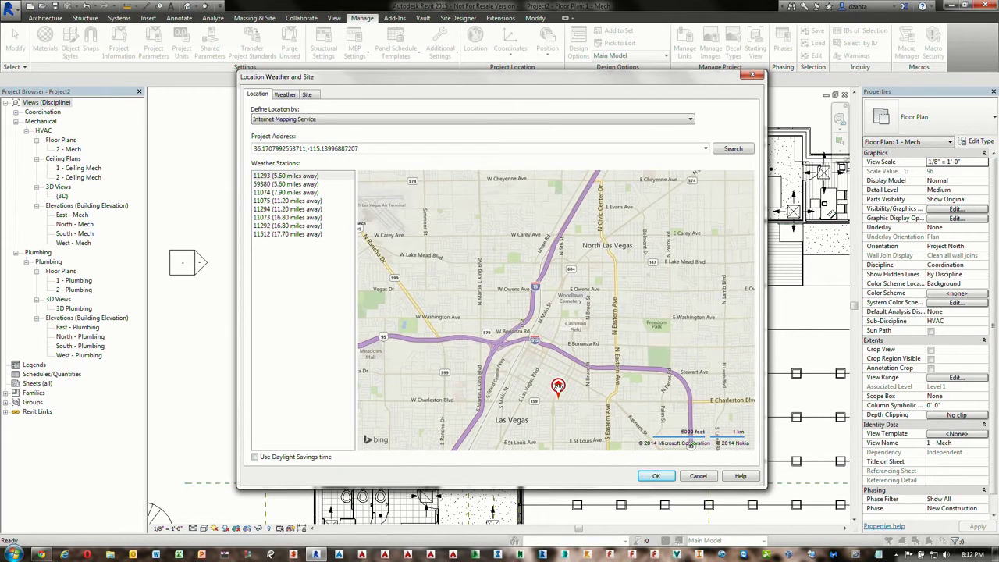
pyautogui.scroll(-1, 563, 367)
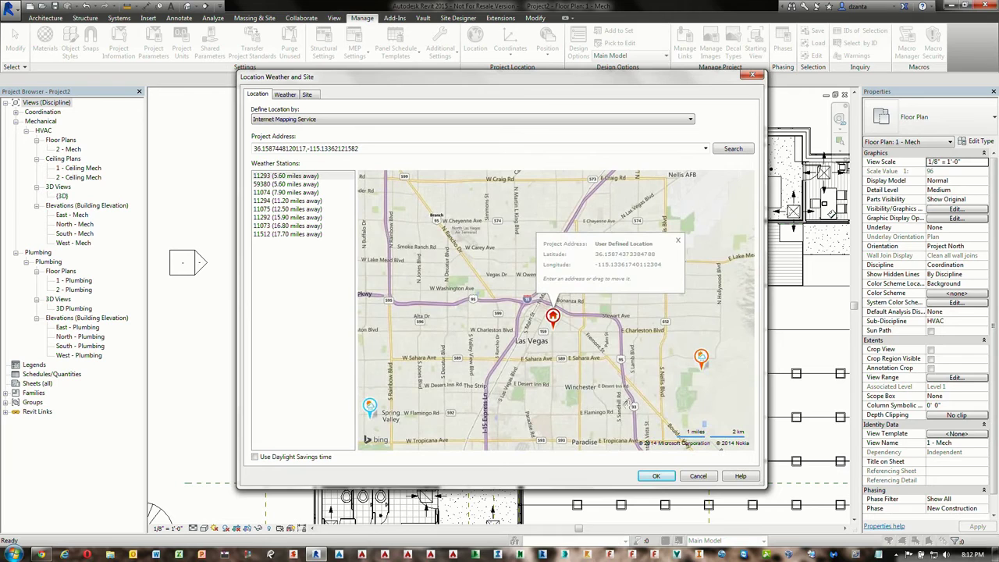
pyautogui.moveTo(701, 361)
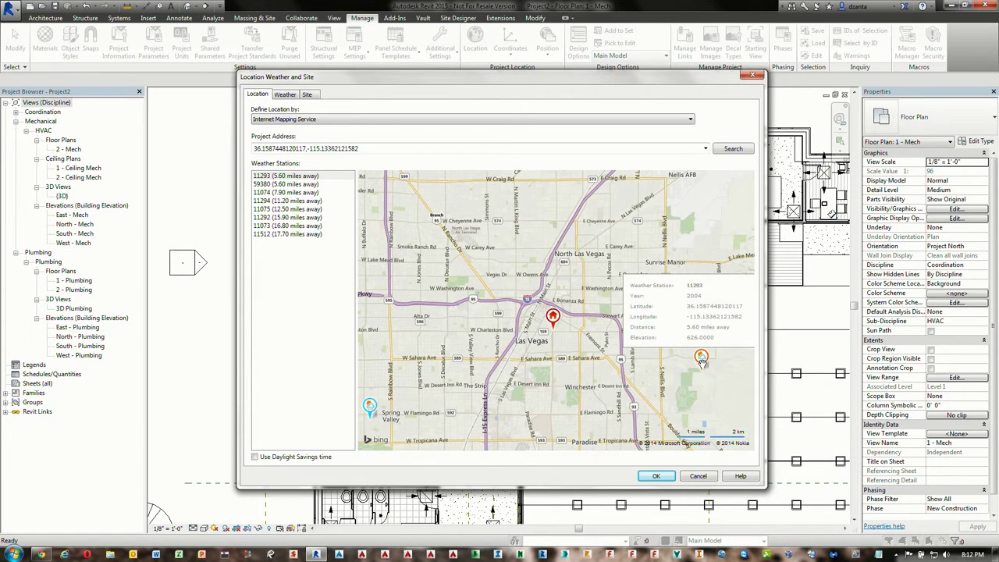
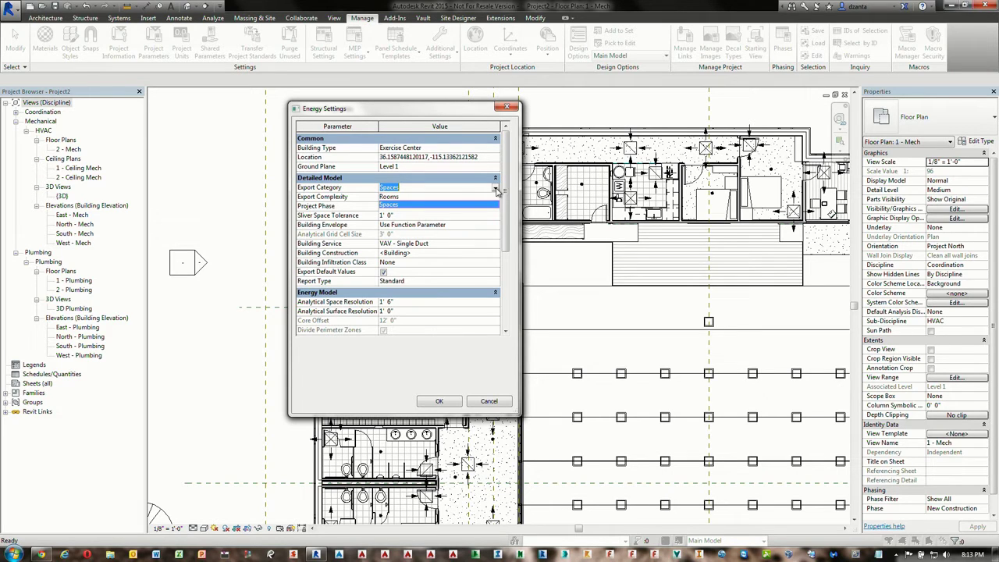
# - Keep Spaces as the Export Category and set the Export Complexity to Complex with Mullions and Shading Surfaces
pyautogui.click(496, 190)
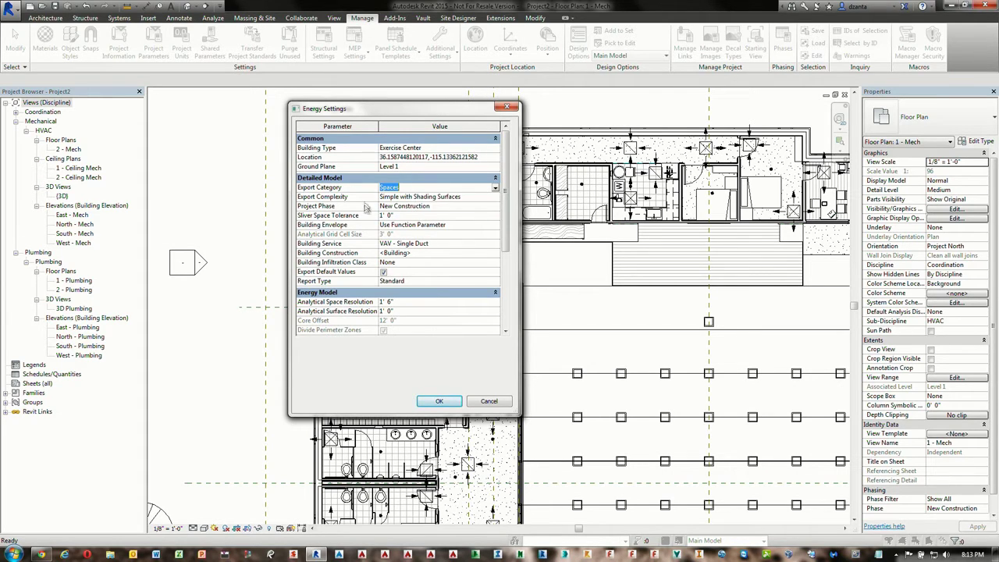
pyautogui.click(496, 196)
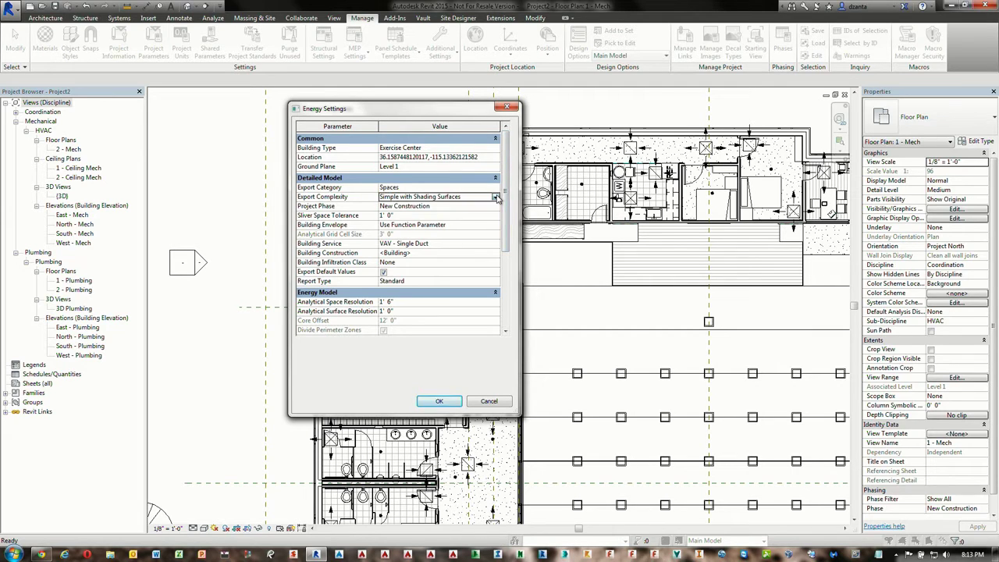
pyautogui.click(496, 196)
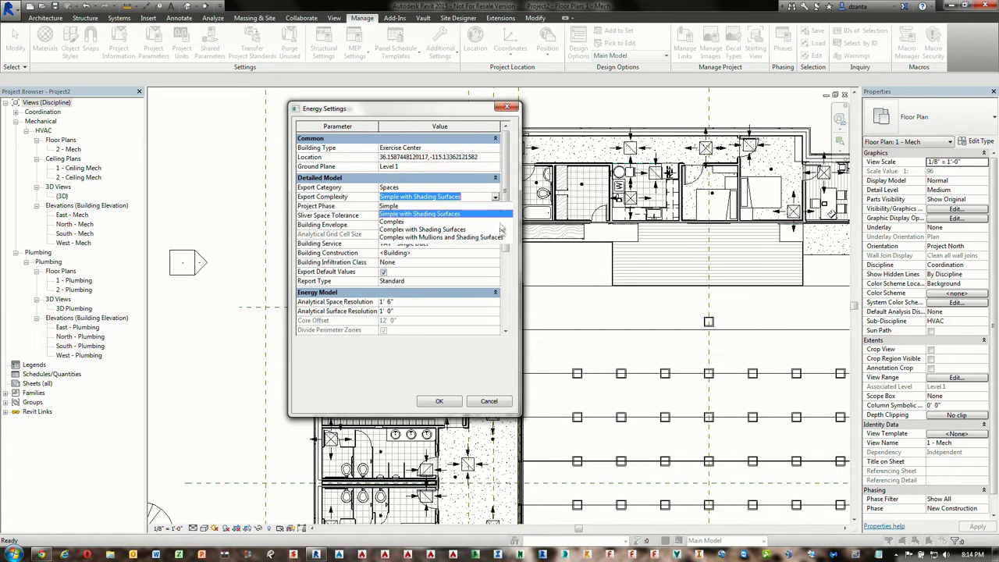
pyautogui.click(499, 238)
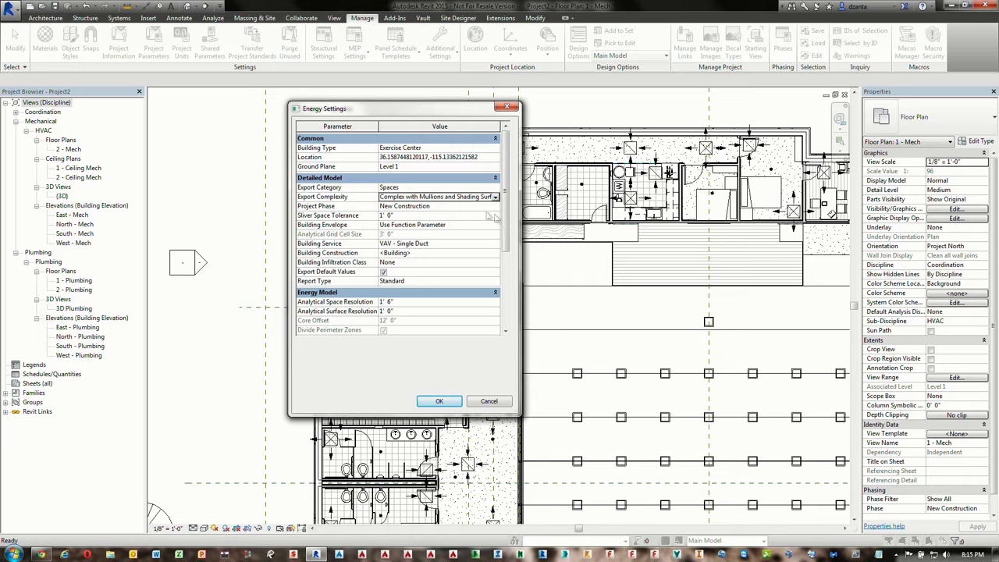
# - Try Identify Exterior Elements as the Building Envelope and switch it back to Use Function Parameter
pyautogui.moveTo(507, 231); pyautogui.dragTo(508, 234)
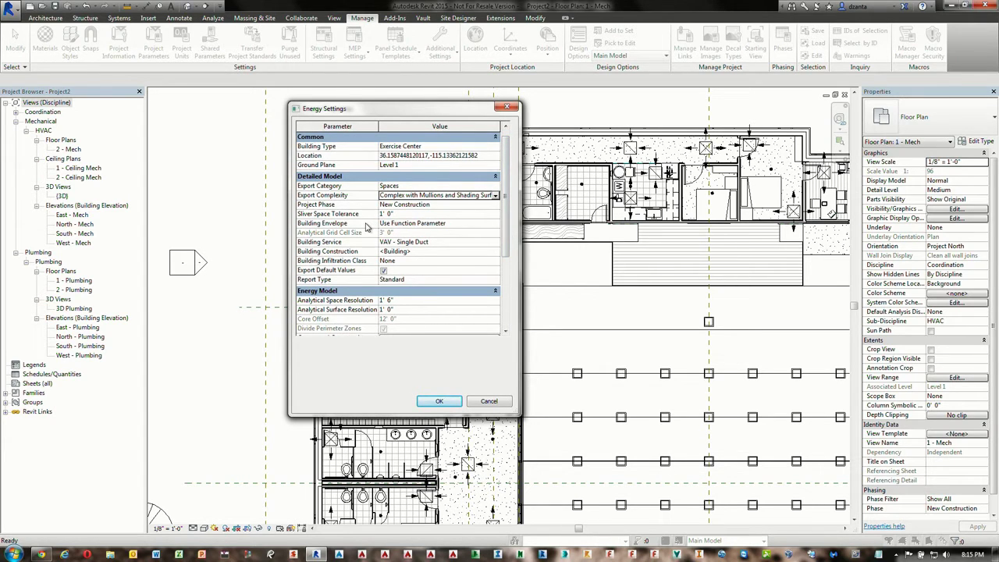
pyautogui.click(494, 226)
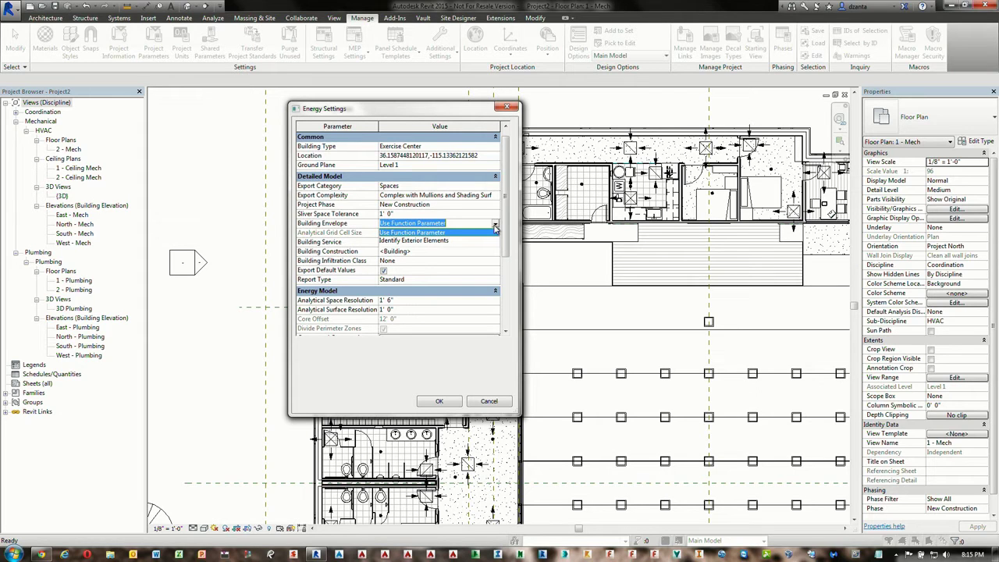
pyautogui.click(494, 226)
pyautogui.click(494, 225)
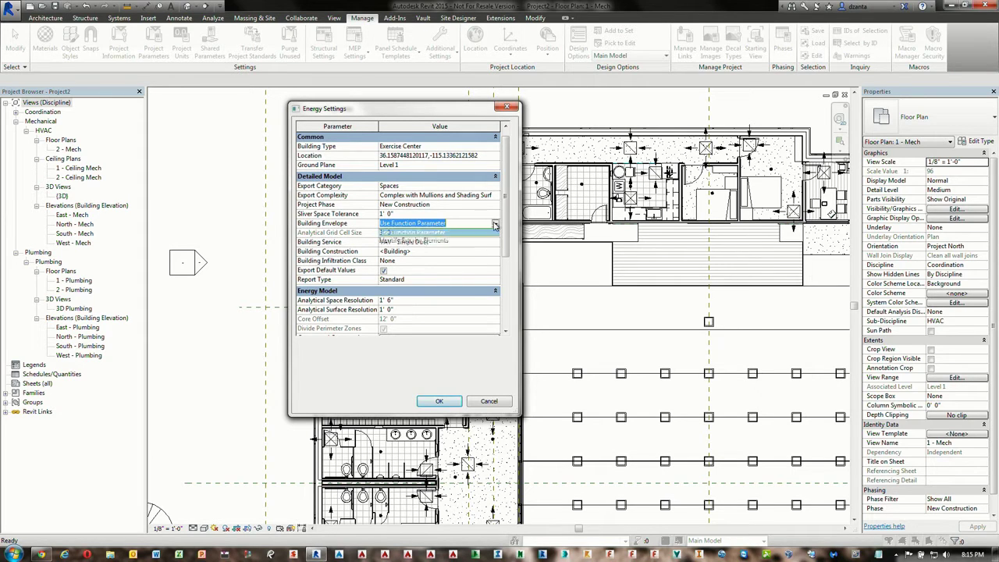
pyautogui.click(480, 241)
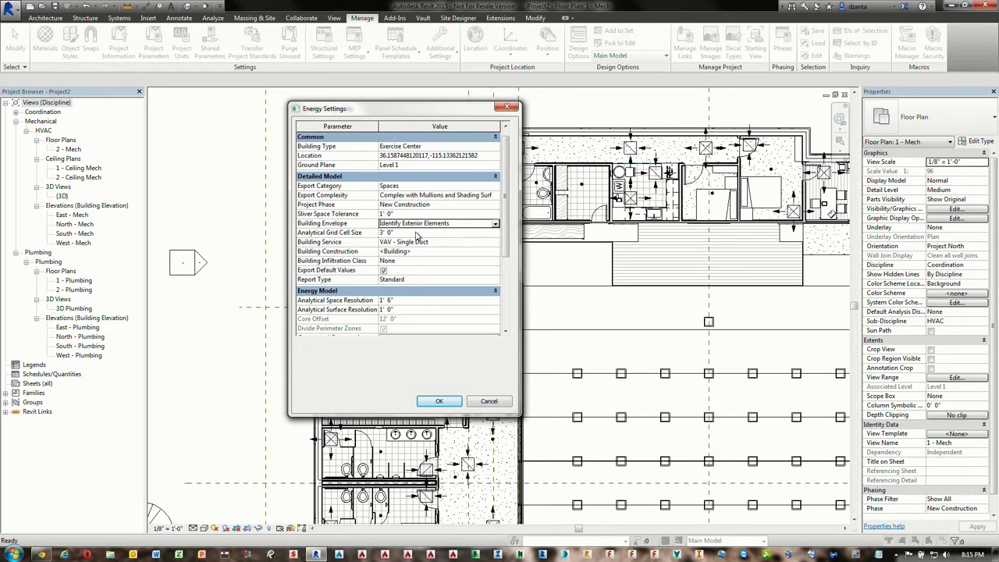
pyautogui.click(495, 226)
pyautogui.click(491, 233)
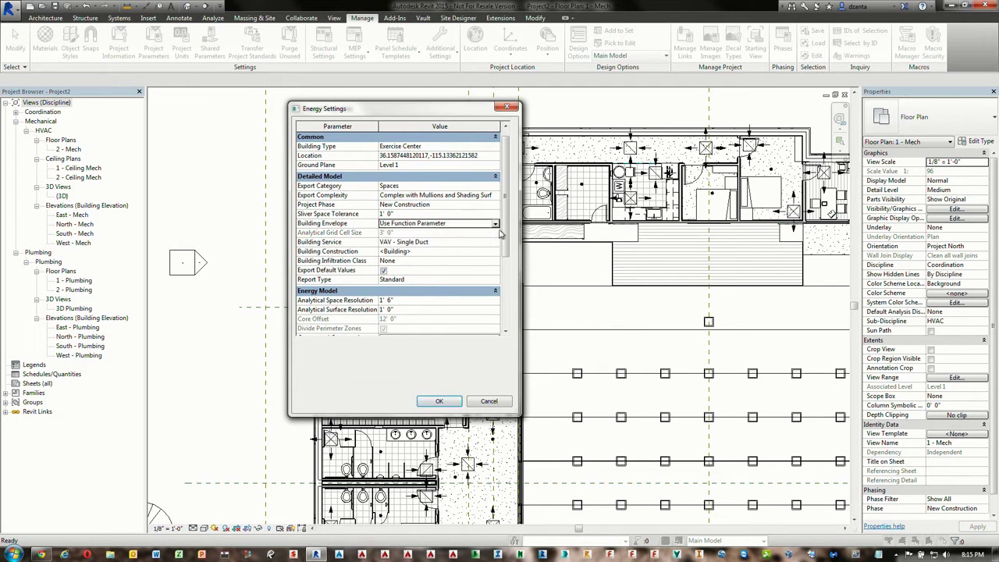
# - Review the Building Infiltration Class options in the energy settings and keep None
pyautogui.scroll(-1, 507, 234)
pyautogui.scroll(-2, 507, 234)
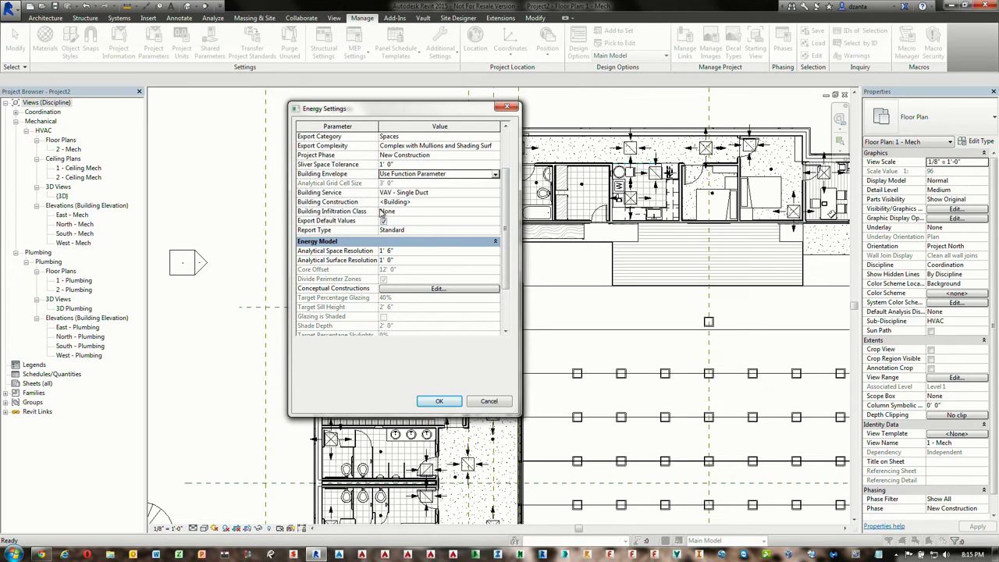
pyautogui.click(494, 211)
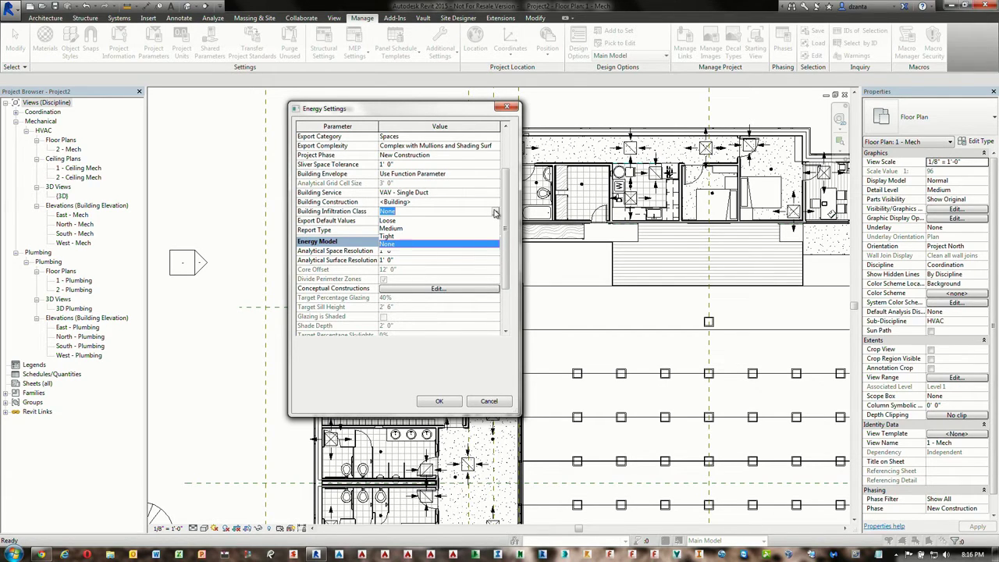
pyautogui.click(494, 212)
pyautogui.scroll(-1, 508, 222)
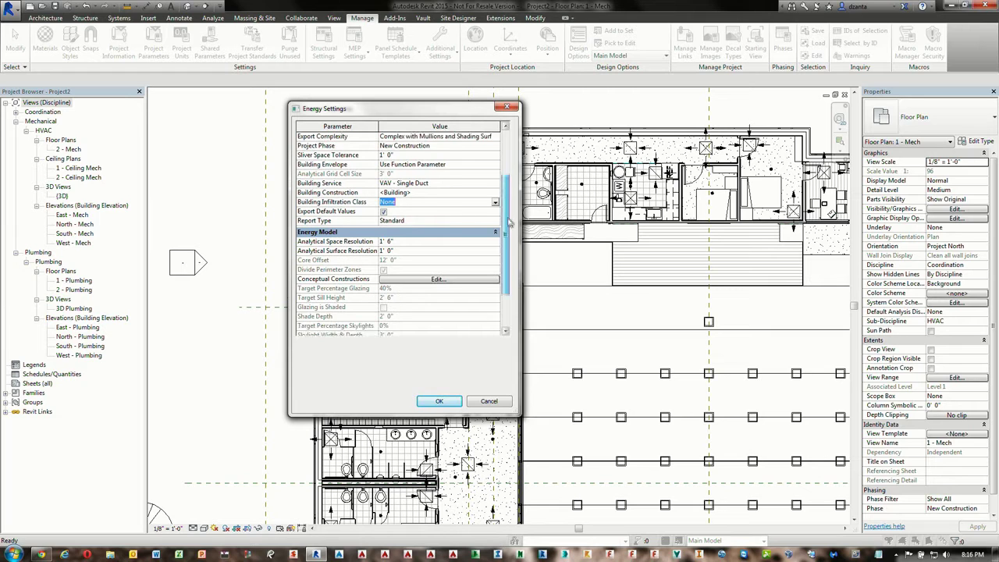
# - Set the energy settings' Report Type to Detailed, look over the remaining parameters, and close the energy settings and project properties without saving
pyautogui.scroll(-3, 508, 223)
pyautogui.click(495, 194)
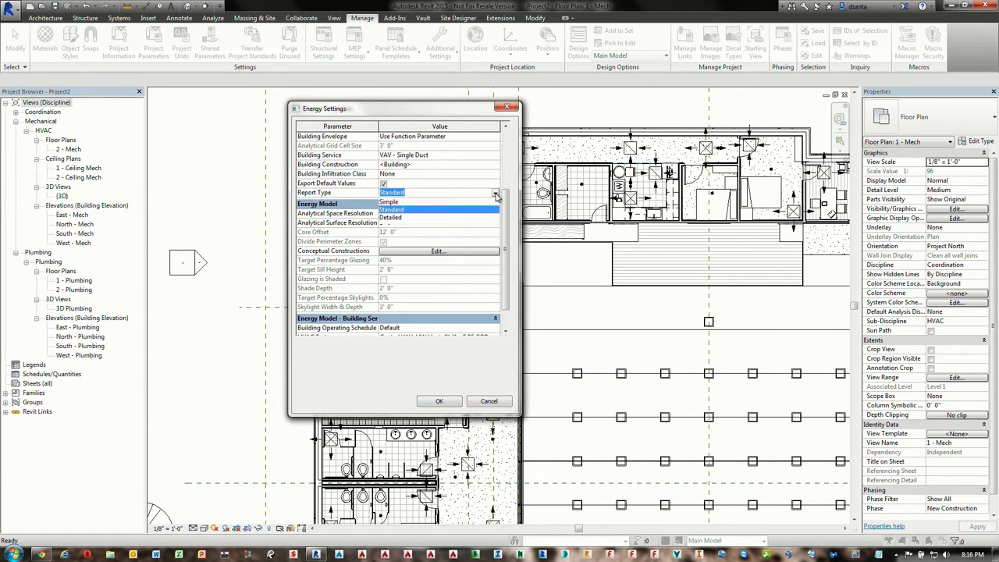
pyautogui.click(451, 218)
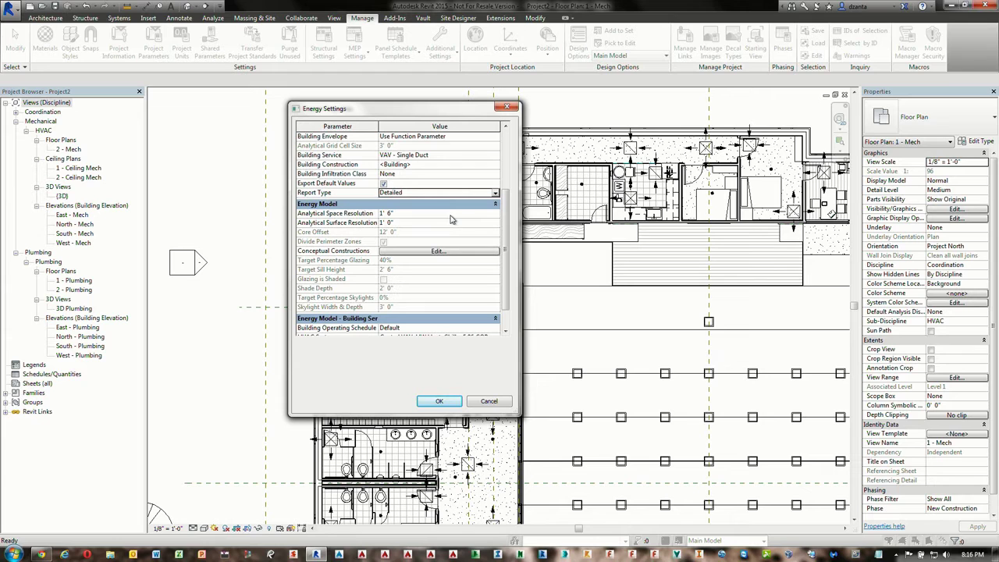
pyautogui.scroll(-1, 509, 222)
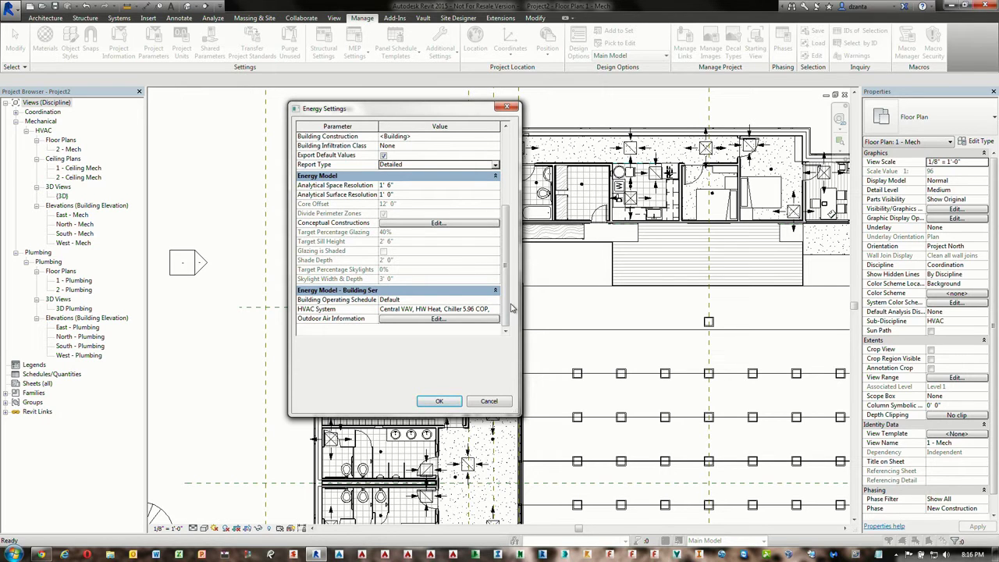
pyautogui.click(508, 106)
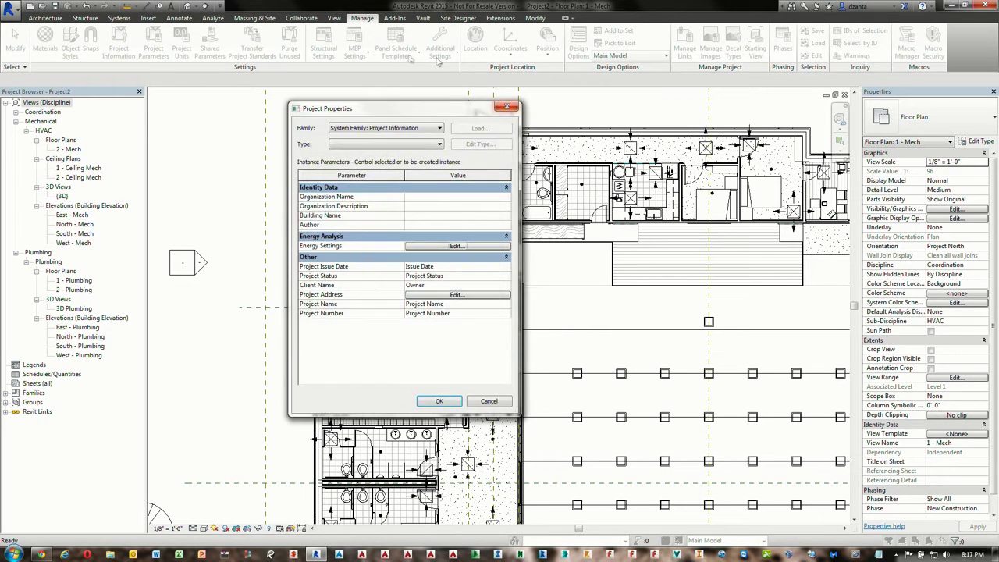
pyautogui.click(507, 106)
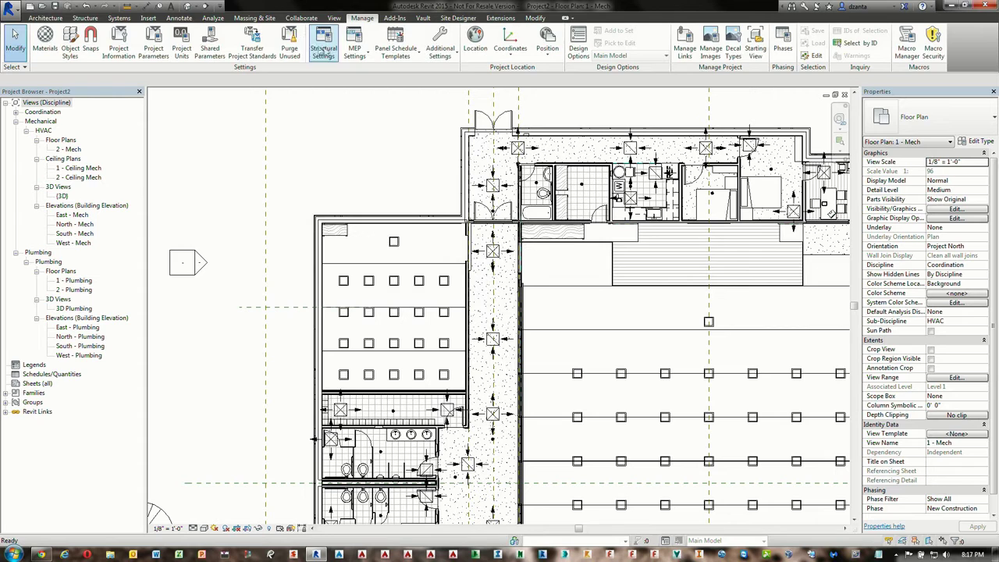
# - Reopen the energy settings from the project information, review the energy model and building services parameters, and accept both dialogs
pyautogui.click(222, 19)
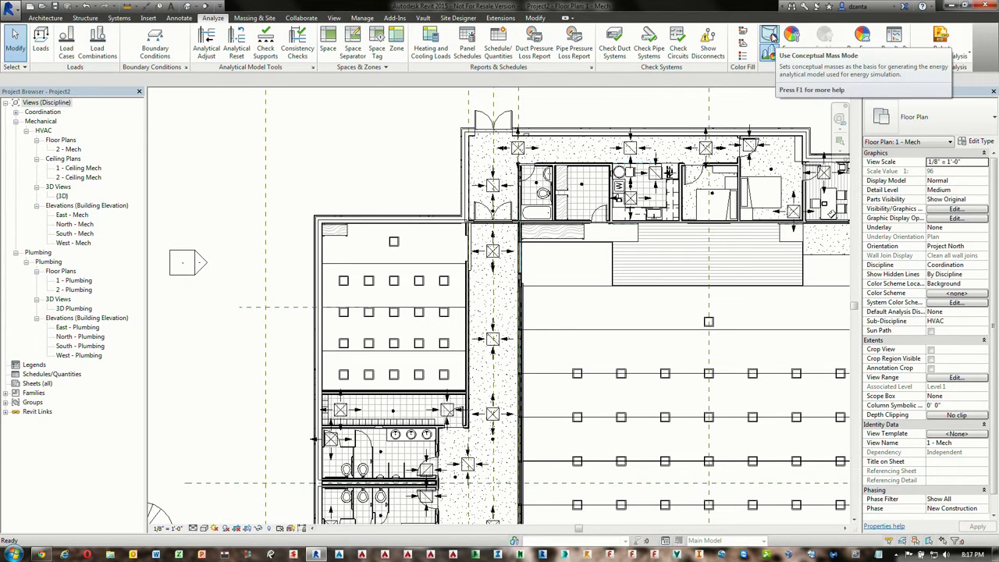
pyautogui.click(357, 19)
pyautogui.click(118, 45)
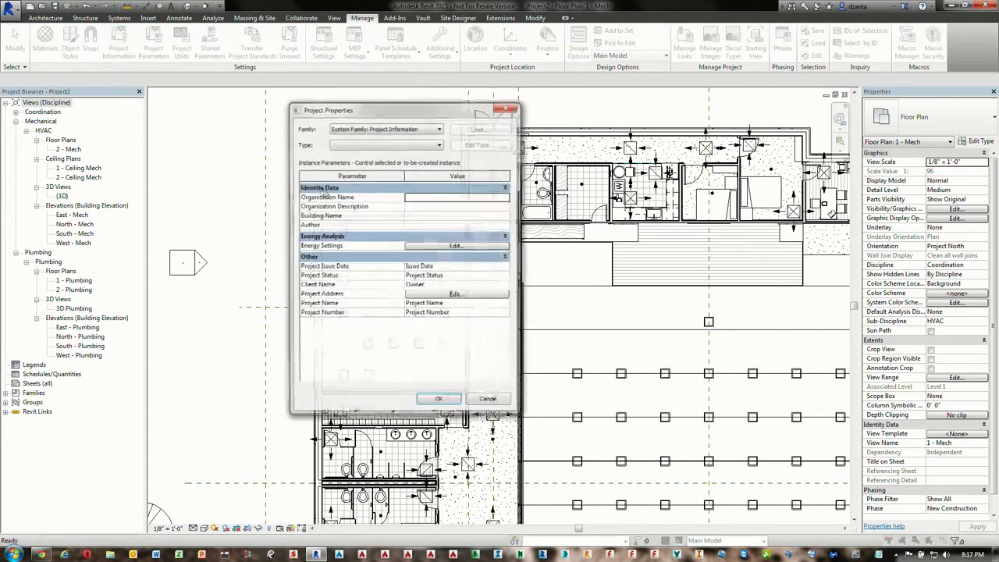
pyautogui.click(468, 246)
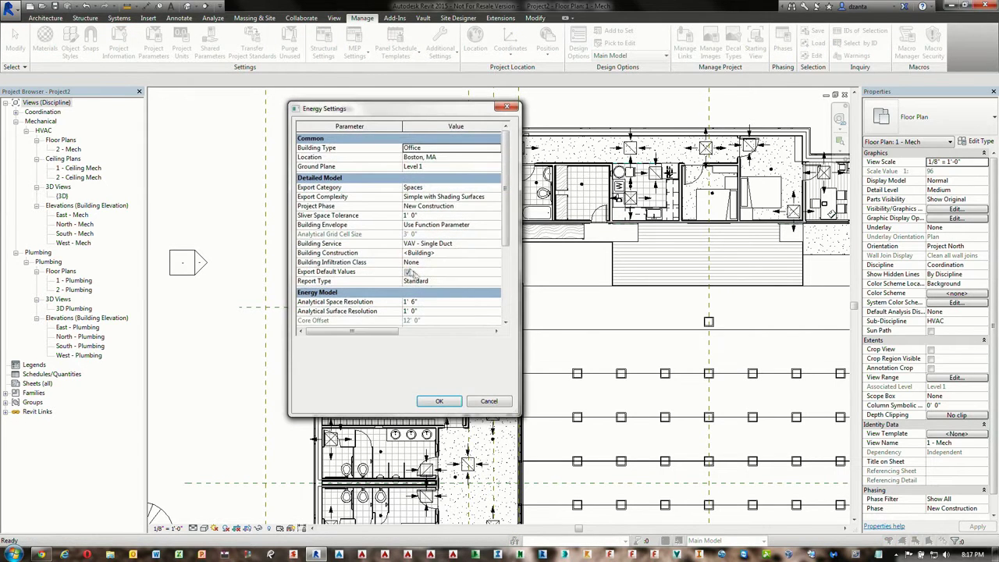
pyautogui.scroll(-4, 410, 250)
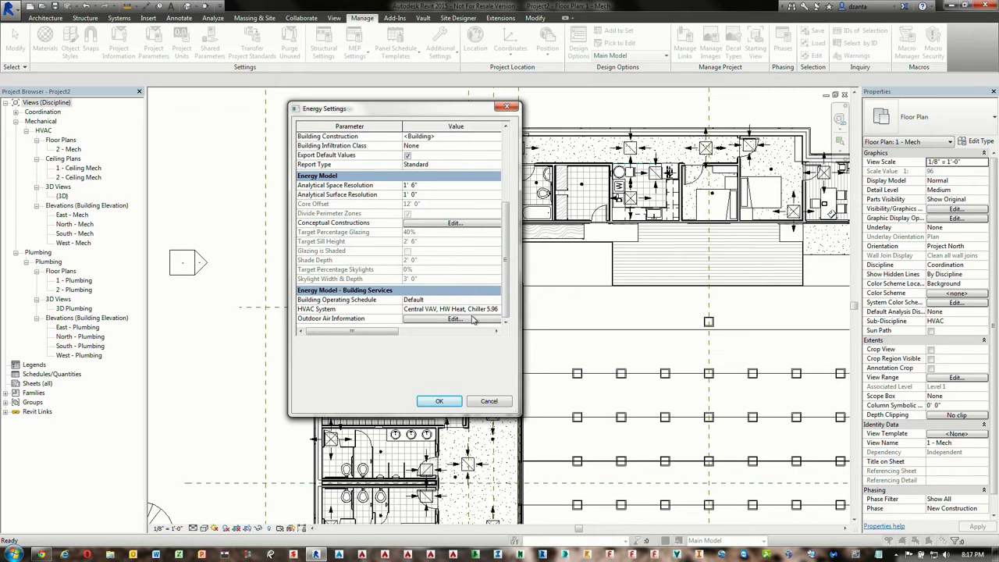
pyautogui.click(441, 403)
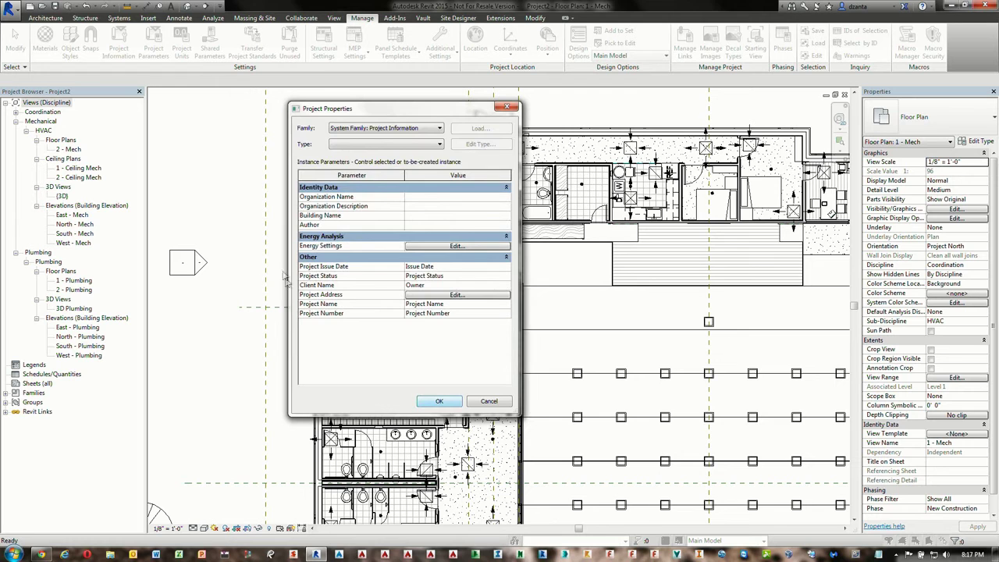
pyautogui.click(459, 402)
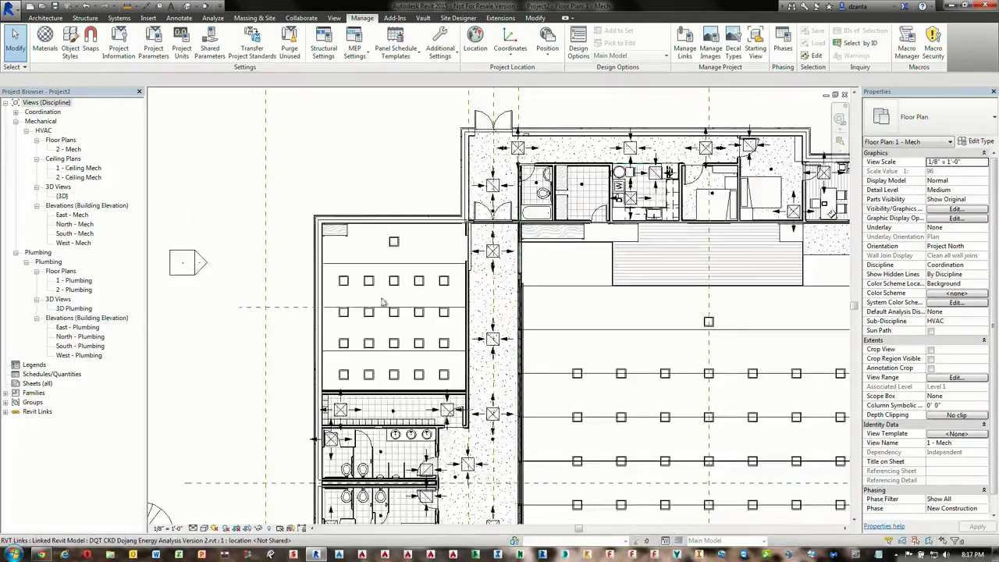
# - Place a tagged space with an 8' 0" limit offset in the large room beside the vertical corridor on Level 1
pyautogui.scroll(2, 395, 307)
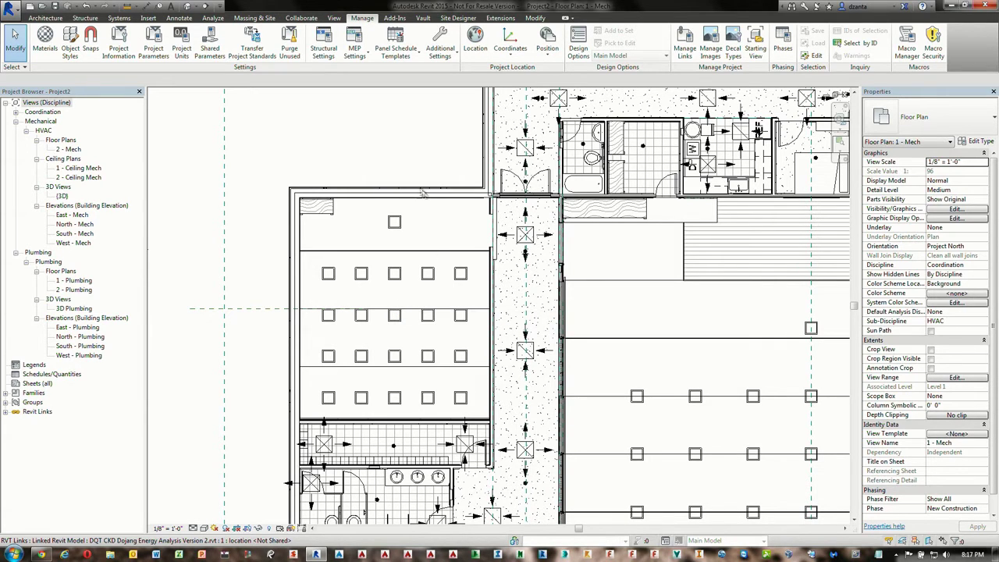
pyautogui.click(213, 17)
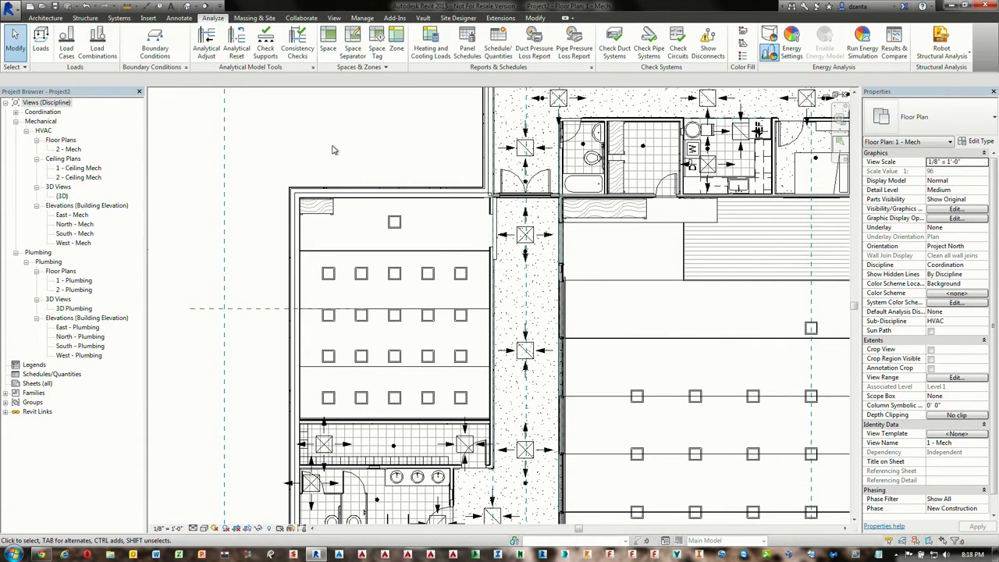
pyautogui.click(328, 45)
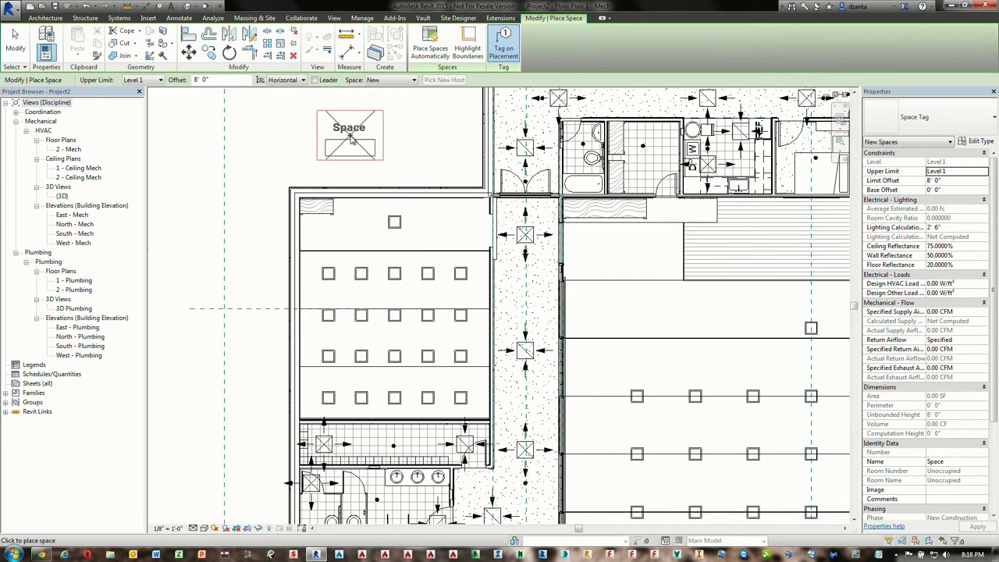
pyautogui.click(438, 226)
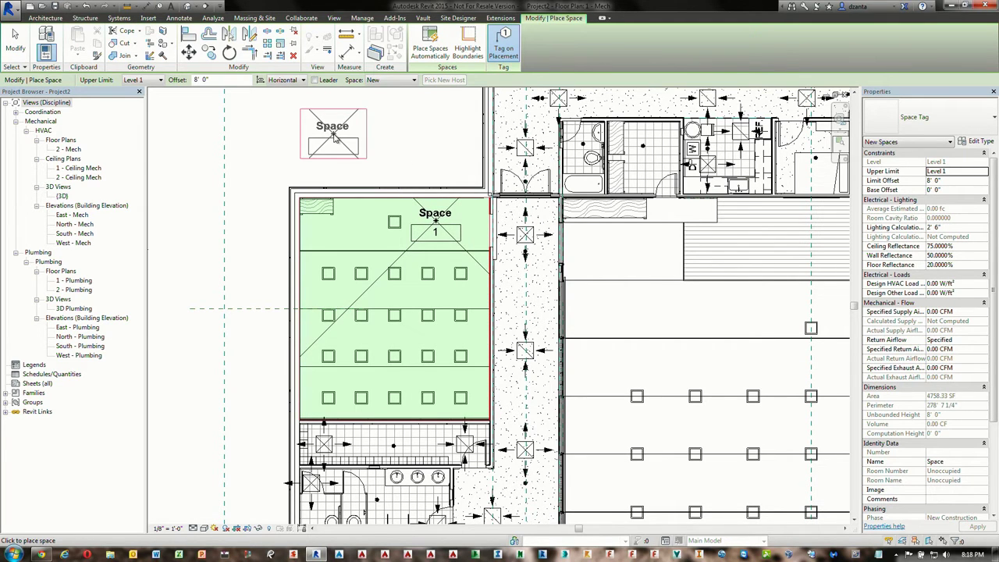
# - Place spaces automatically in all remaining enclosed areas of the floor plan and end the Space command
pyautogui.click(428, 51)
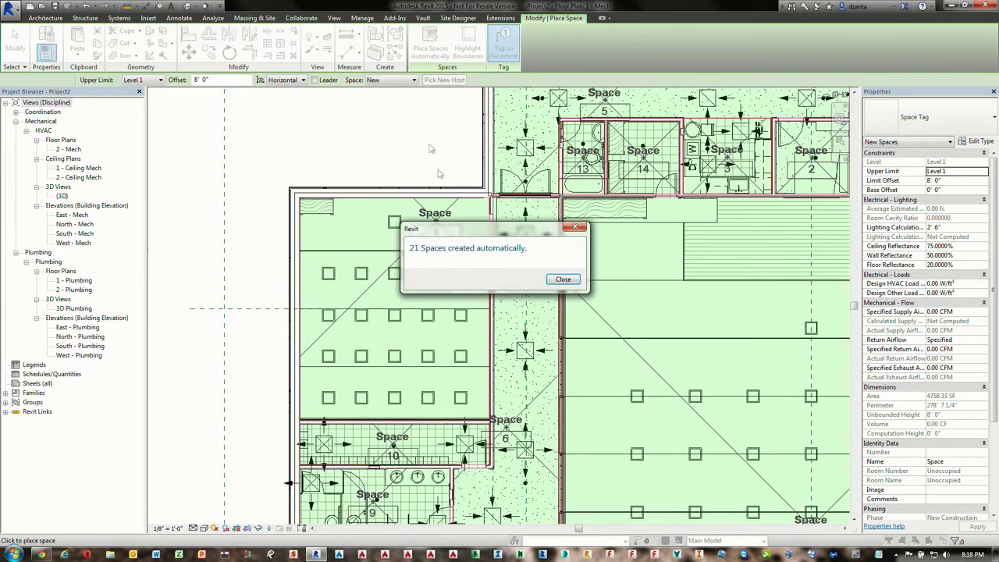
pyautogui.click(556, 280)
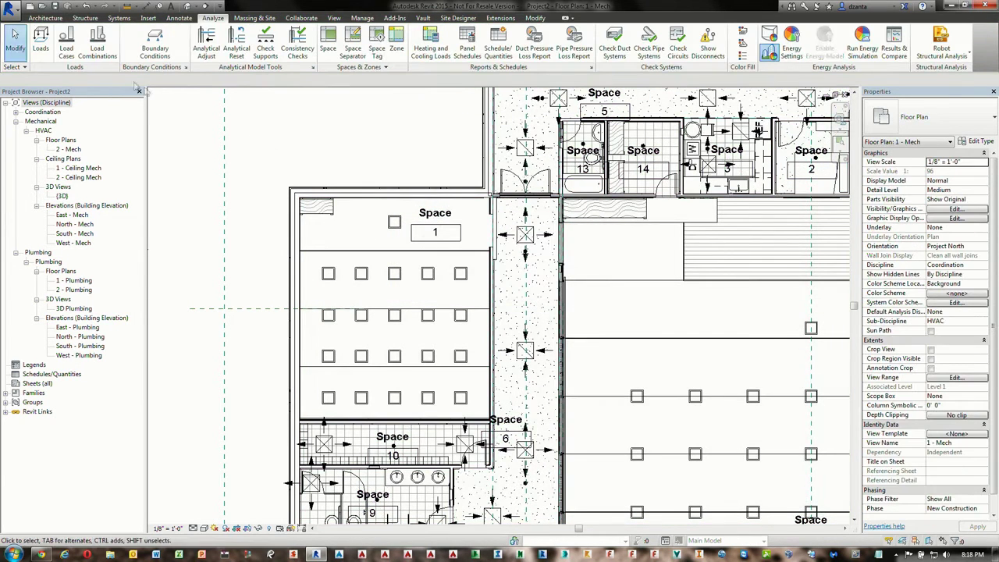
pyautogui.click(20, 55)
# - Run the Space Naming Utility to match space Names and Numbers to the architectural rooms on All Levels
pyautogui.click(394, 18)
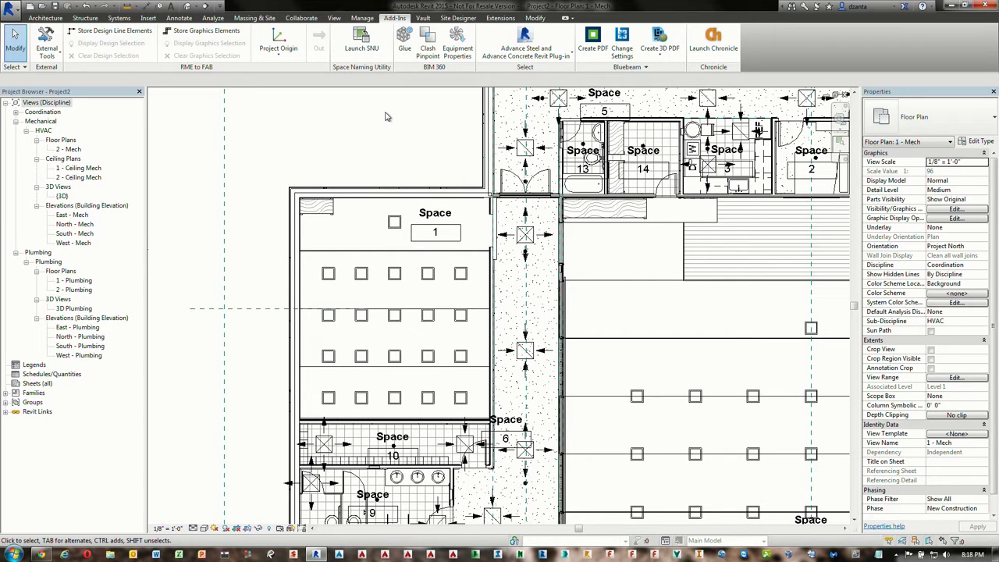
pyautogui.click(362, 39)
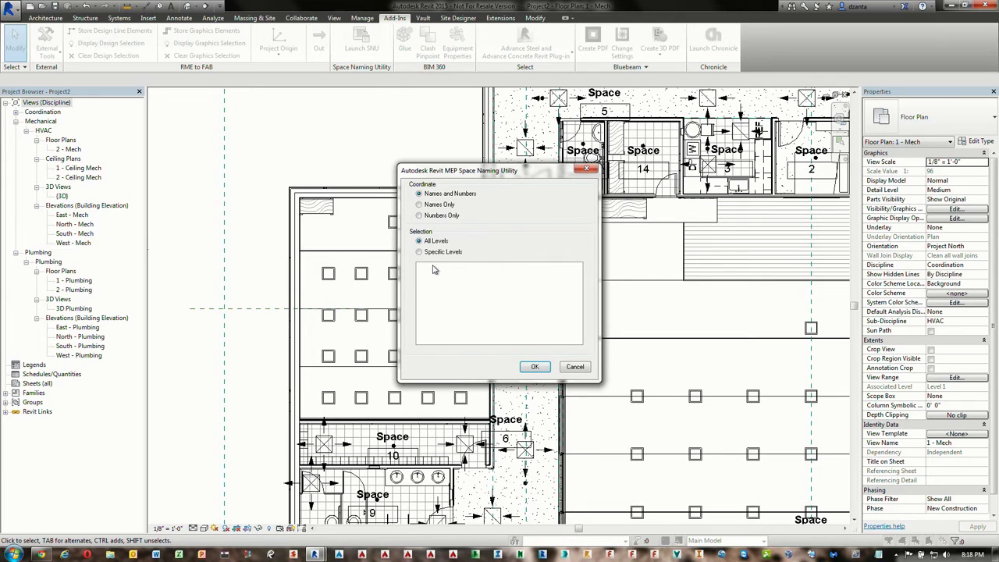
pyautogui.click(534, 367)
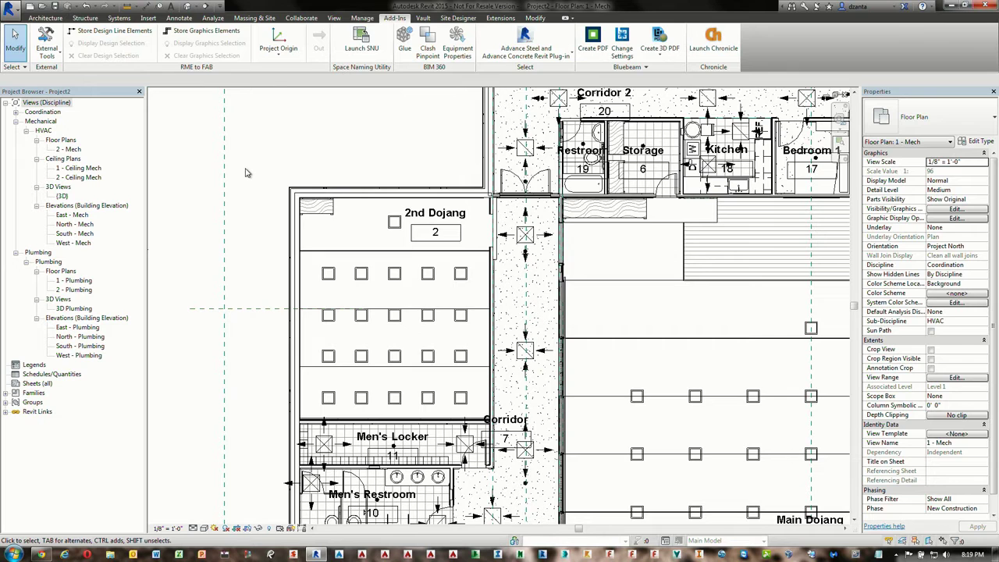
pyautogui.press('v')
pyautogui.press('g')
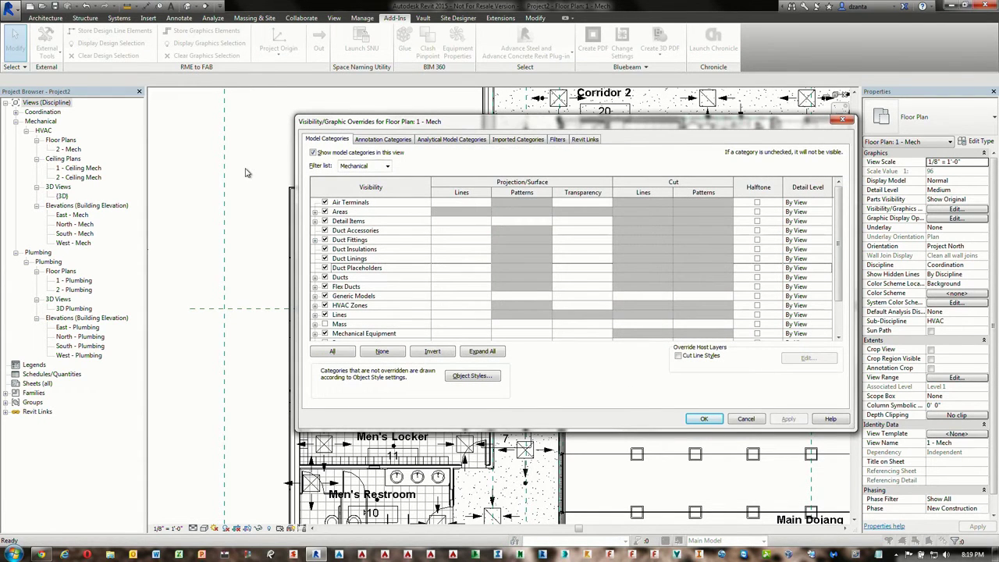
pyautogui.click(835, 125)
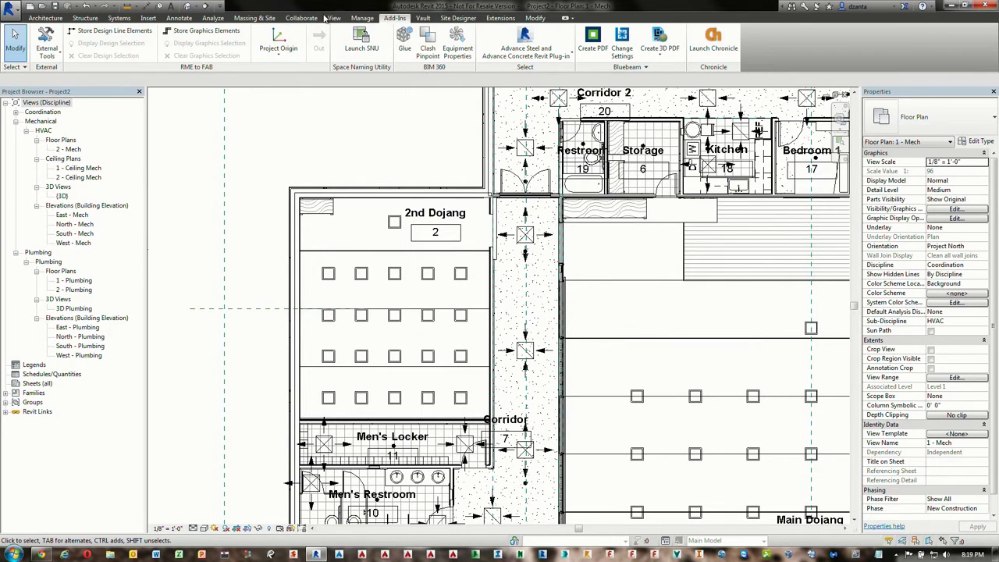
# - Turn on the Interior and Reference subcategories of Spaces in the 1 - Mech floor plan's visibility overrides
pyautogui.click(334, 17)
pyautogui.click(84, 45)
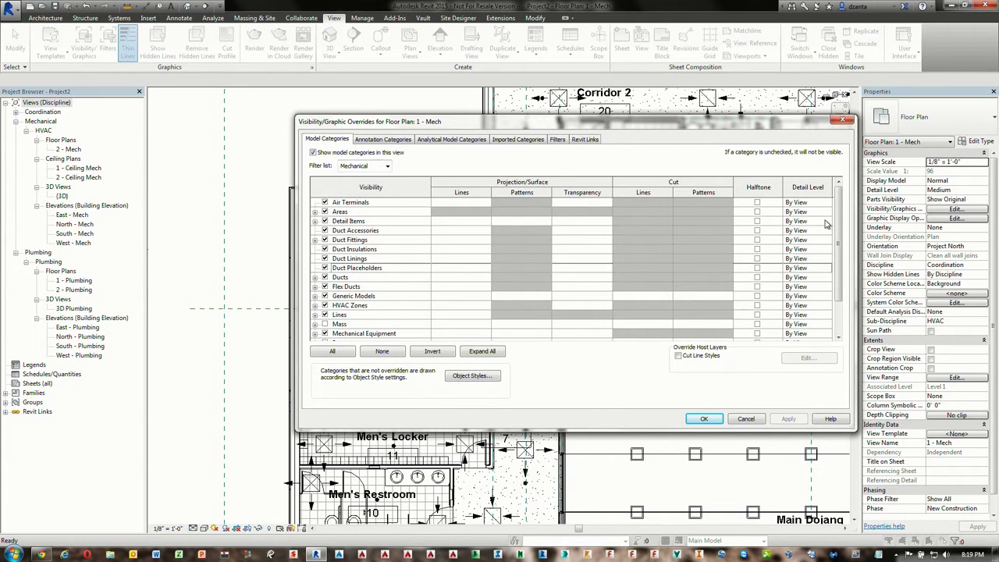
pyautogui.scroll(-2, 831, 226)
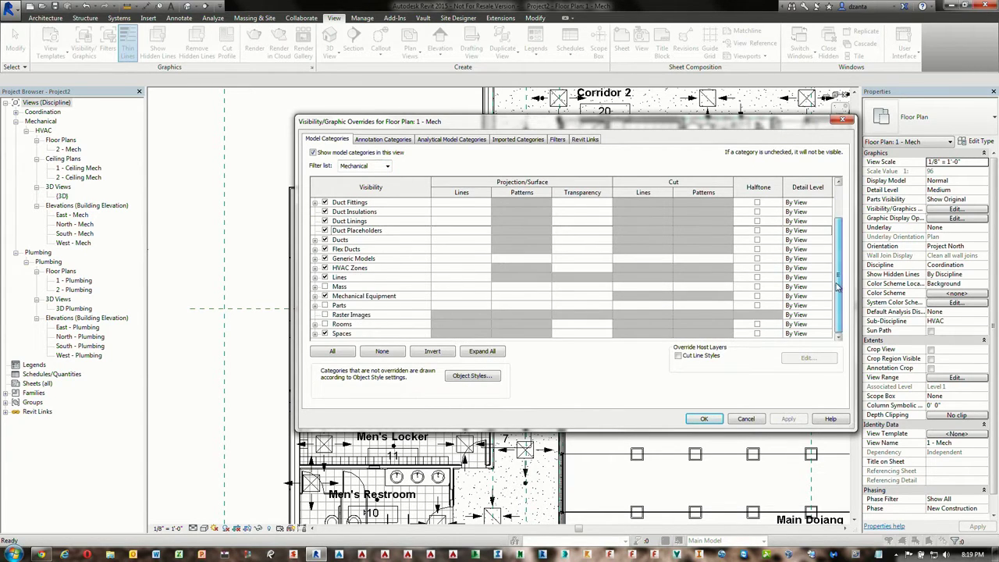
pyautogui.click(315, 333)
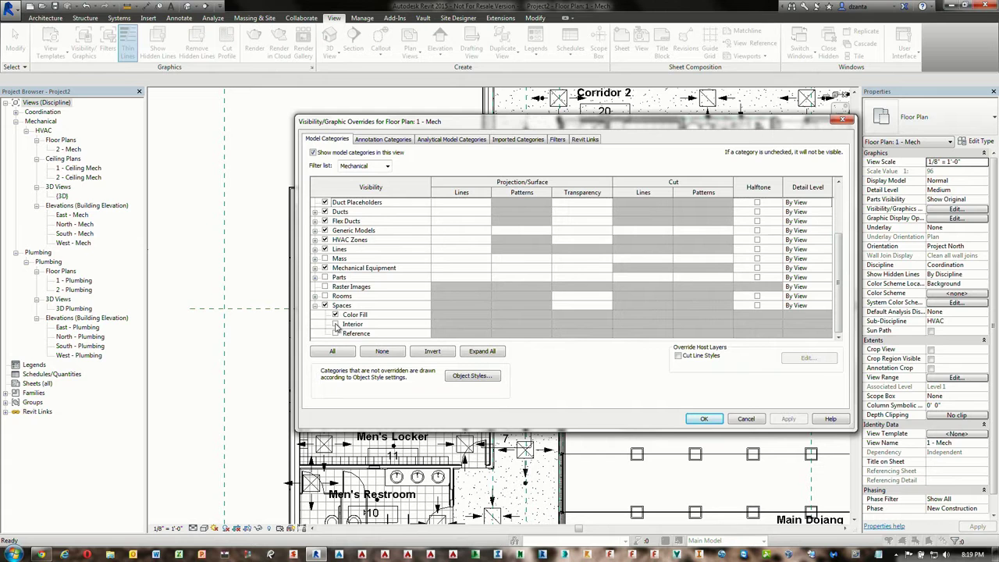
pyautogui.click(335, 324)
pyautogui.click(335, 334)
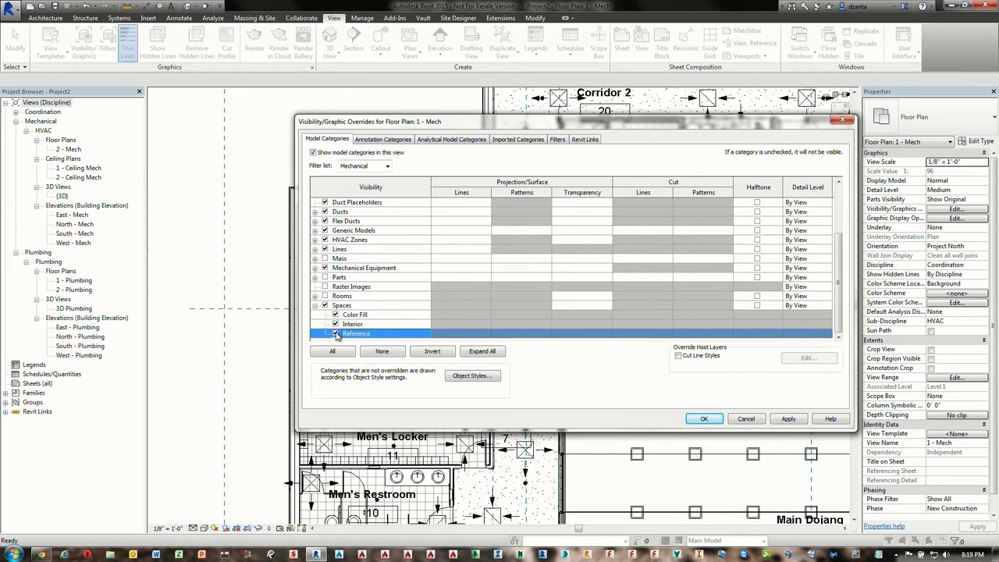
pyautogui.click(704, 418)
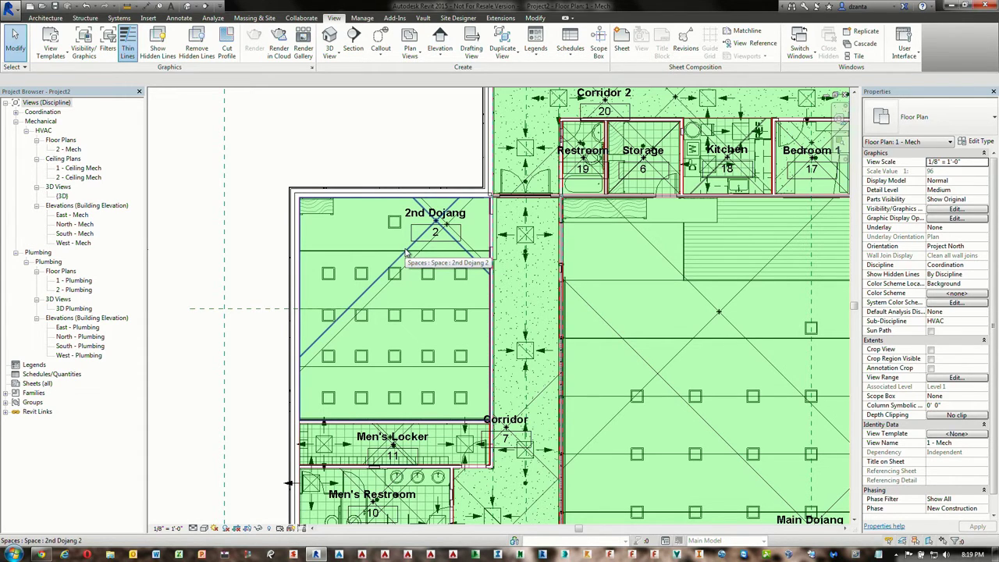
# - Draw a vertical building section through the 2nd Dojang, ending in the Men's Locker, and open its view
pyautogui.click(354, 47)
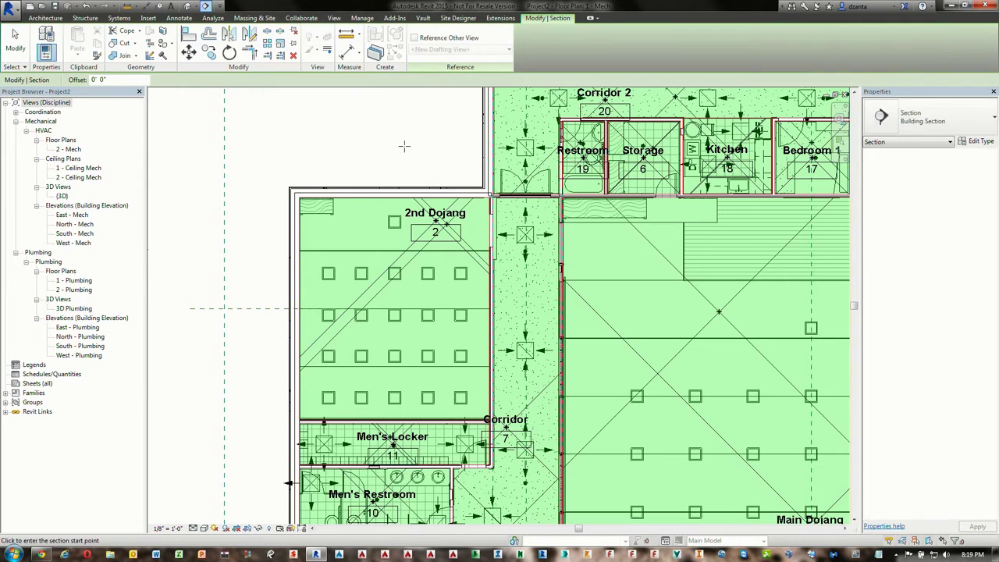
pyautogui.click(404, 146)
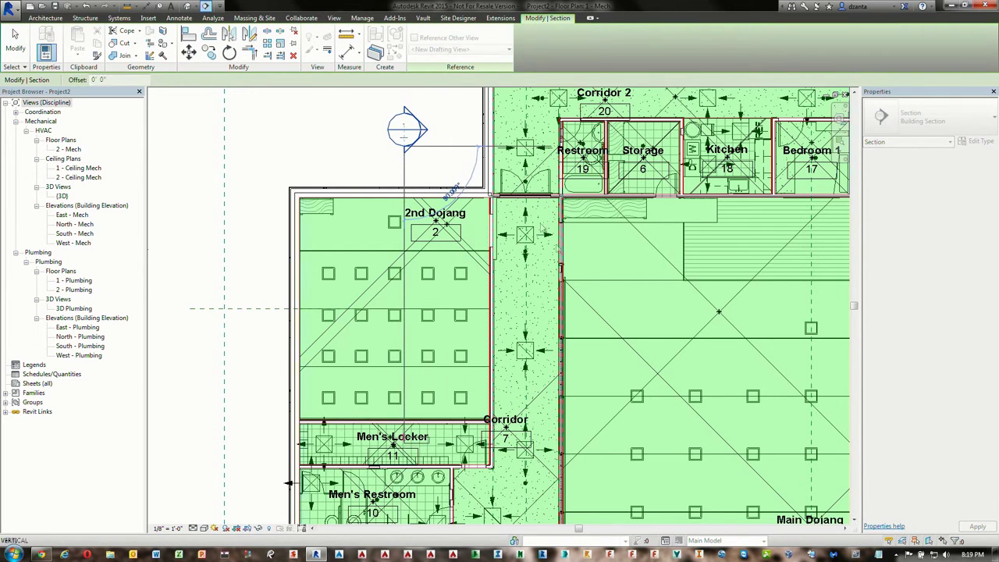
pyautogui.click(404, 440)
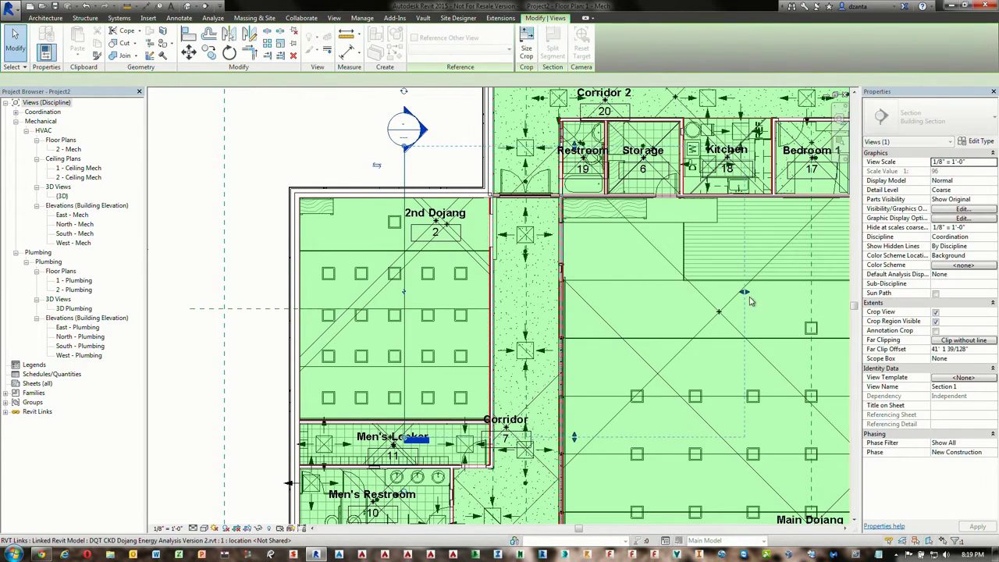
pyautogui.rightClick(308, 117)
pyautogui.click(373, 179)
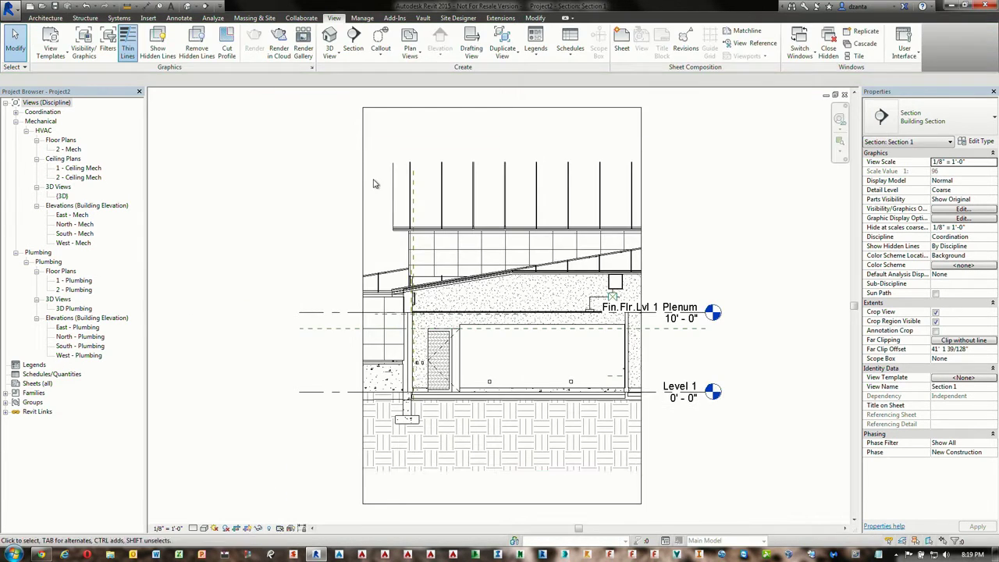
# - Tighten the section view's crop region by raising its lower edge and lowering its upper edge closer to the building
pyautogui.click(404, 509)
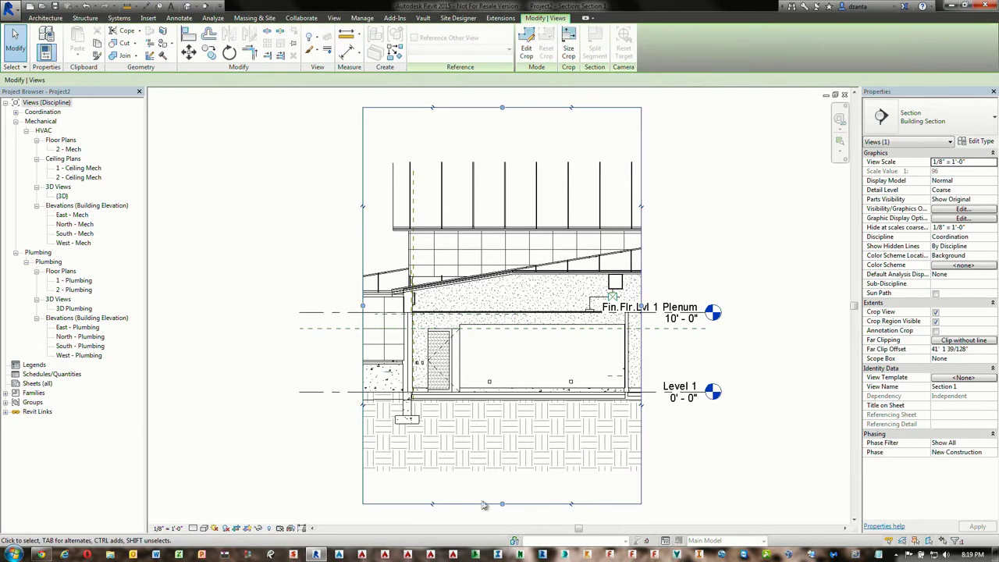
pyautogui.moveTo(502, 503); pyautogui.dragTo(502, 444)
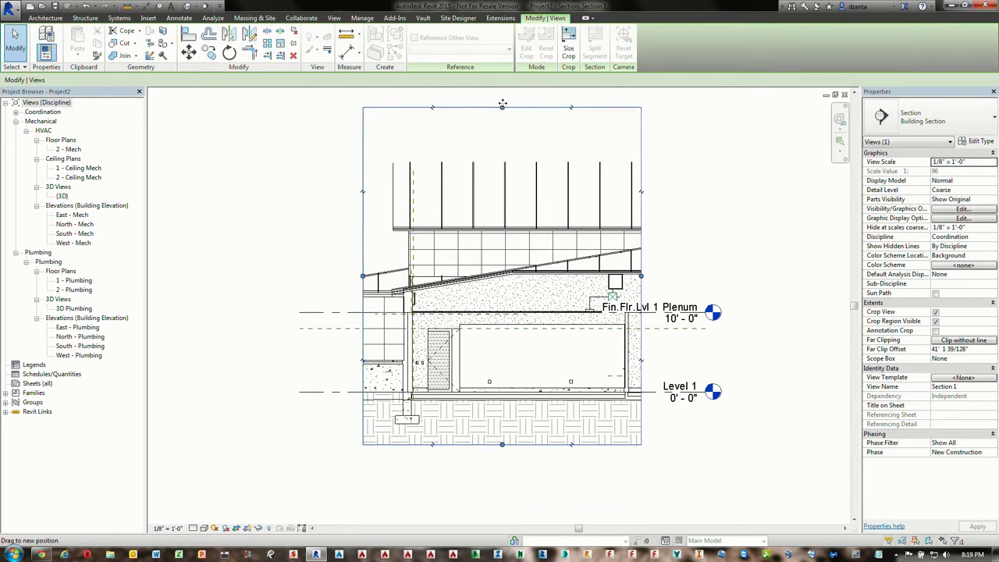
pyautogui.moveTo(502, 107); pyautogui.dragTo(502, 173)
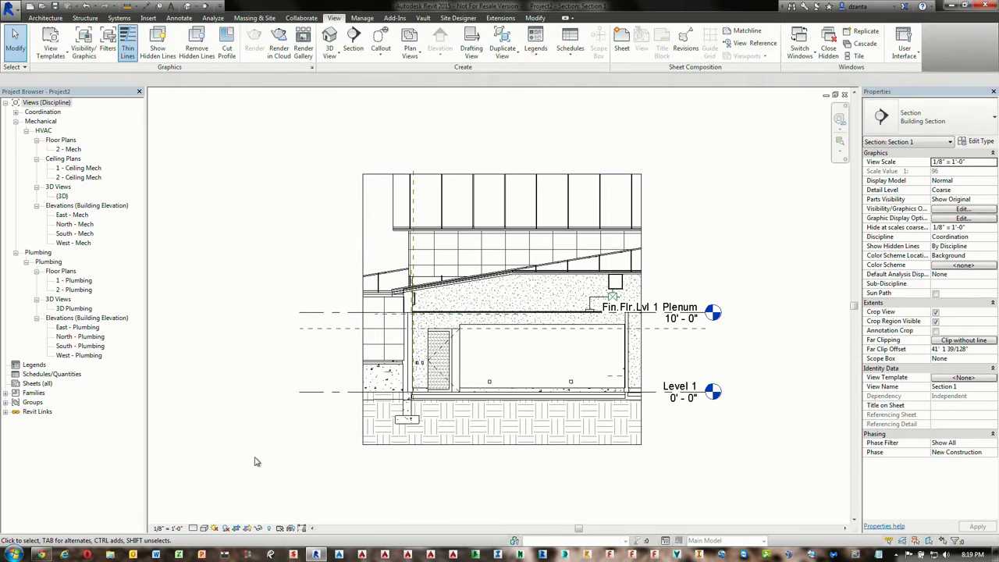
# - Turn on the Interior and Reference subcategories of Spaces in the section view's visibility overrides
pyautogui.press('v')
pyautogui.press('g')
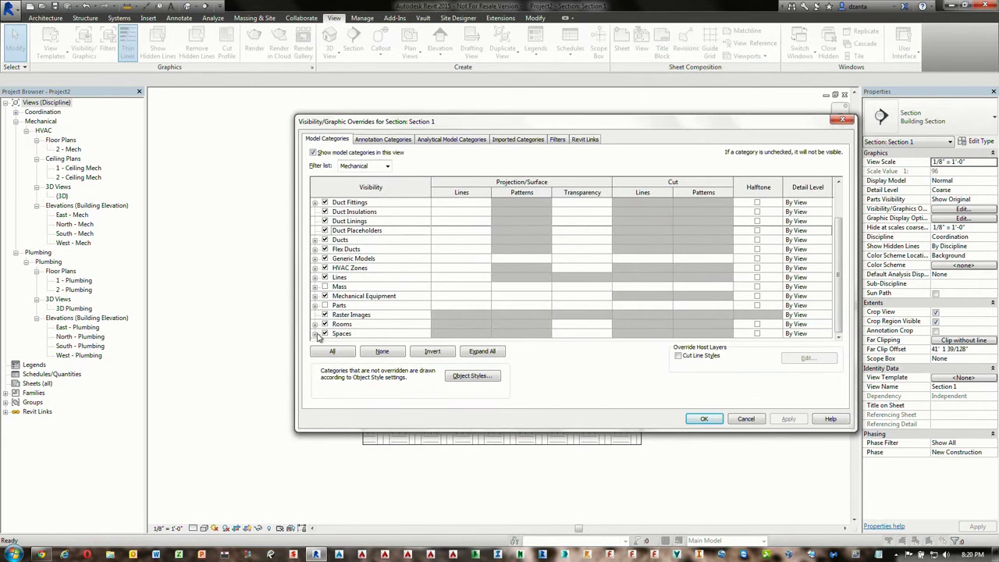
pyautogui.click(315, 333)
pyautogui.click(336, 333)
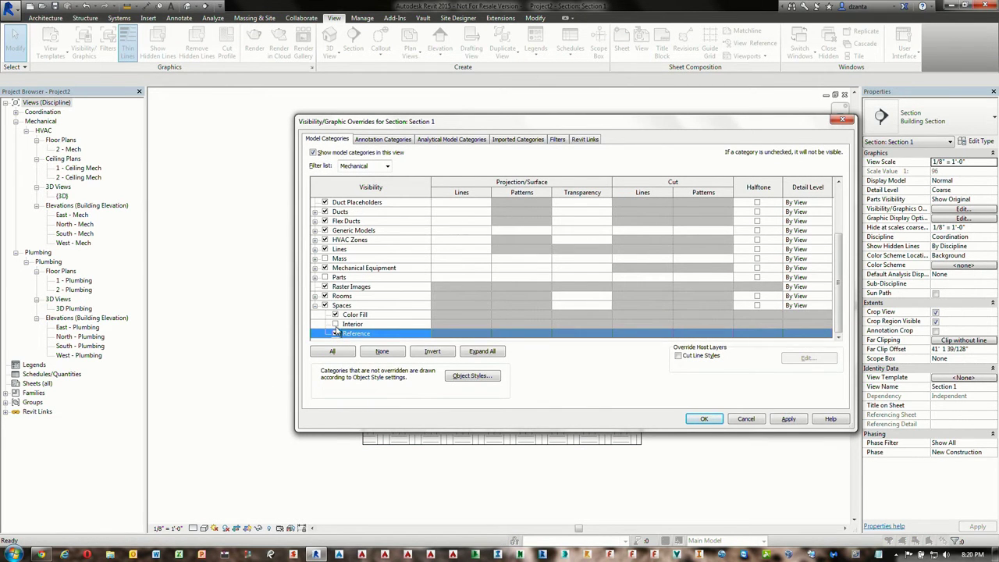
pyautogui.click(705, 419)
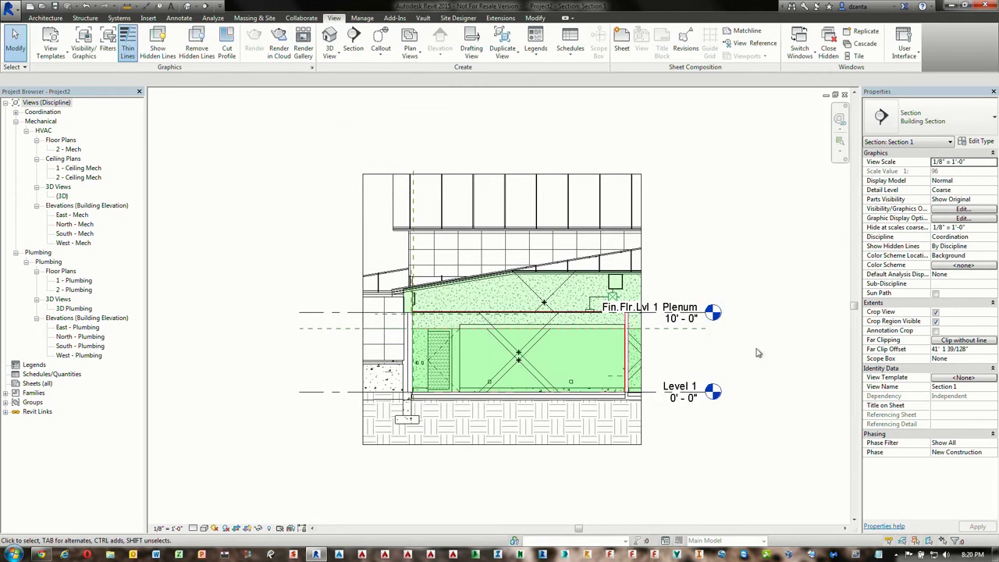
# - Examine the 2nd Dojang space's height limits and offsets in the section, then close the section view
pyautogui.scroll(3, 756, 353)
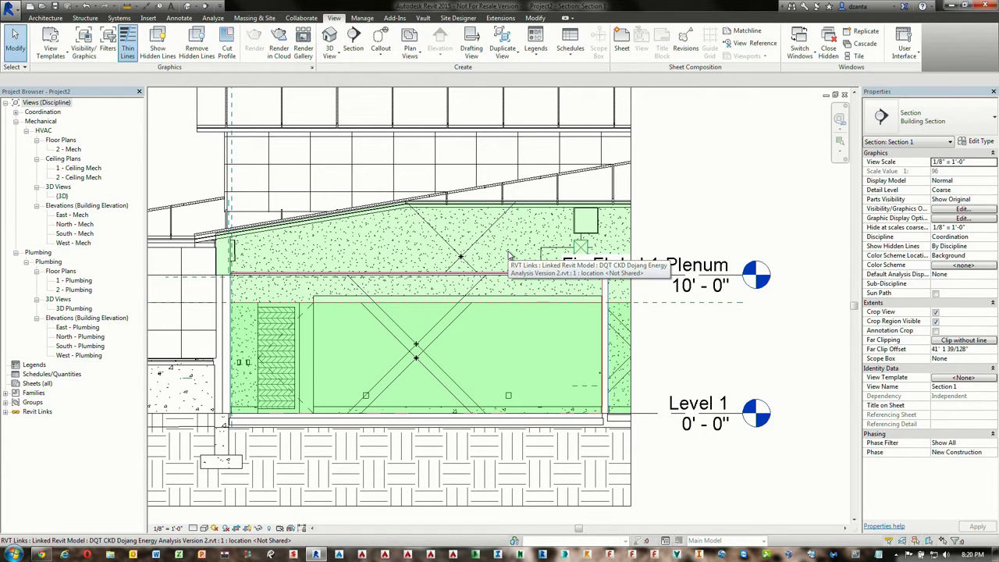
pyautogui.click(462, 321)
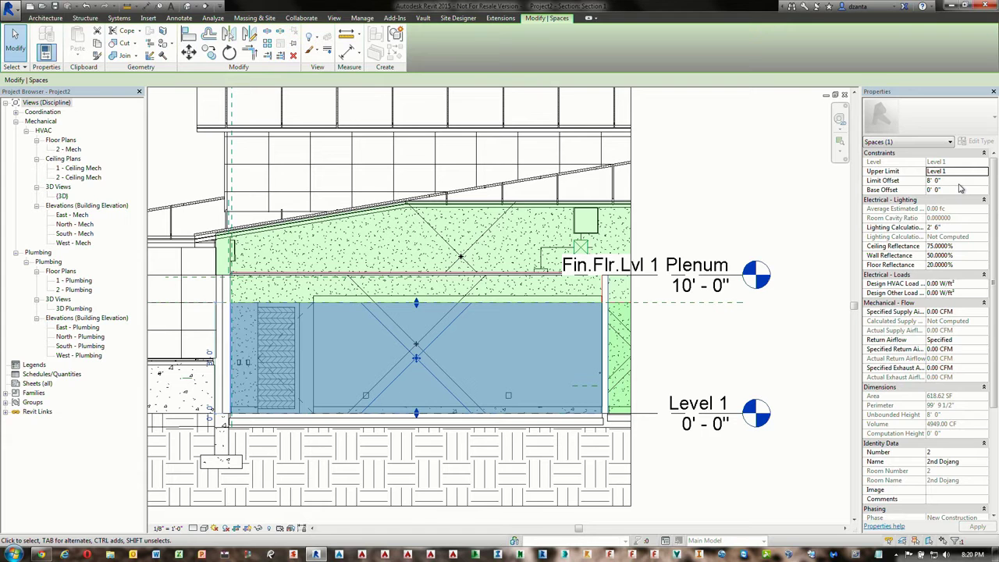
pyautogui.press('Escape')
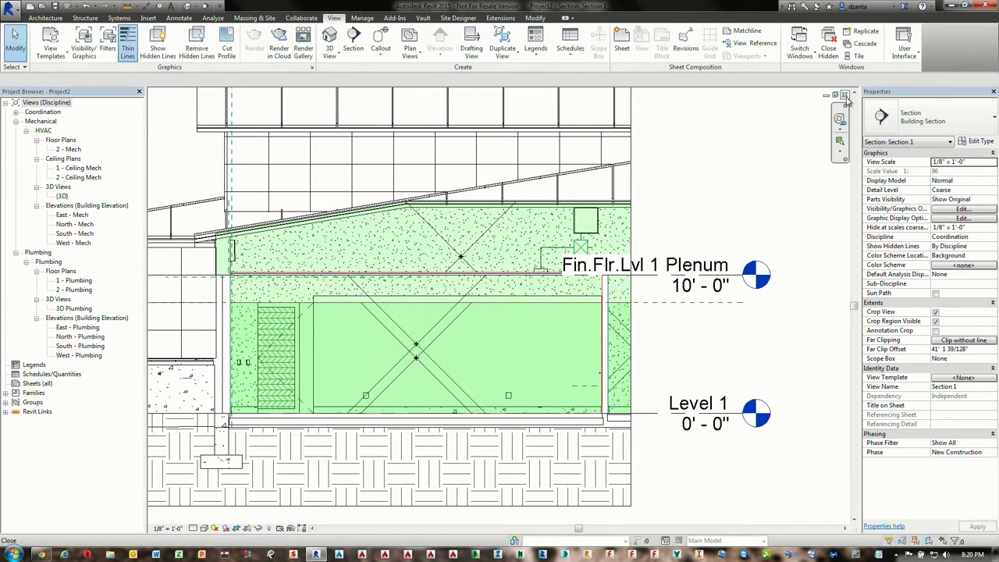
pyautogui.click(844, 94)
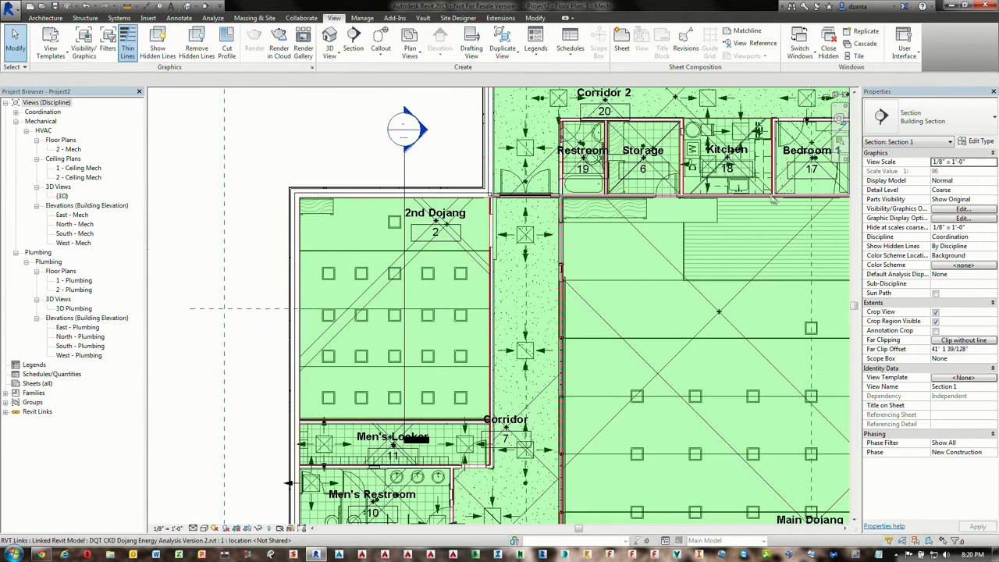
# - Set the 2nd Dojang space's Space Type to Exercise Area - Gymnasium in its energy analysis properties
pyautogui.click(339, 343)
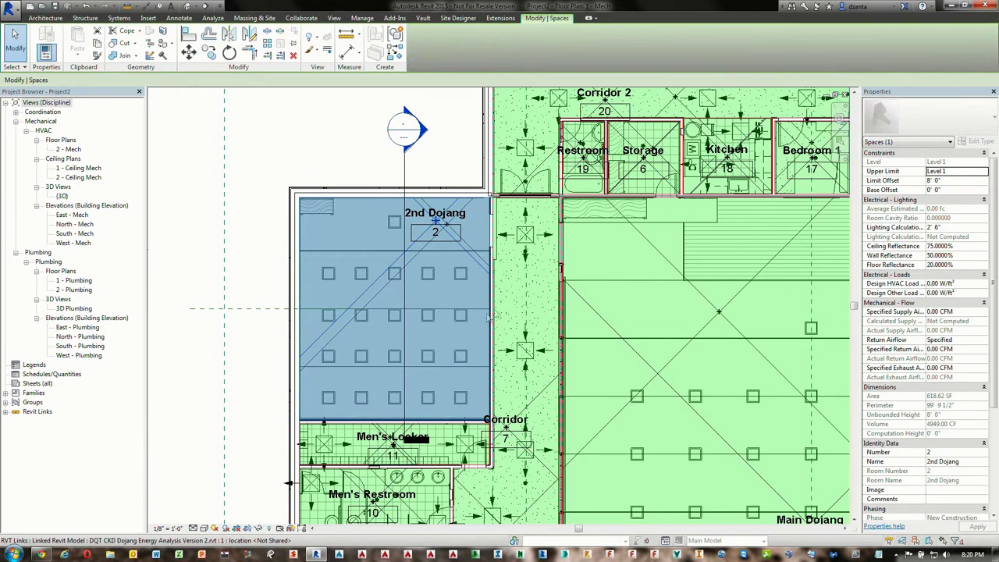
pyautogui.scroll(-2, 968, 194)
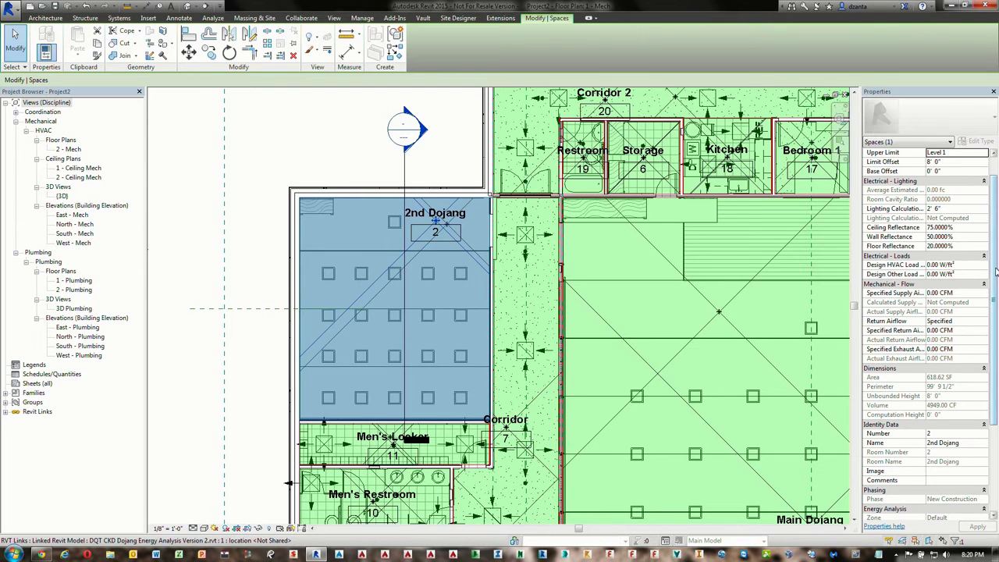
pyautogui.moveTo(994, 300); pyautogui.dragTo(995, 395)
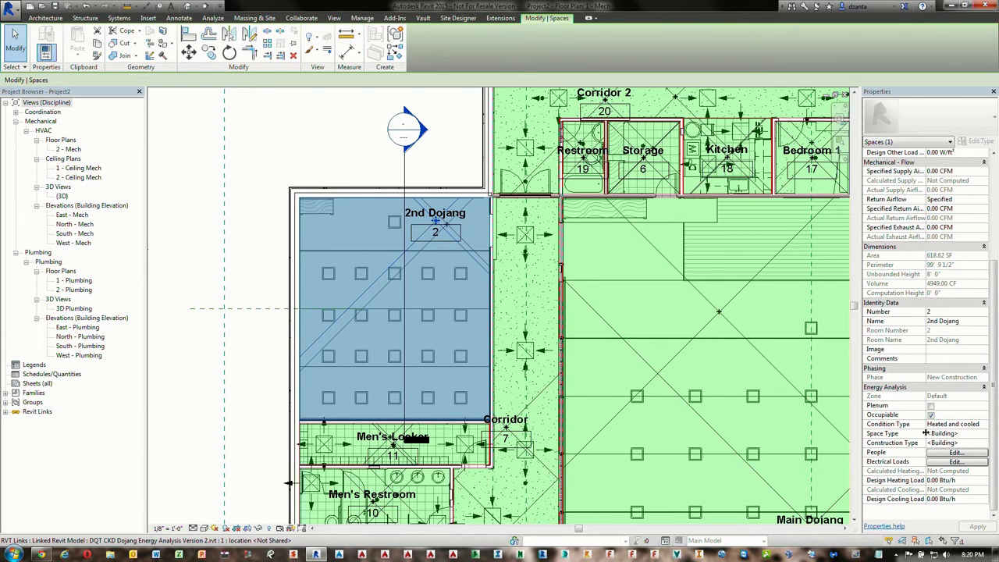
pyautogui.click(987, 434)
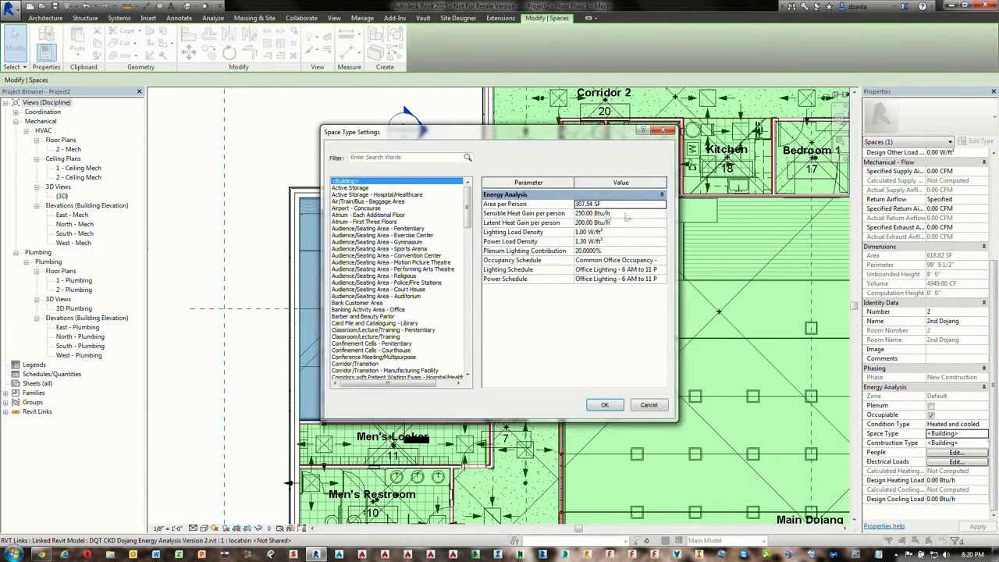
pyautogui.moveTo(470, 194); pyautogui.dragTo(481, 248)
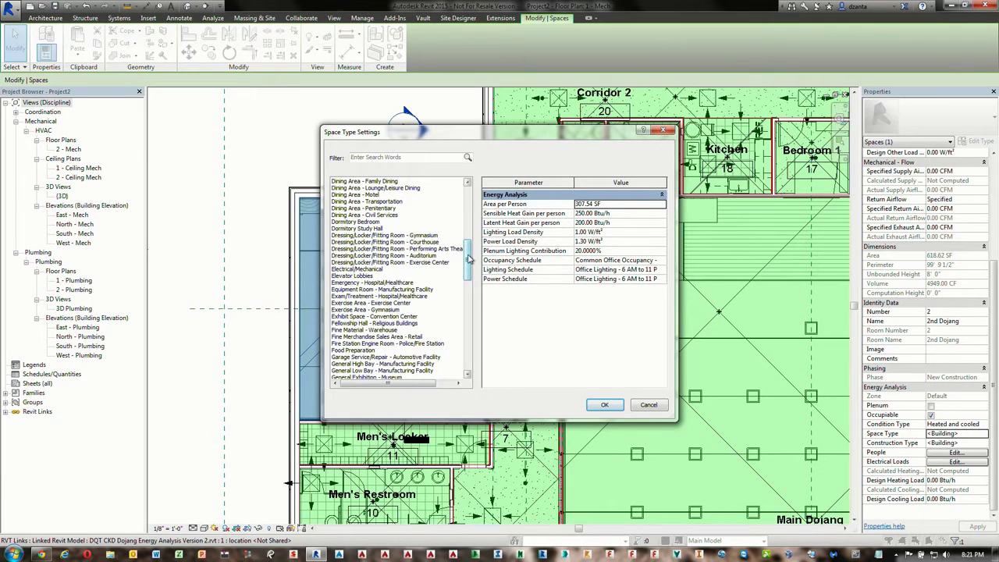
pyautogui.moveTo(470, 257); pyautogui.dragTo(471, 269)
pyautogui.click(404, 263)
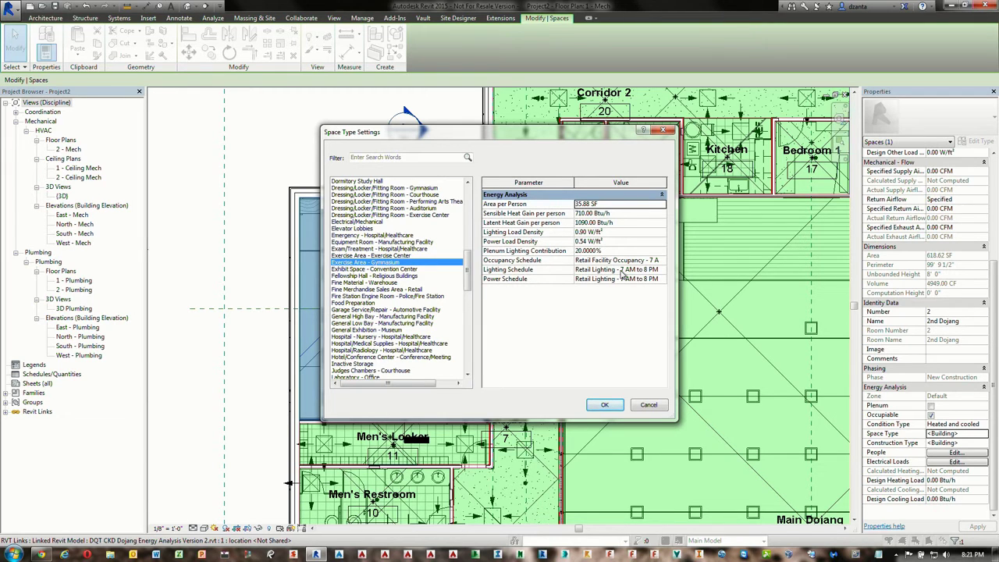
pyautogui.click(604, 405)
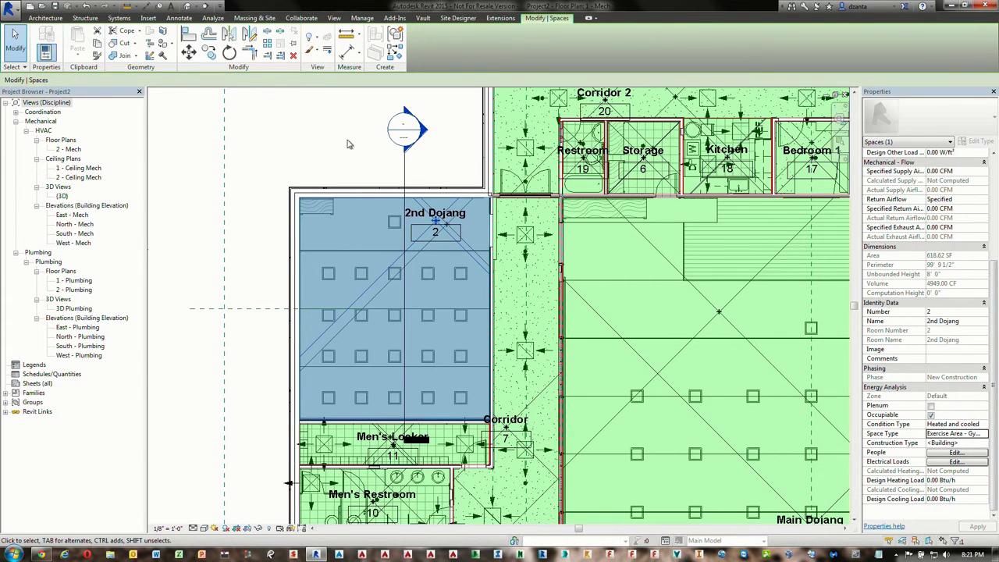
pyautogui.press('Escape')
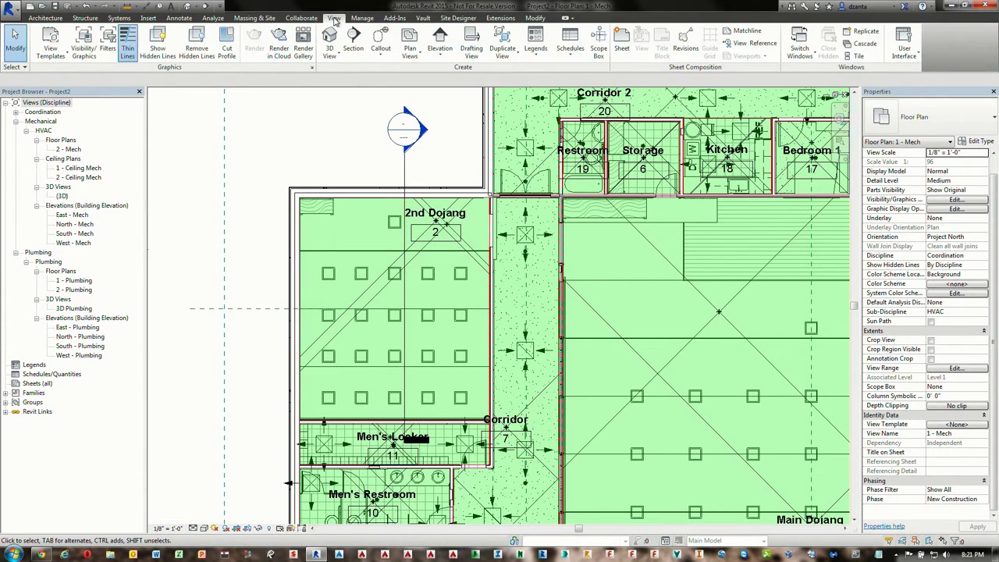
# - Review the Heating and Cooling Loads details for the spaces, calculate the loads, and close the resulting report
pyautogui.click(222, 18)
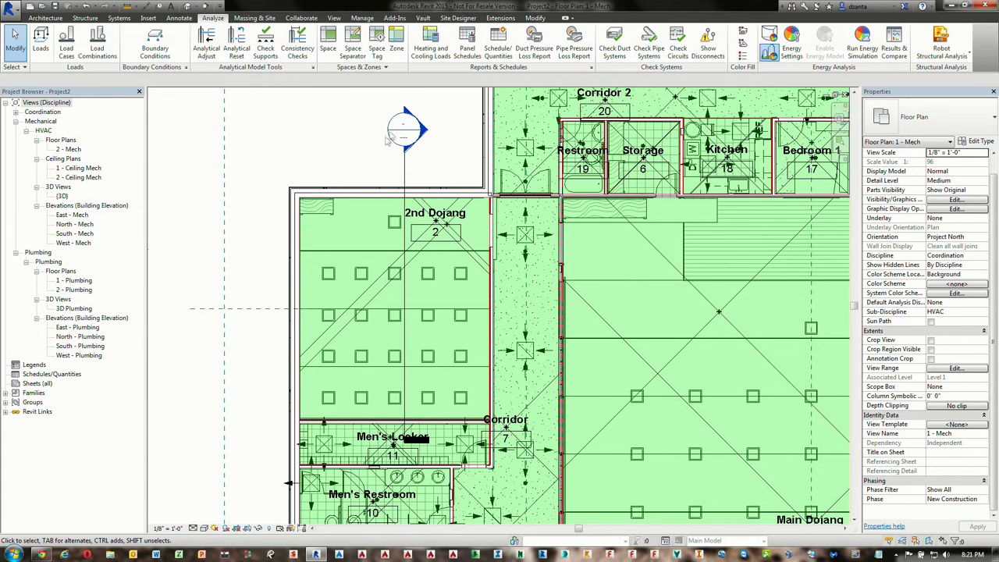
pyautogui.click(430, 51)
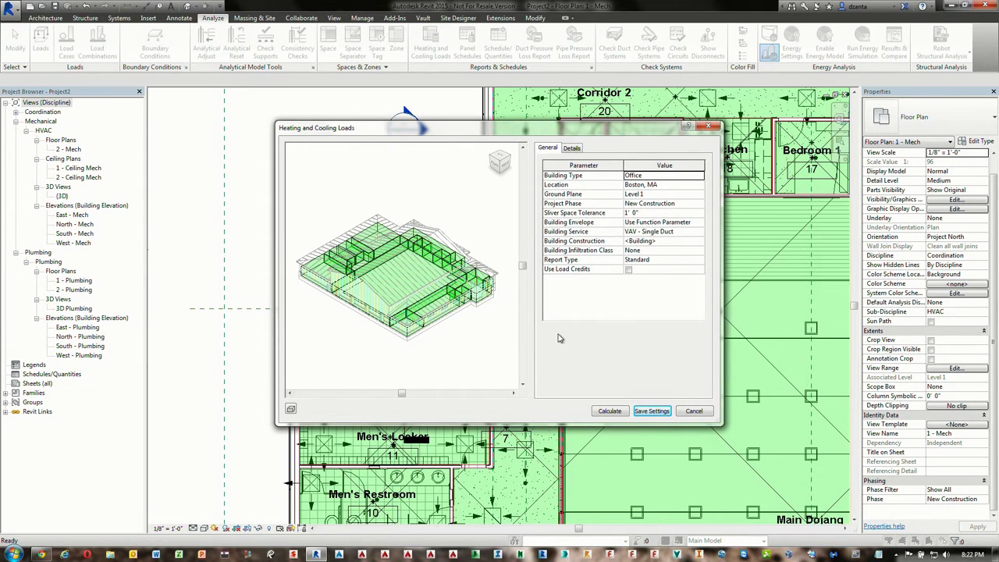
pyautogui.click(576, 150)
pyautogui.click(558, 185)
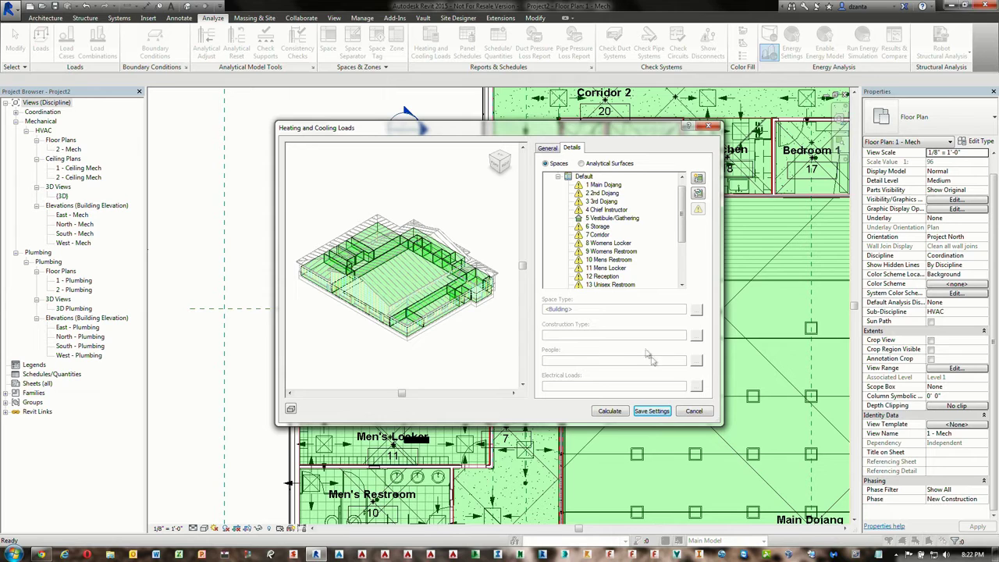
pyautogui.click(610, 412)
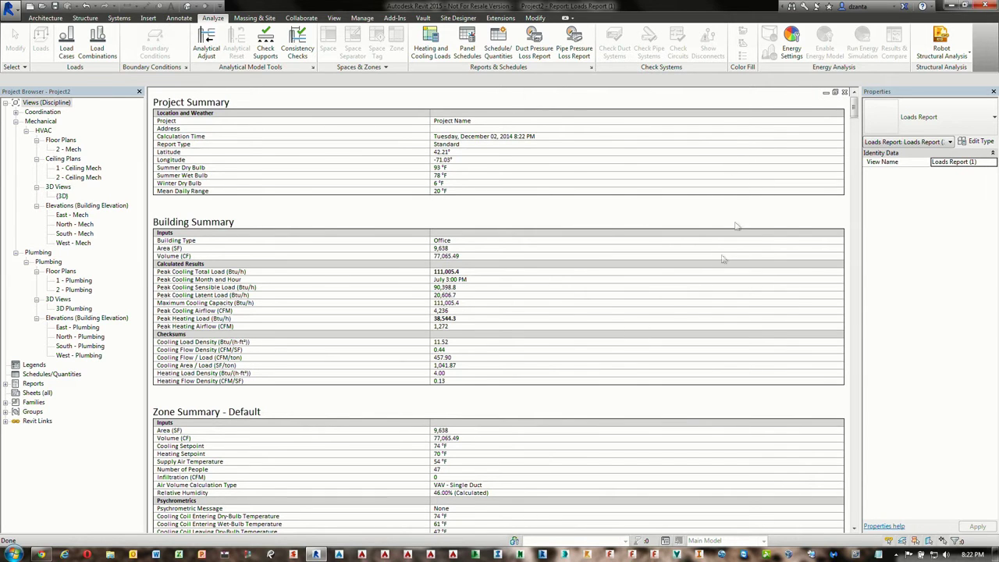
pyautogui.click(845, 92)
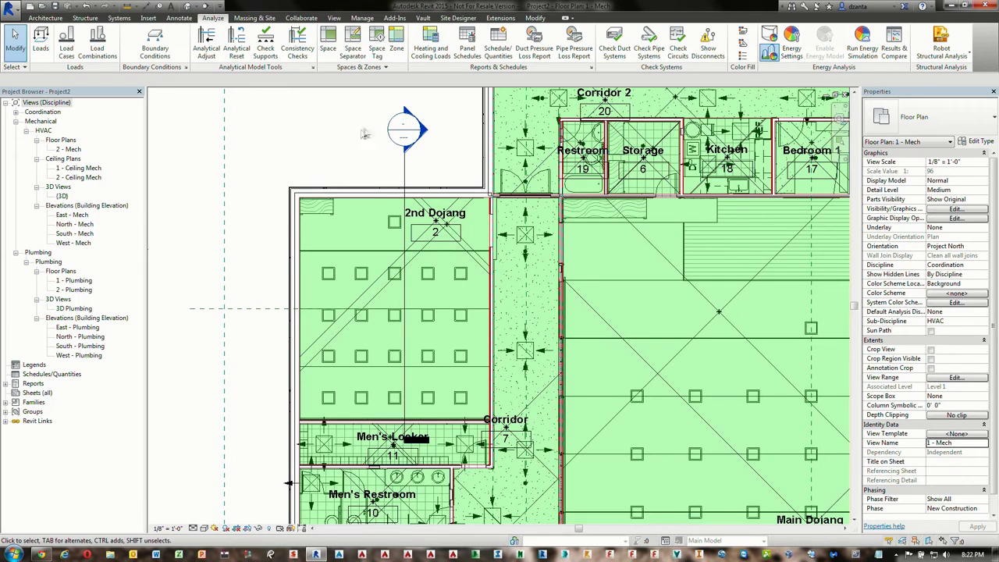
# - Check the specified, calculated and actual supply airflow of the 2nd Dojang space, widening the property names for reading
pyautogui.click(326, 338)
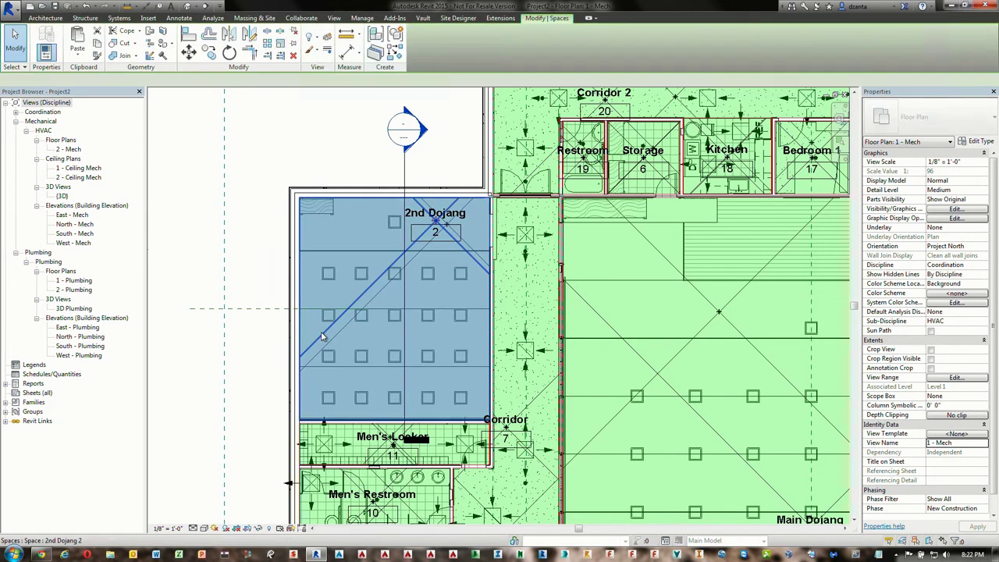
pyautogui.scroll(-3, 996, 231)
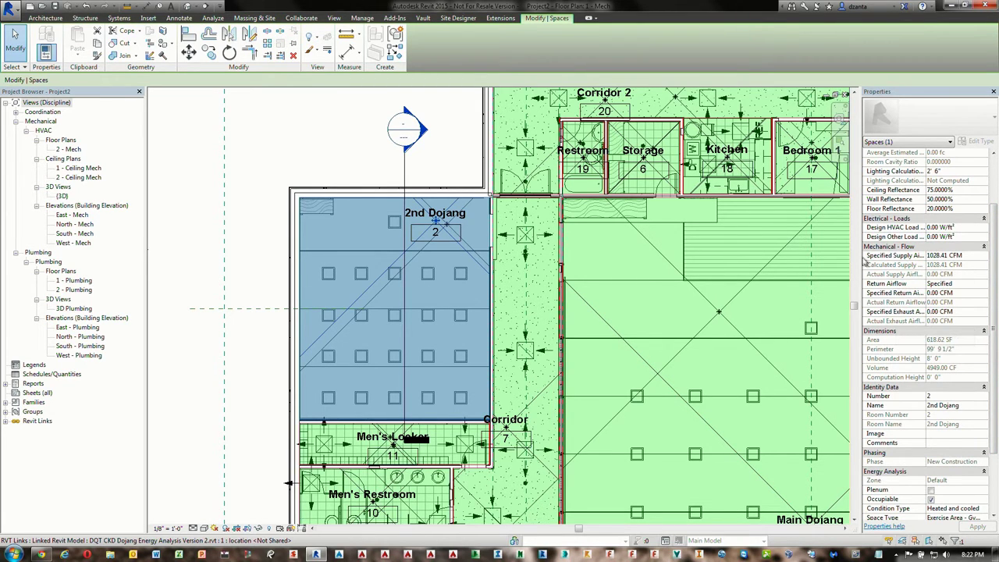
pyautogui.moveTo(861, 258); pyautogui.dragTo(844, 256)
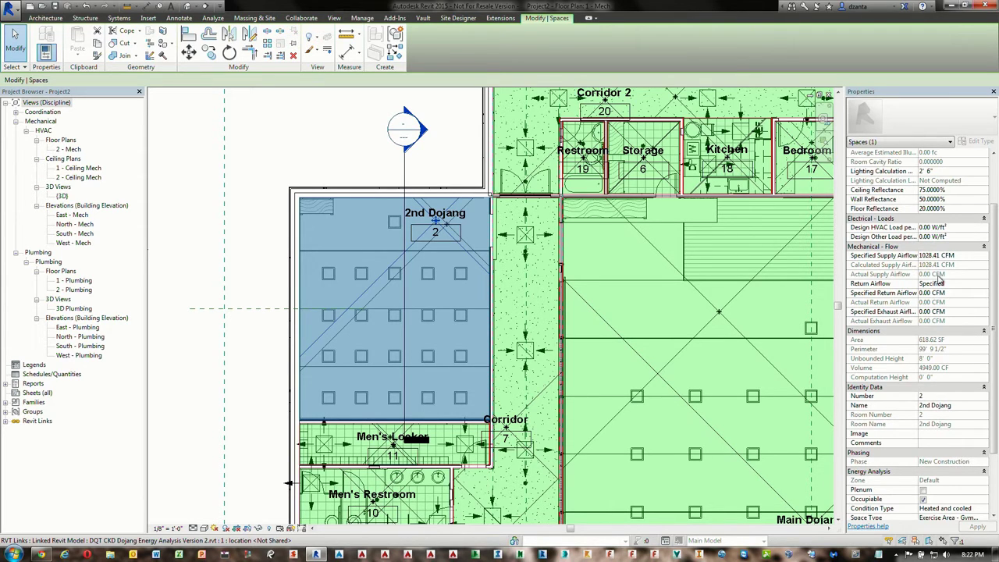
pyautogui.click(336, 149)
# - Place a 24 x 24 Face 12 x 12 Connection supply diffuser in the upper part of the 2nd Dojang
pyautogui.click(119, 17)
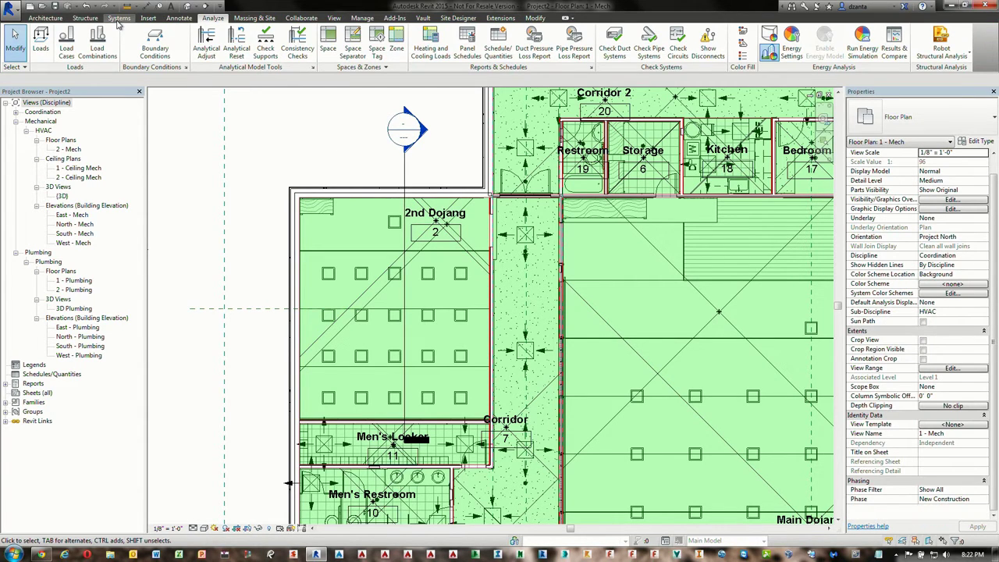
pyautogui.click(207, 45)
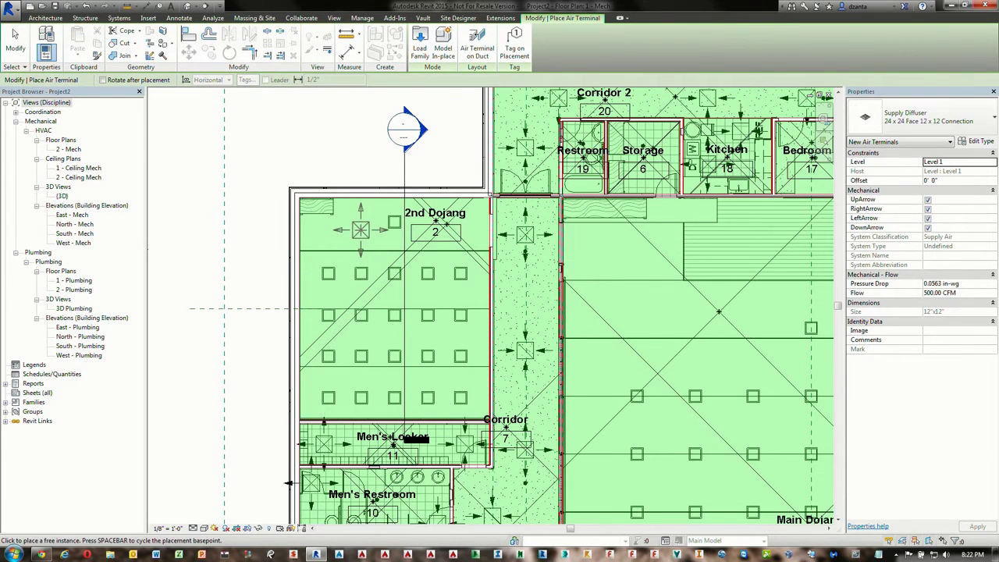
pyautogui.click(360, 229)
pyautogui.click(16, 43)
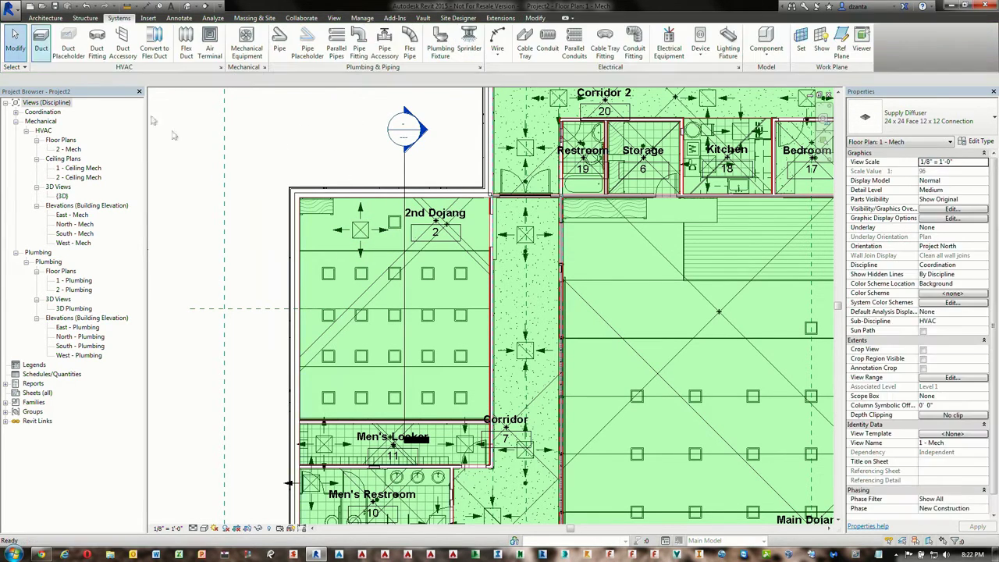
# - Check the new diffuser's flow and compare the 2nd Dojang space's actual supply airflow with its specified supply airflow
pyautogui.click(360, 231)
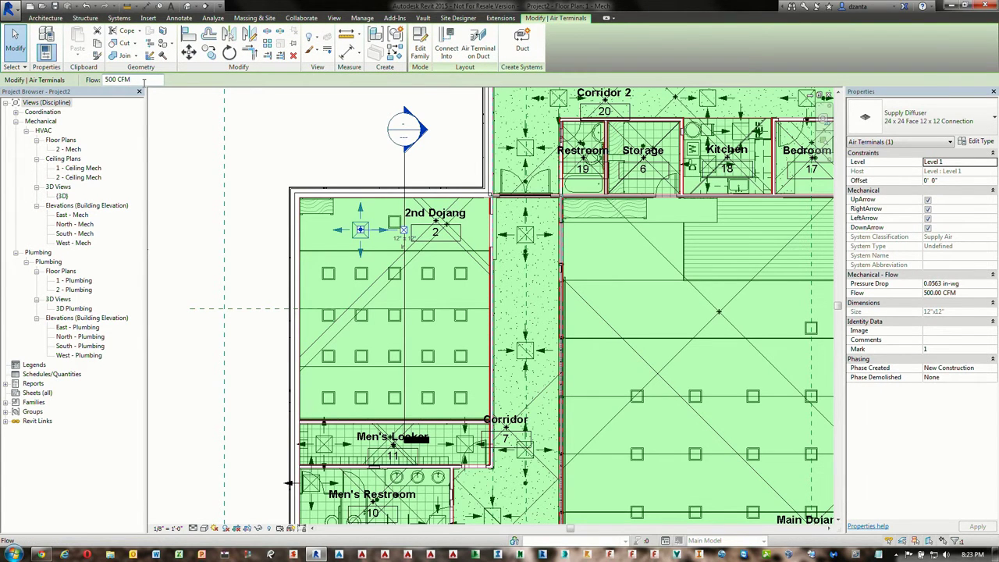
pyautogui.click(341, 125)
pyautogui.press('Escape')
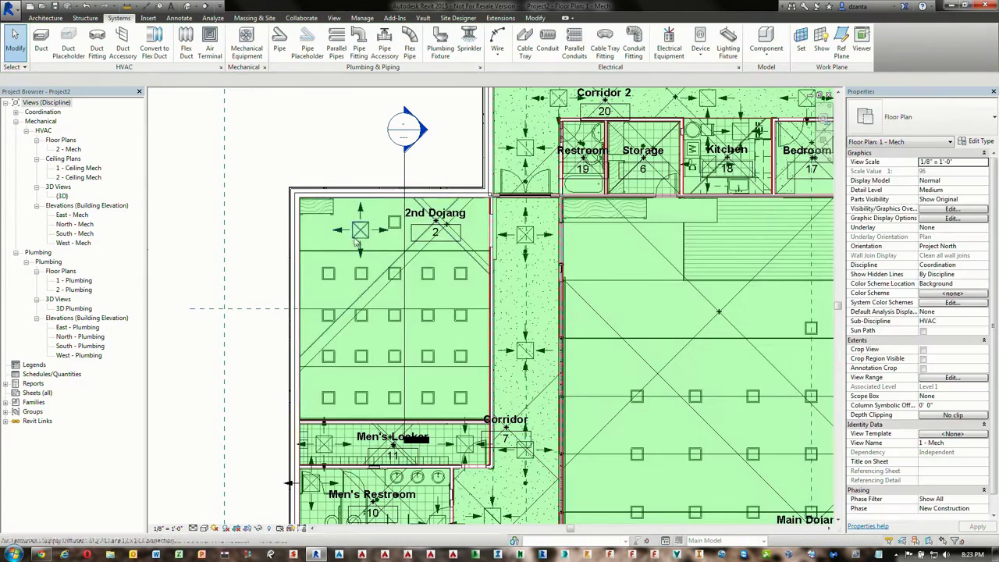
pyautogui.click(357, 244)
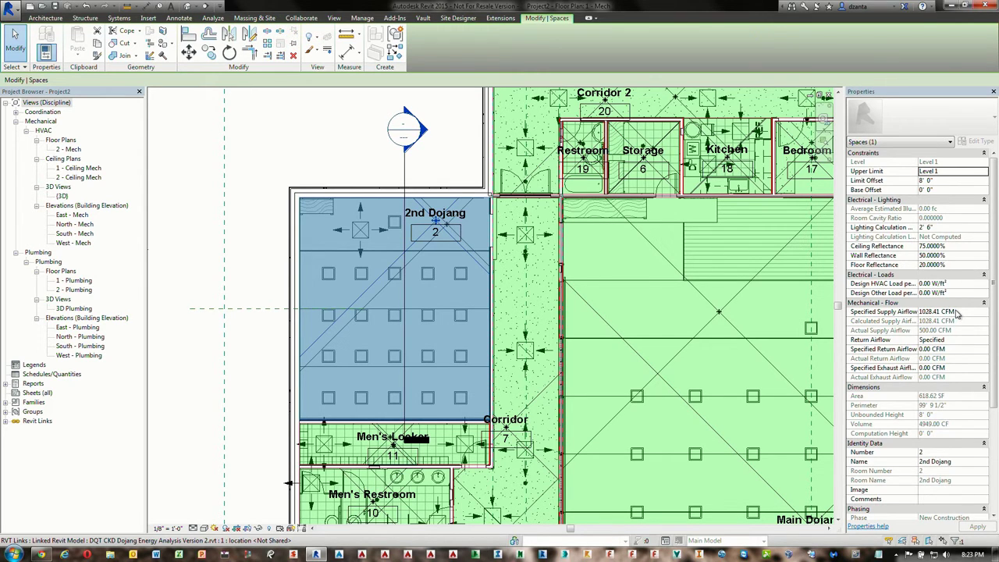
pyautogui.press('Escape')
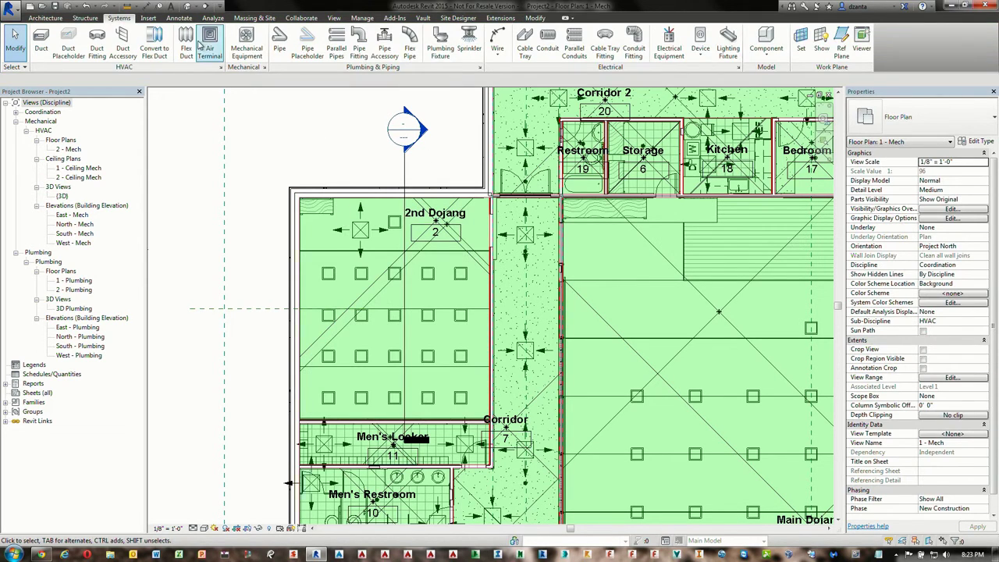
# - Place a second 24 x 24 supply diffuser near the lower-right corner of the 2nd Dojang and end the placement
pyautogui.click(209, 47)
pyautogui.click(444, 380)
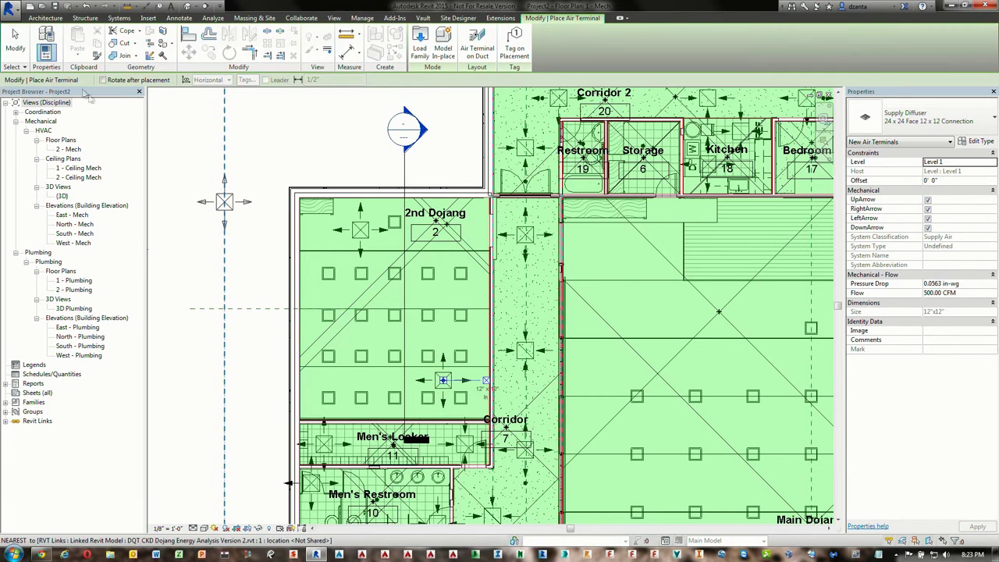
pyautogui.click(15, 43)
# - Set the flow of both 2nd Dojang supply diffusers to 600 CFM
pyautogui.click(359, 245)
pyautogui.keyDown('ctrl'); pyautogui.click(442, 380); pyautogui.keyUp('ctrl')
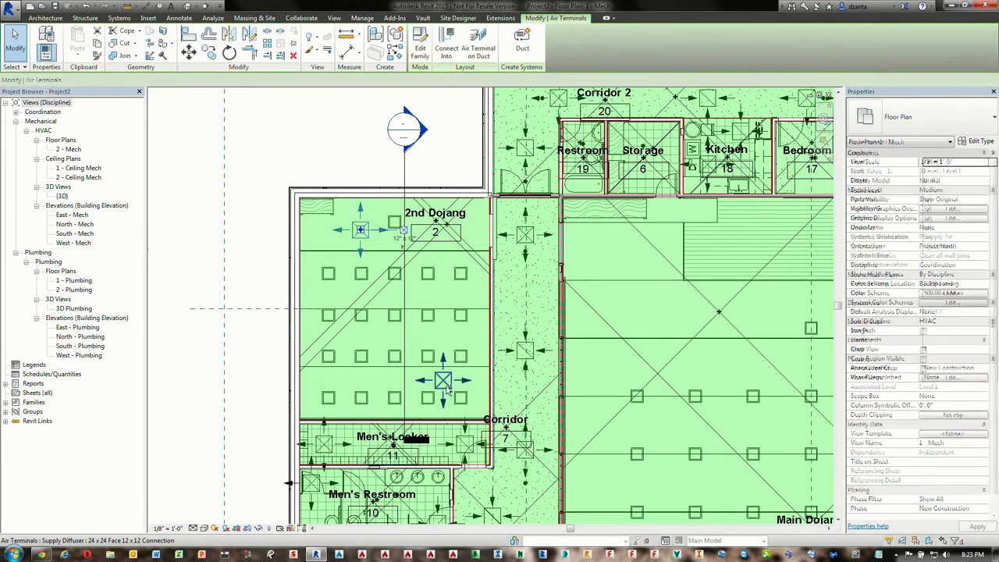
pyautogui.click(123, 81)
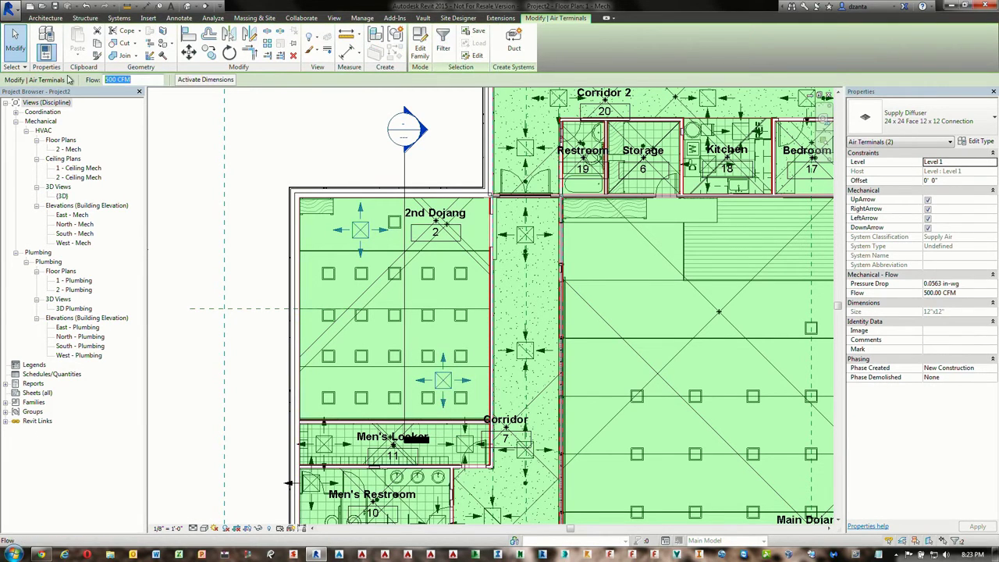
pyautogui.write('600')
pyautogui.click(159, 114)
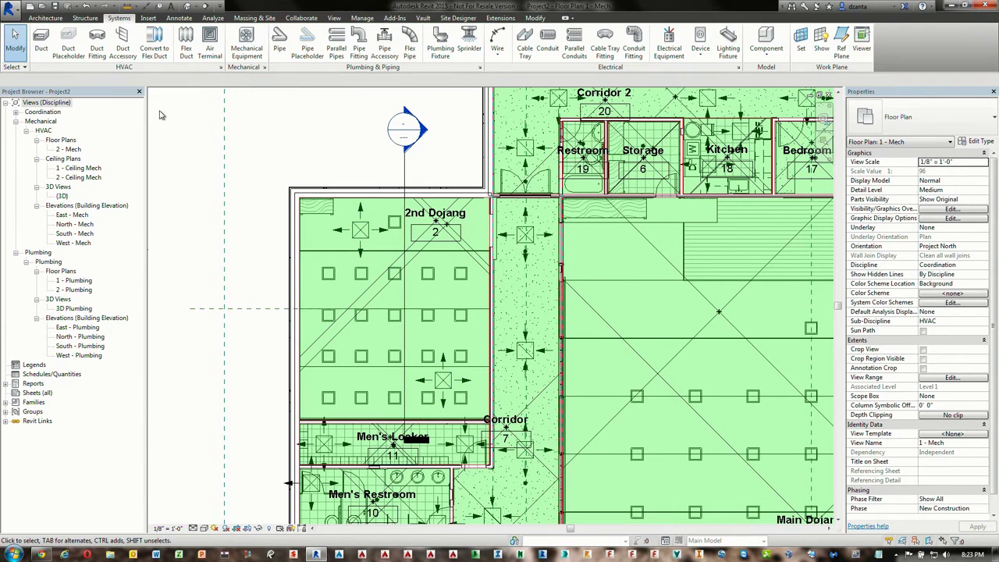
# - Check the 2nd Dojang space's actual supply airflow against the specified value, and close Project2 without saving
pyautogui.click(366, 297)
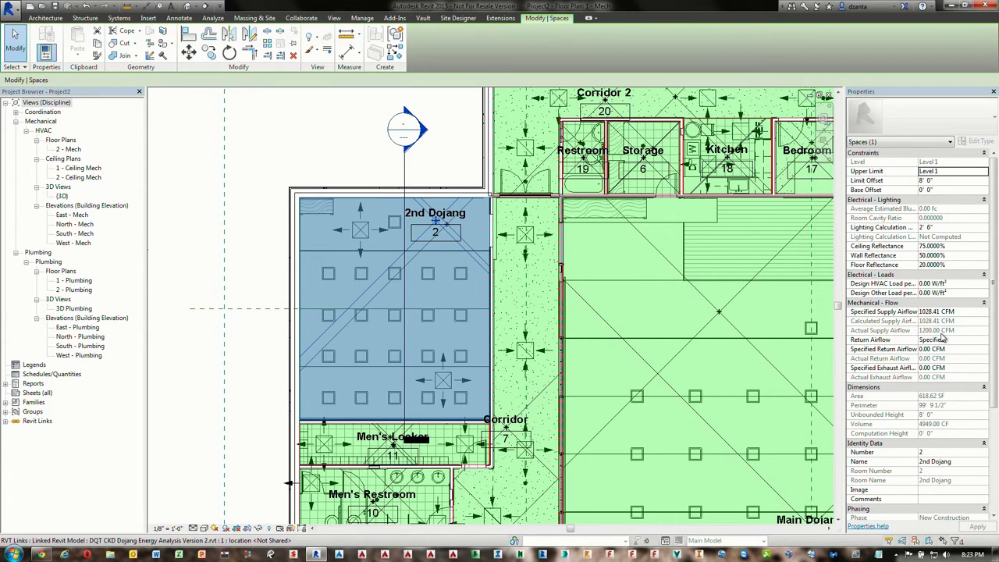
pyautogui.click(334, 157)
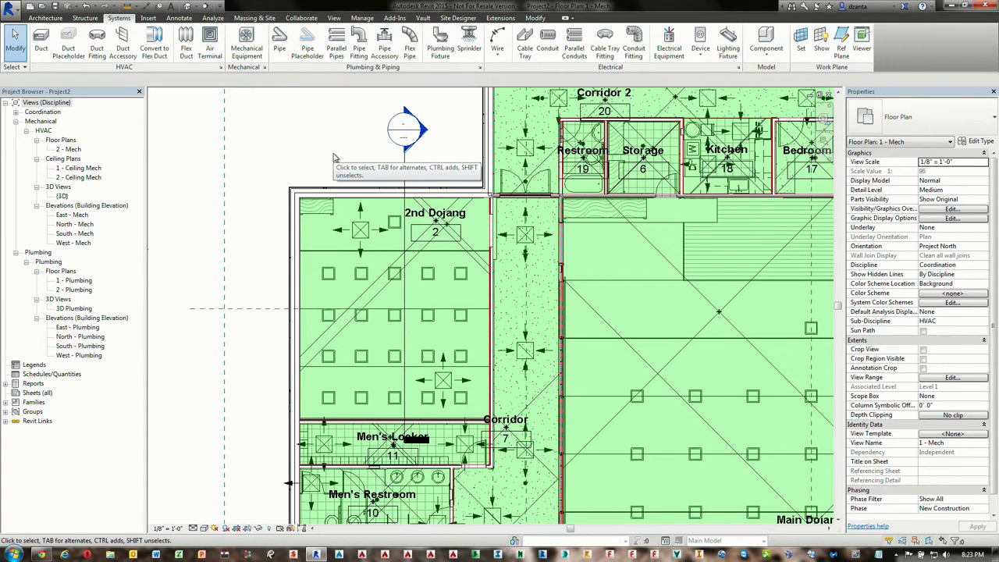
pyautogui.click(826, 95)
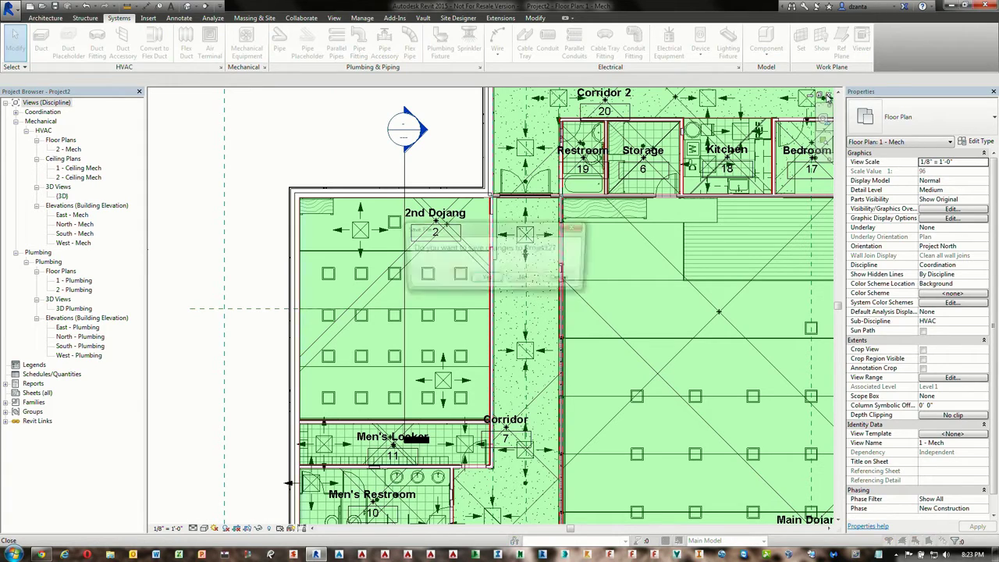
pyautogui.click(525, 278)
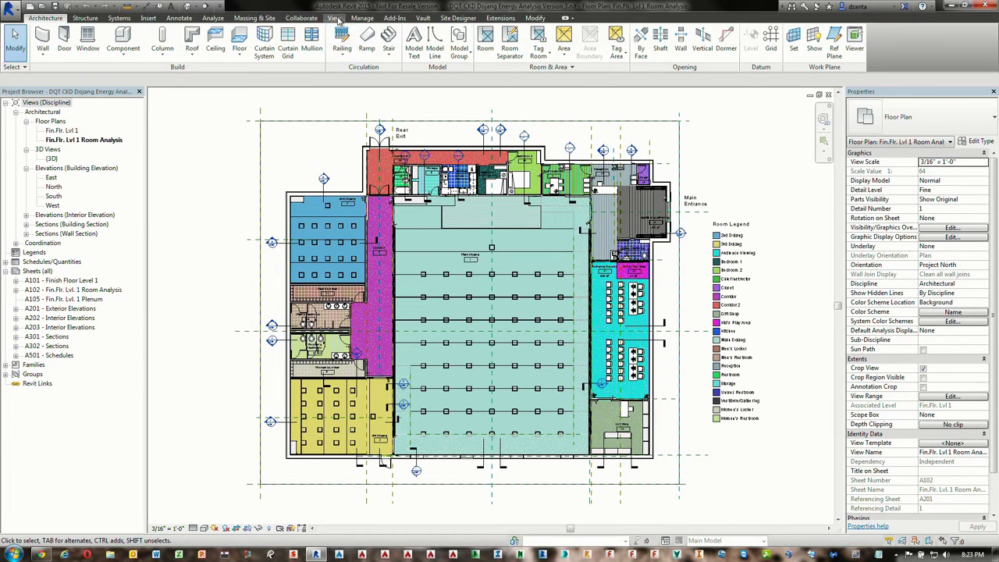
# - Open Heating and Cooling Loads for the architectural model and orbit the preview to inspect the analytical spaces
pyautogui.click(212, 18)
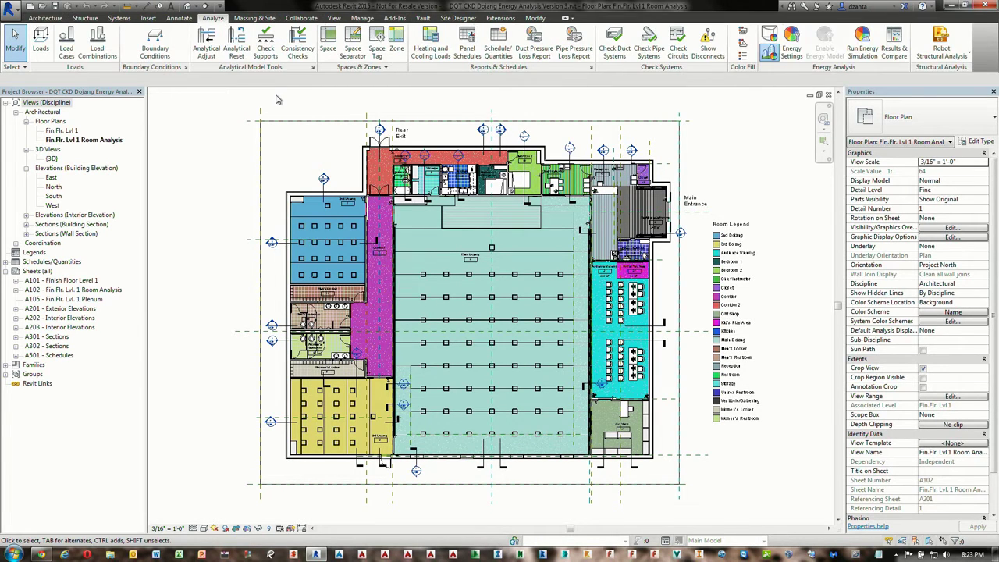
pyautogui.click(435, 61)
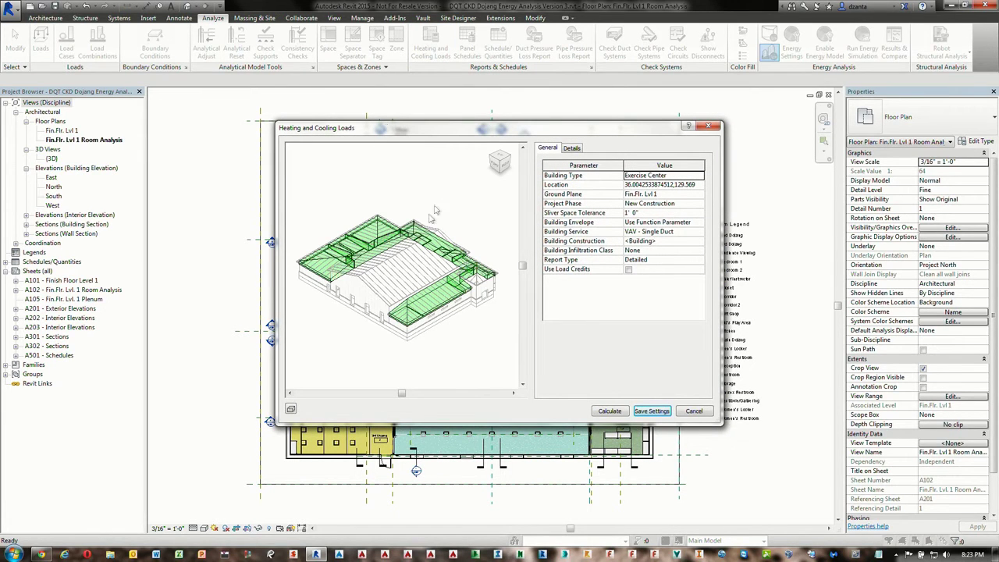
pyautogui.scroll(3, 407, 266)
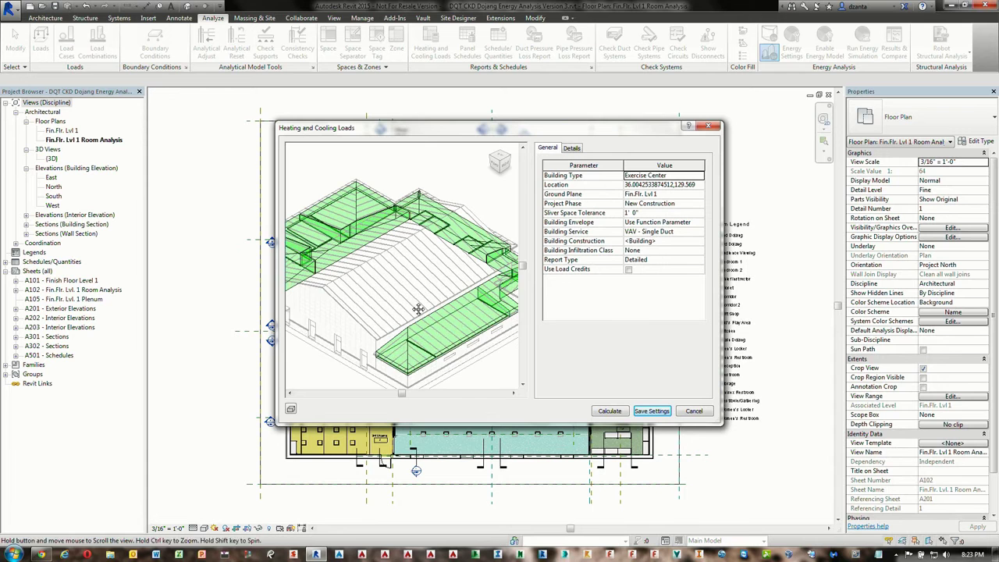
pyautogui.keyDown('shift'); pyautogui.moveTo(413, 306); pyautogui.dragTo(478, 254, button='middle'); pyautogui.keyUp('shift')
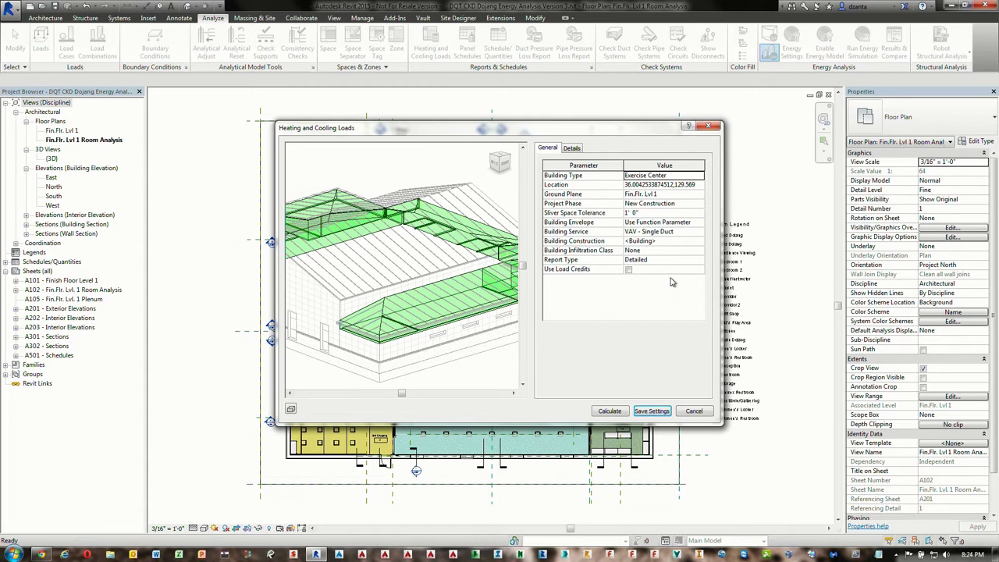
# - Review the Default zone's spaces in the loads details and read the warning for the 1 Main Dojang space
pyautogui.click(575, 148)
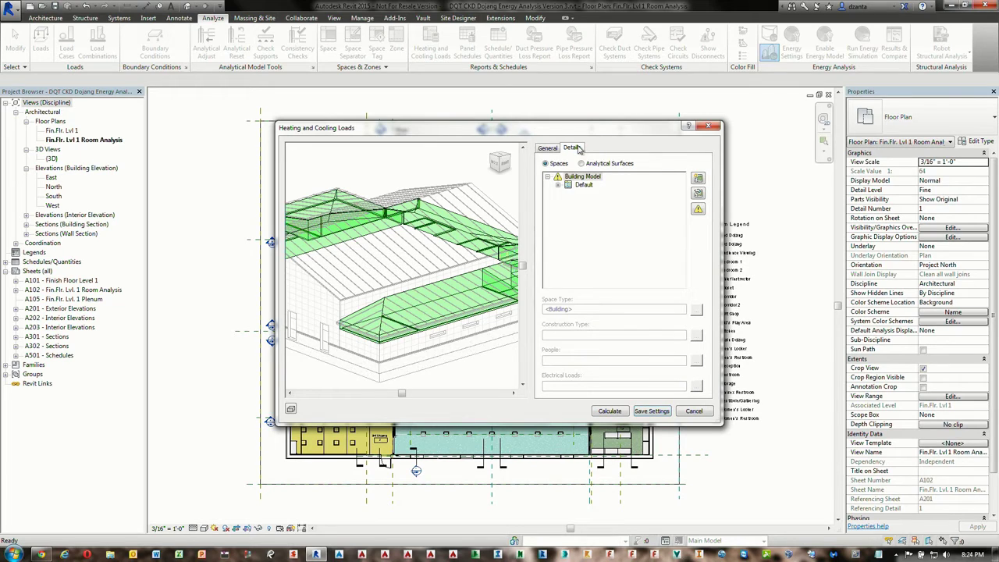
pyautogui.click(558, 185)
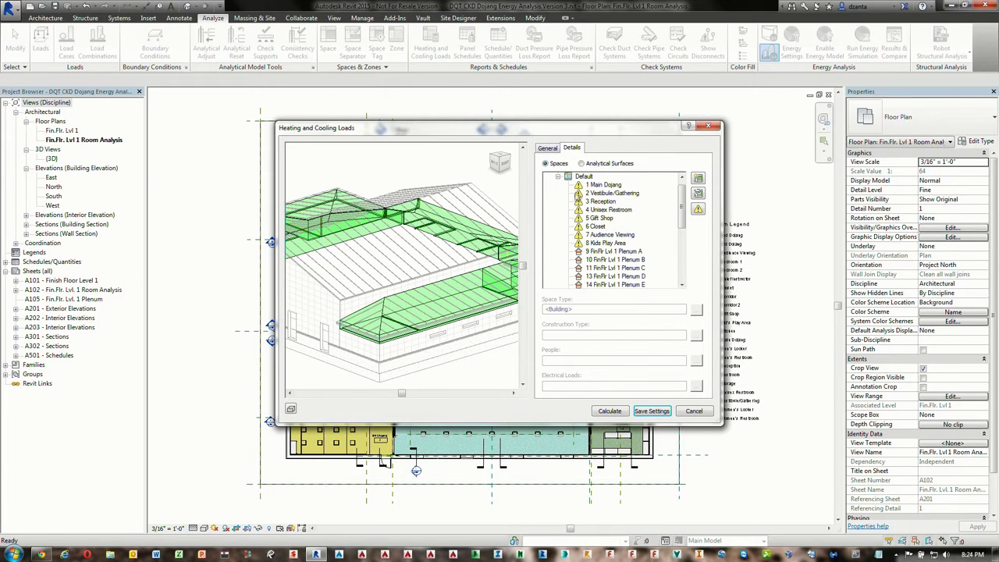
pyautogui.click(596, 187)
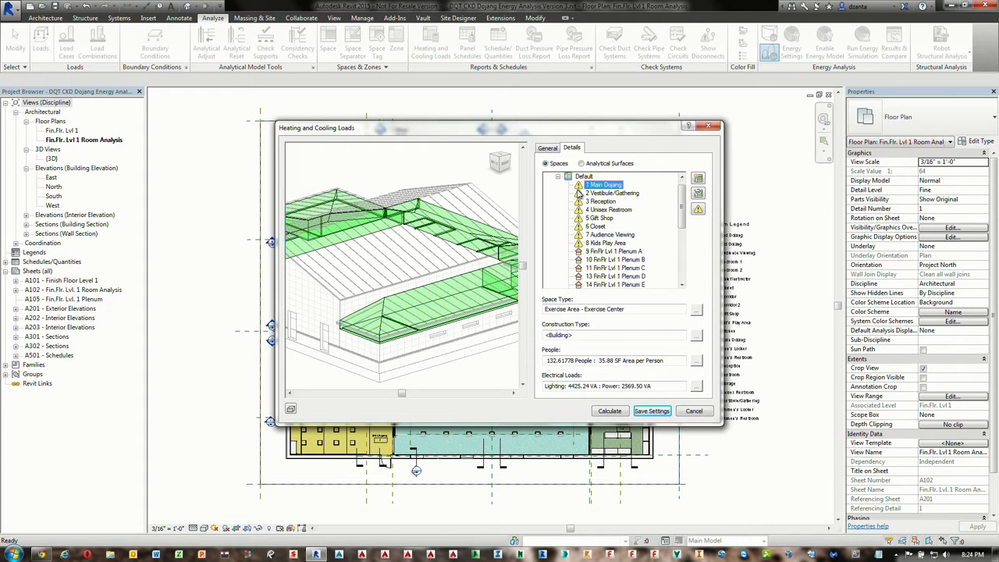
pyautogui.click(698, 211)
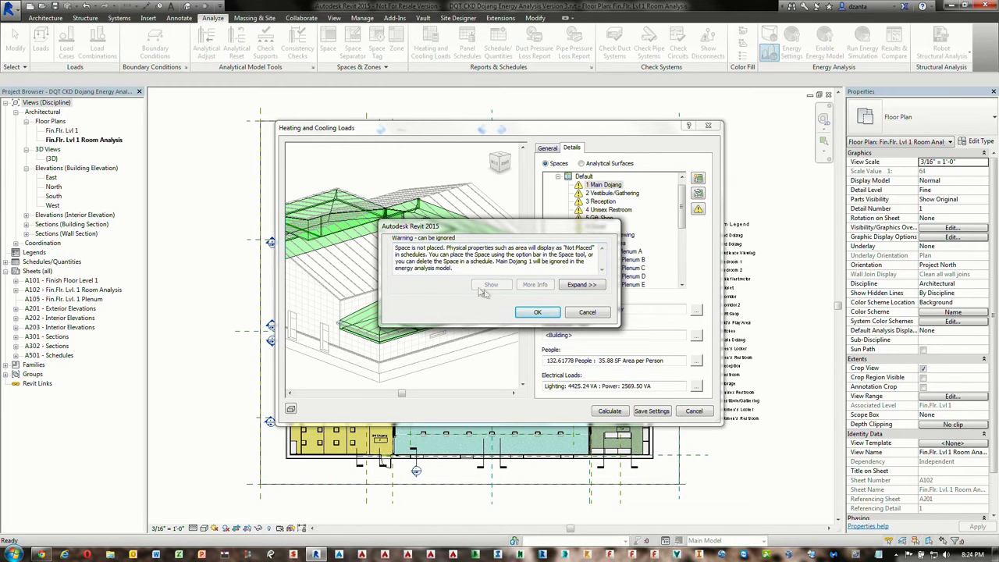
pyautogui.click(578, 313)
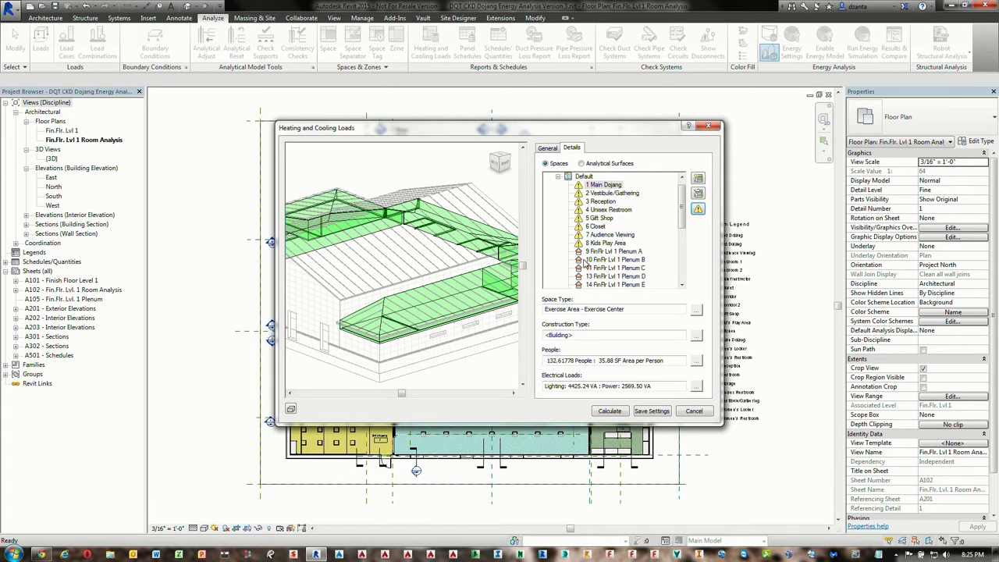
# - Calculate the heating and cooling loads, review the loads report down to its space component tables, and close the report
pyautogui.click(611, 412)
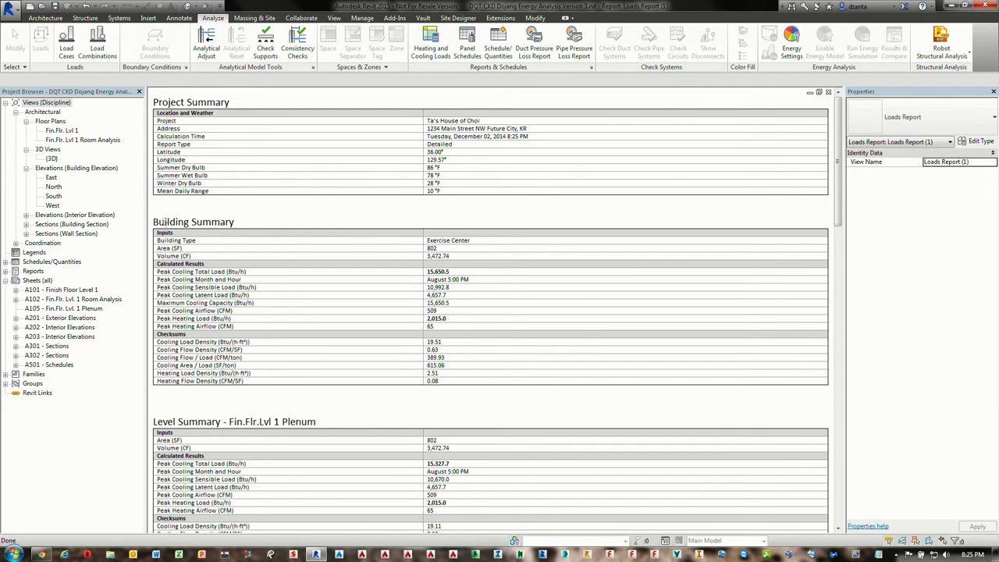
pyautogui.scroll(-5, 222, 314)
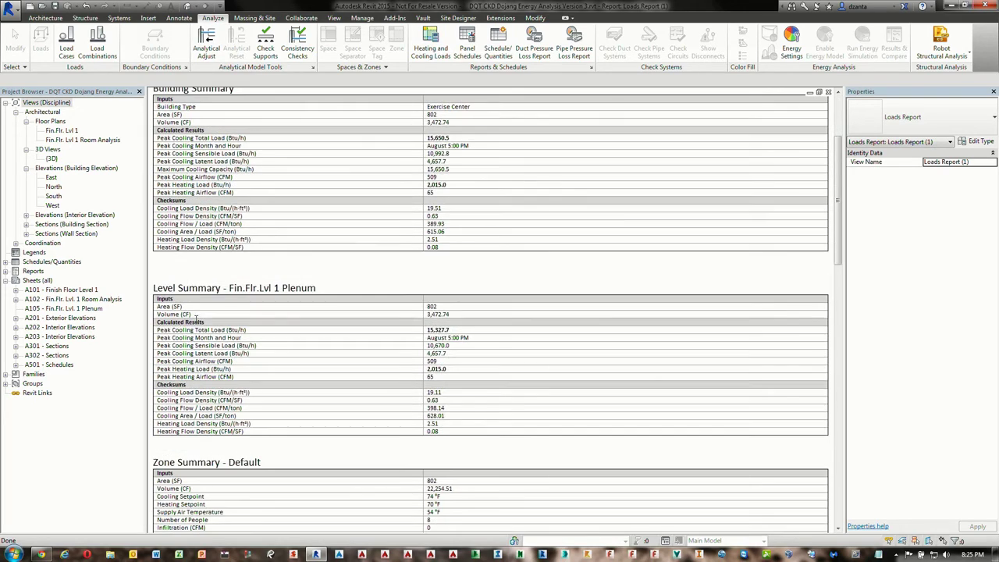
pyautogui.scroll(-2, 199, 391)
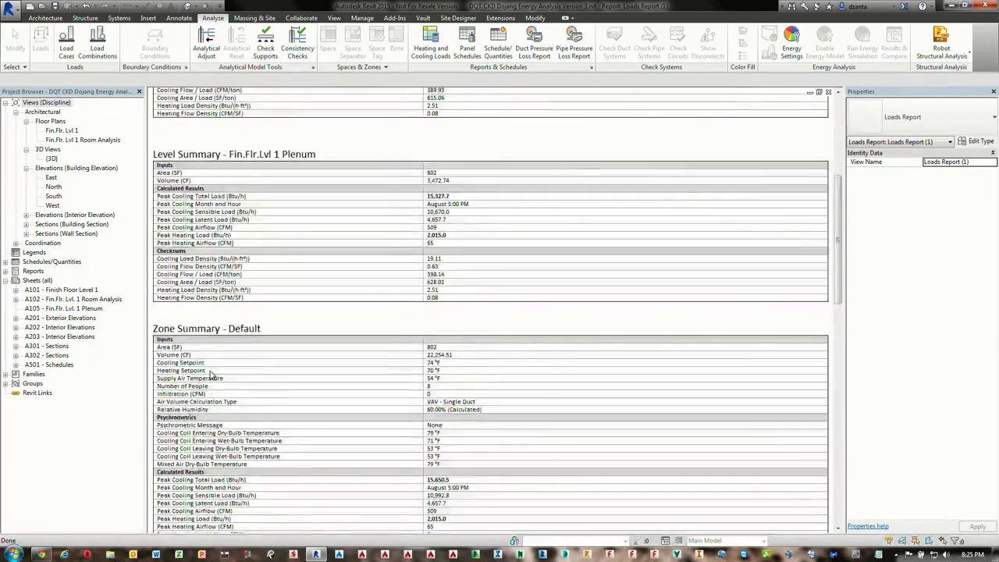
pyautogui.scroll(-5, 210, 368)
pyautogui.scroll(-15, 209, 368)
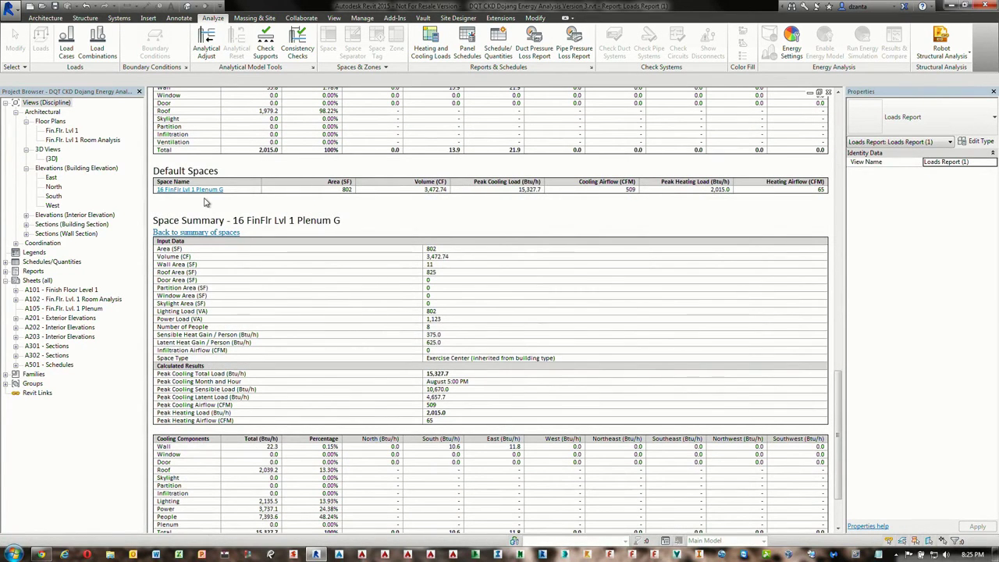
pyautogui.scroll(-3, 209, 205)
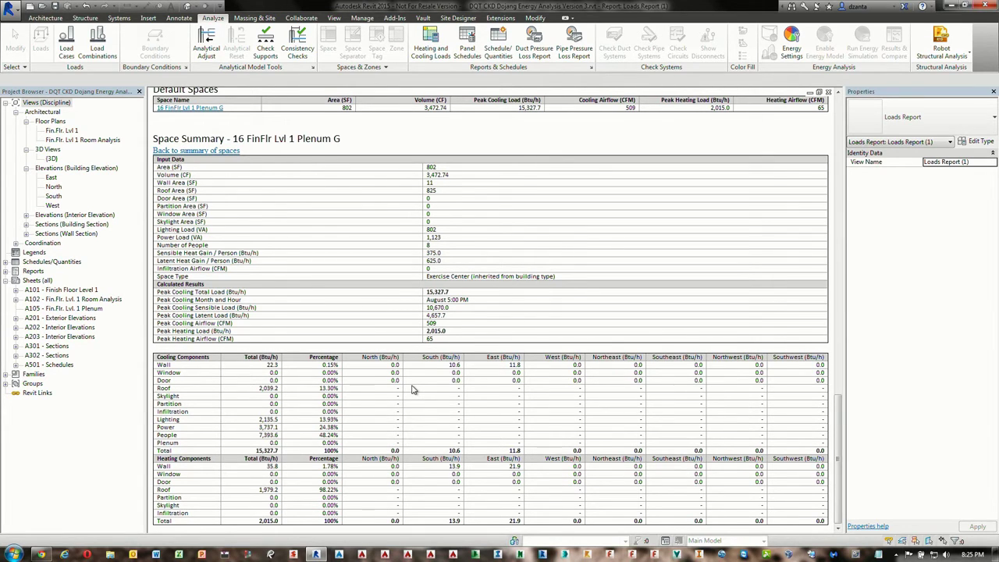
pyautogui.click(828, 92)
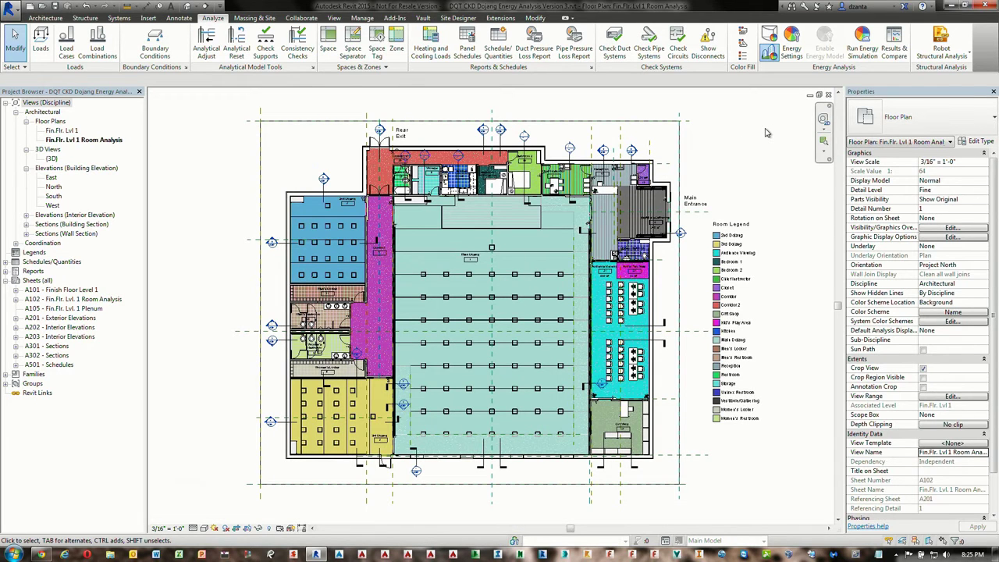
# - Show the System Browser and expand the Default zone to inspect its spaces, including 30 Corridor A and 14 Fin.Flr. Lvl 1 Plenum E
pyautogui.click(336, 18)
pyautogui.click(904, 45)
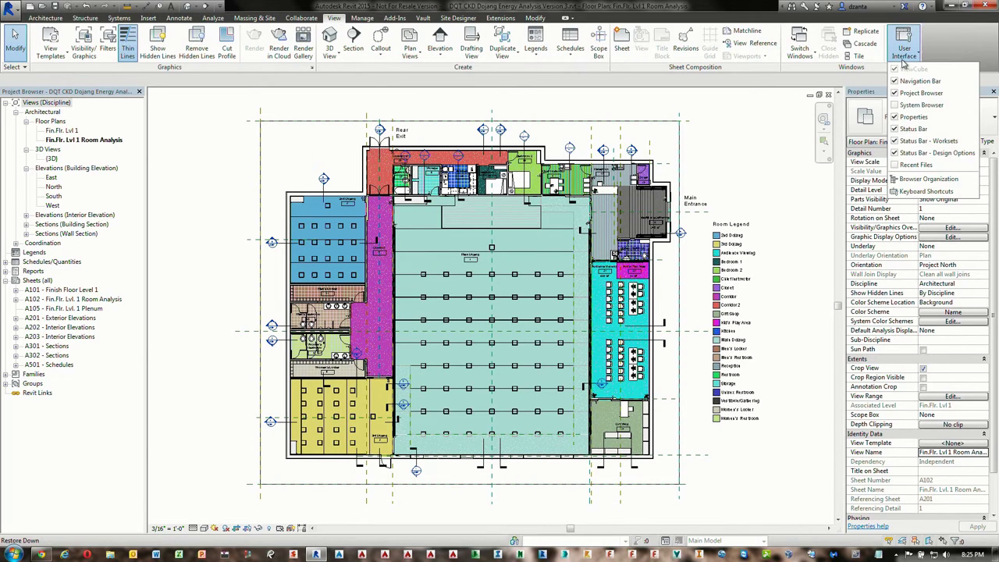
pyautogui.click(906, 104)
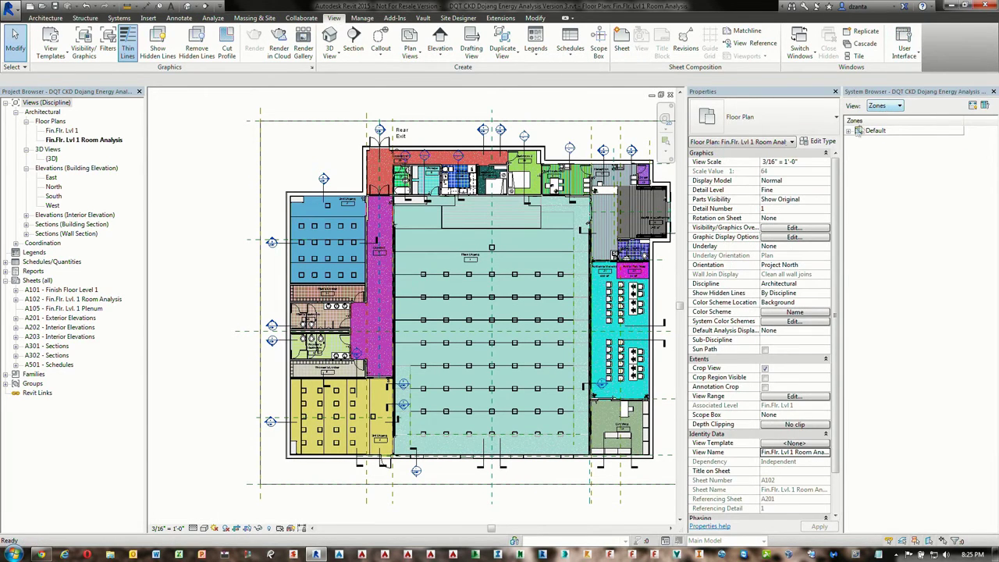
pyautogui.click(850, 131)
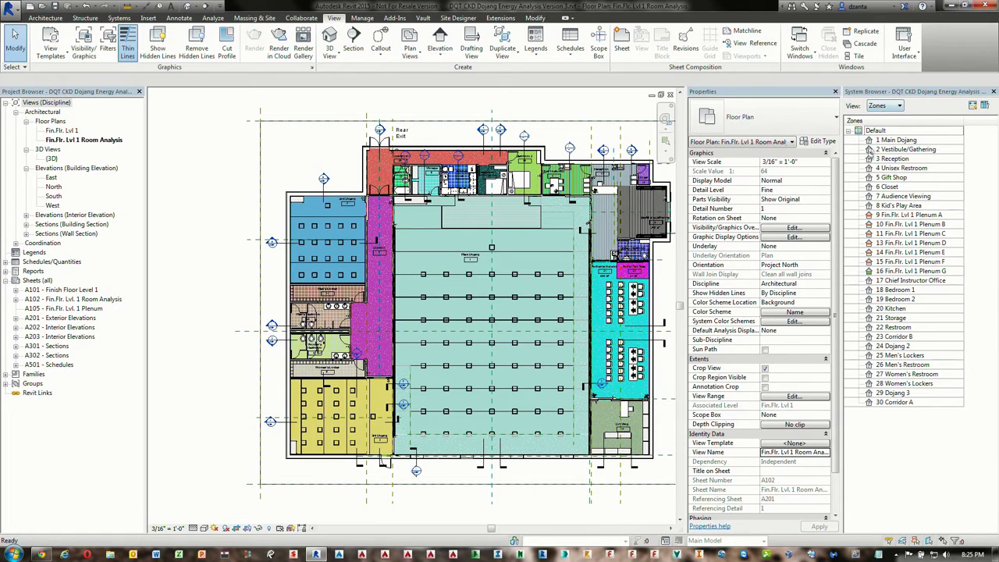
pyautogui.click(879, 402)
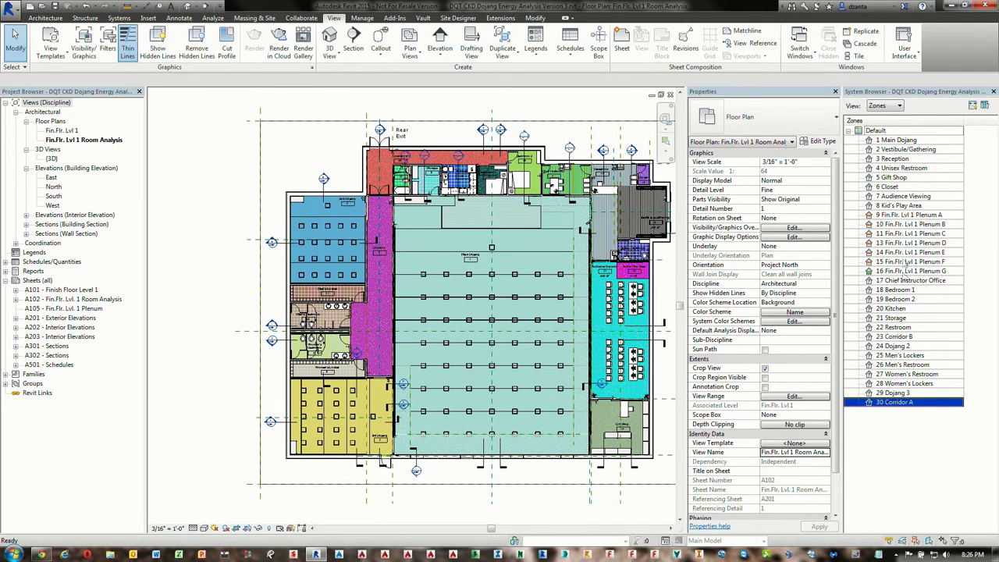
pyautogui.click(906, 254)
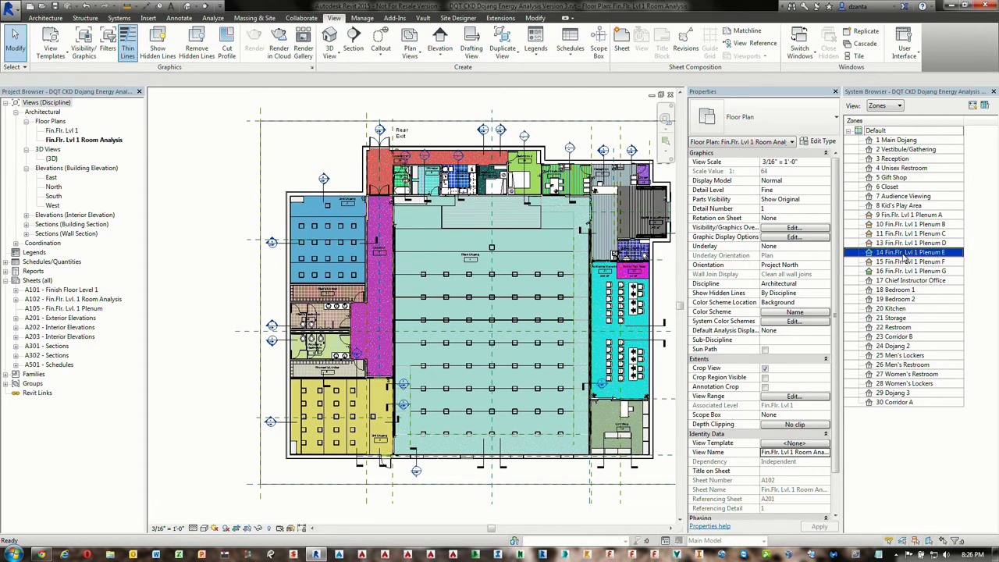
# - Show the 14 Fin.Flr. Lvl 1 Plenum E space in a view, allowing the search through closed views
pyautogui.rightClick(914, 256)
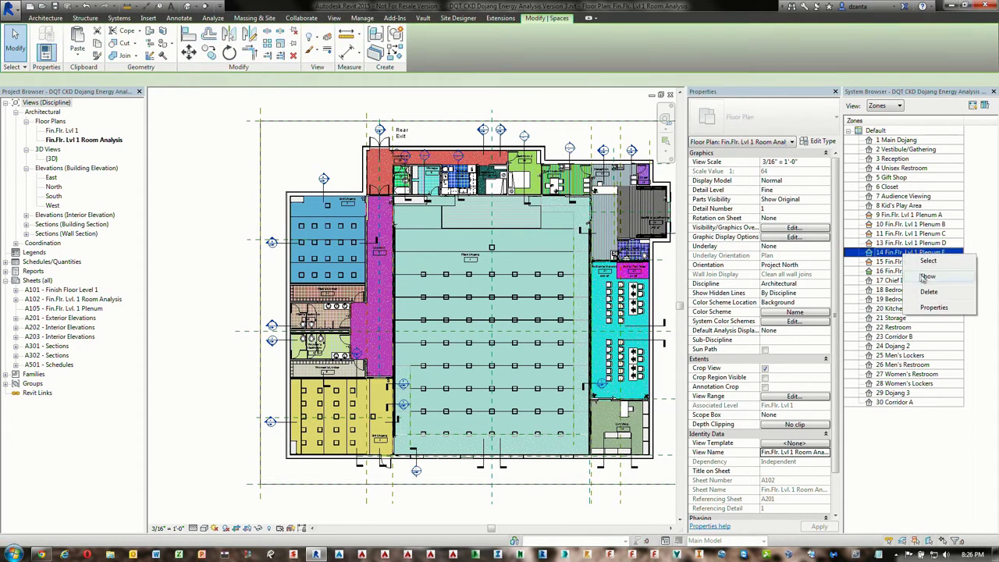
pyautogui.click(927, 277)
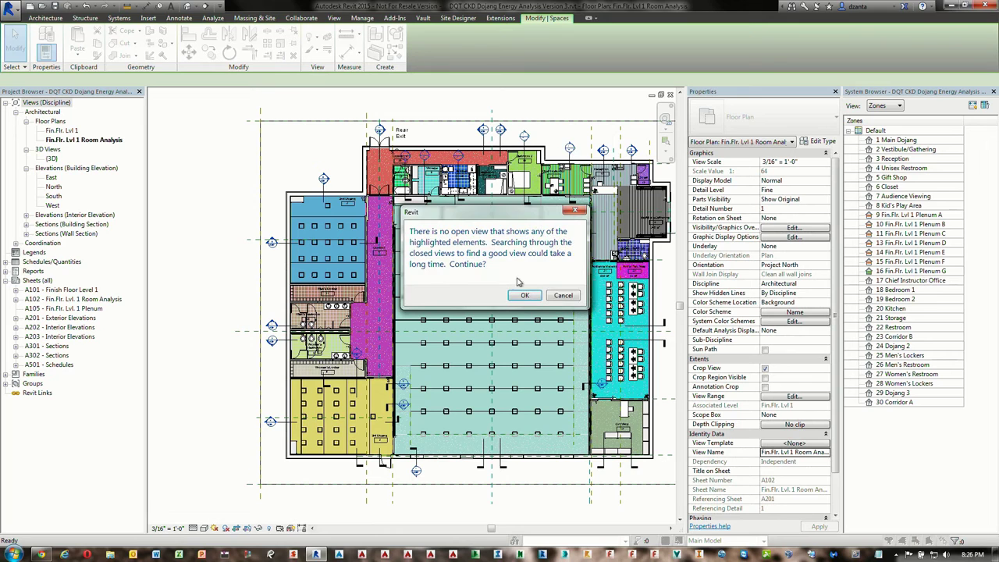
pyautogui.click(525, 296)
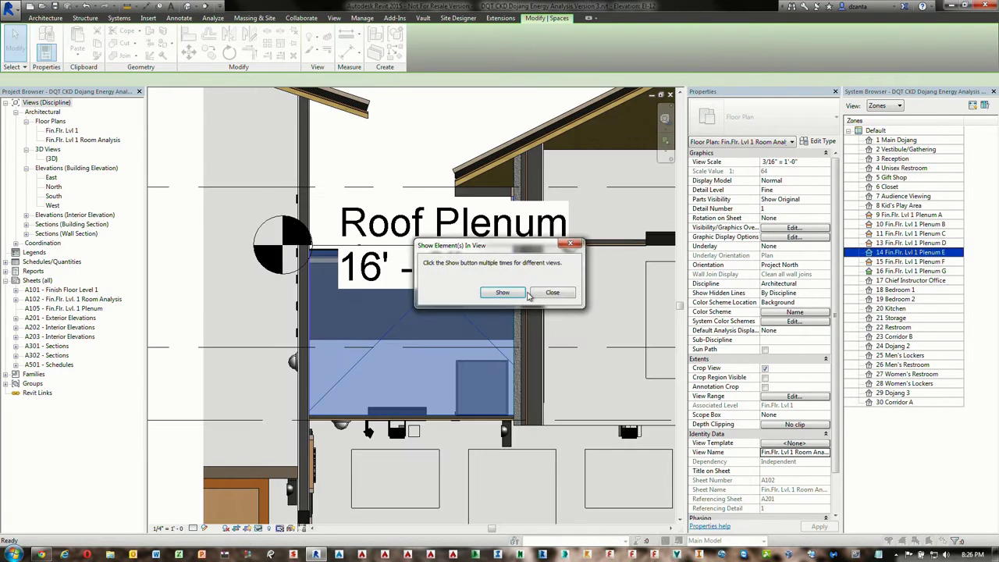
pyautogui.click(552, 293)
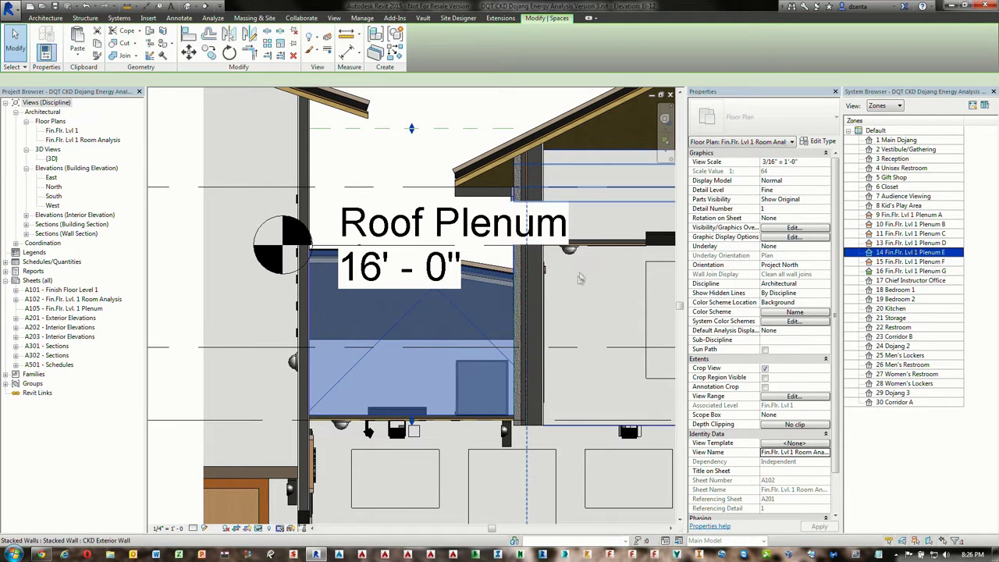
# - Close the System Browser, examine the plenum and roof areas in the EI-12 interior elevation, and close that view
pyautogui.click(993, 91)
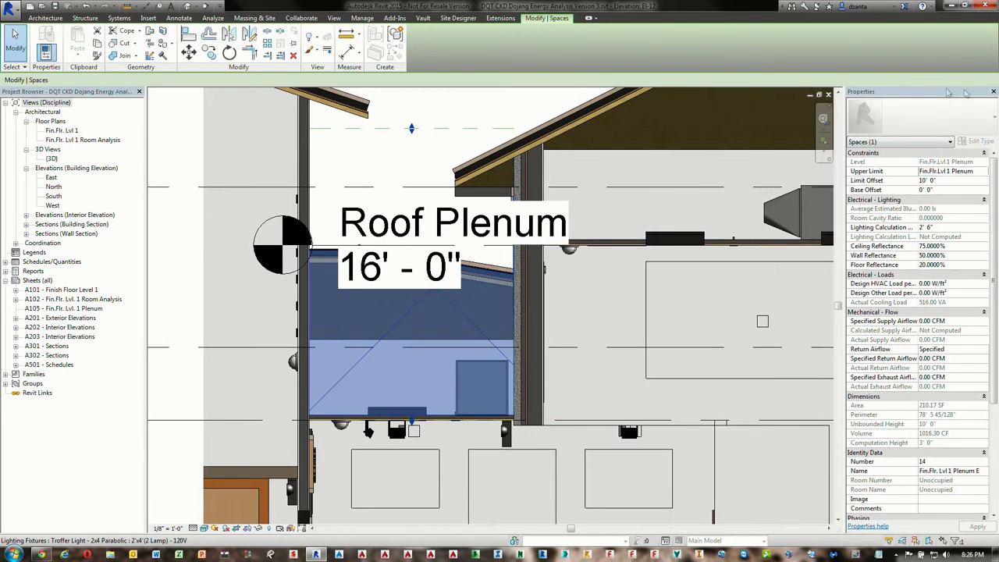
pyautogui.press('Escape')
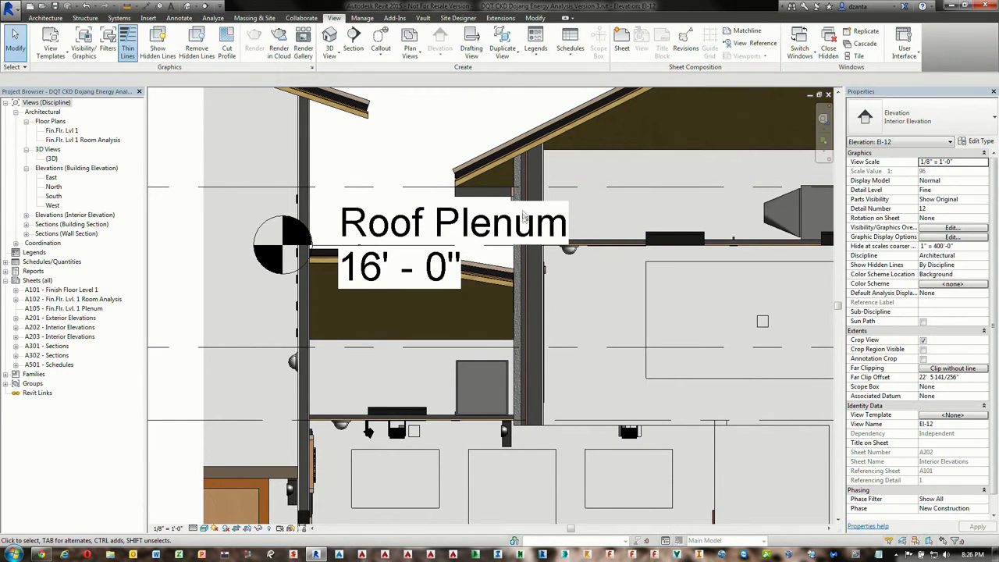
pyautogui.scroll(-3, 524, 217)
pyautogui.moveTo(545, 295); pyautogui.dragTo(532, 327, button='middle')
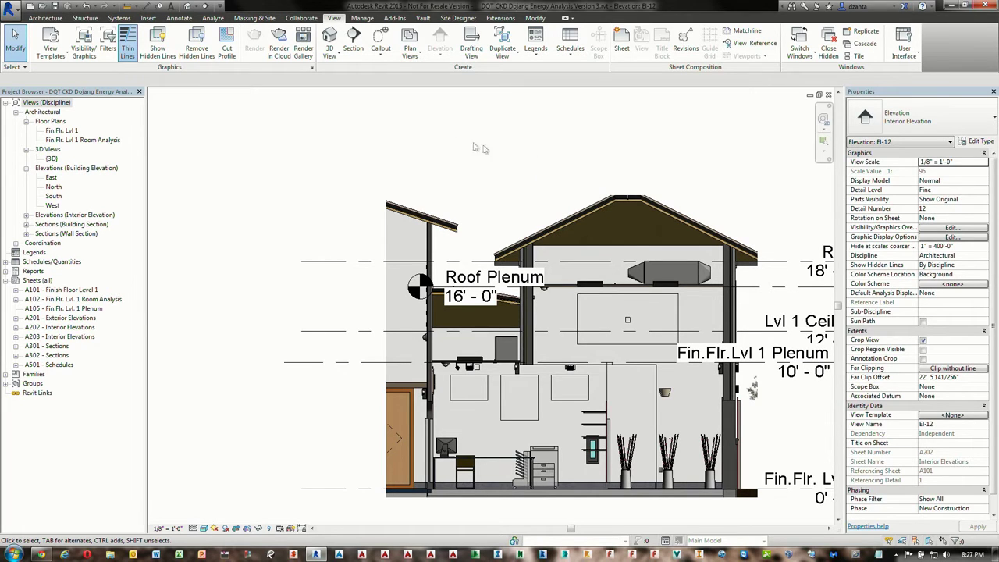
pyautogui.click(828, 94)
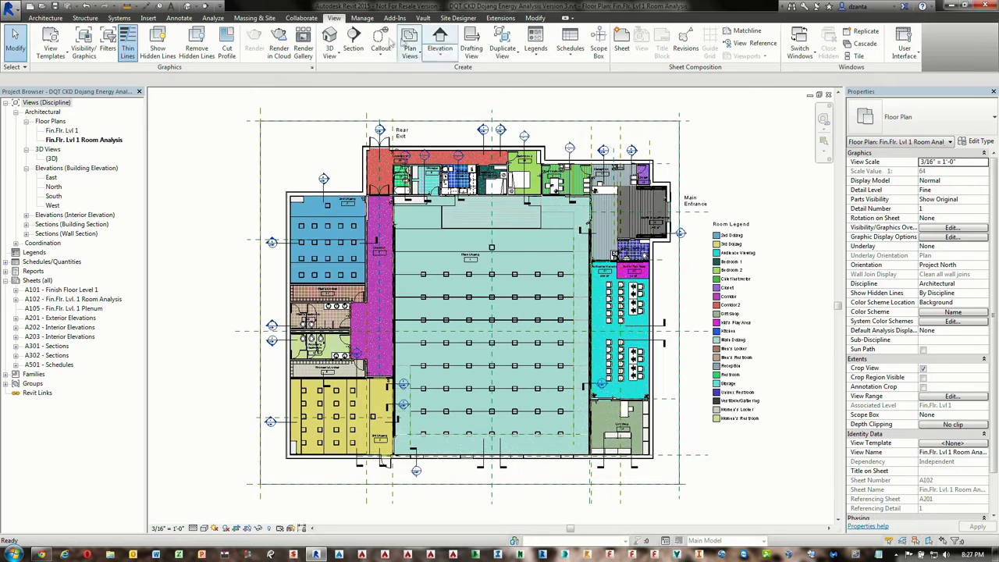
# - Start an energy simulation, create the energy analytical model for it, and cancel the simulation run settings
pyautogui.click(213, 17)
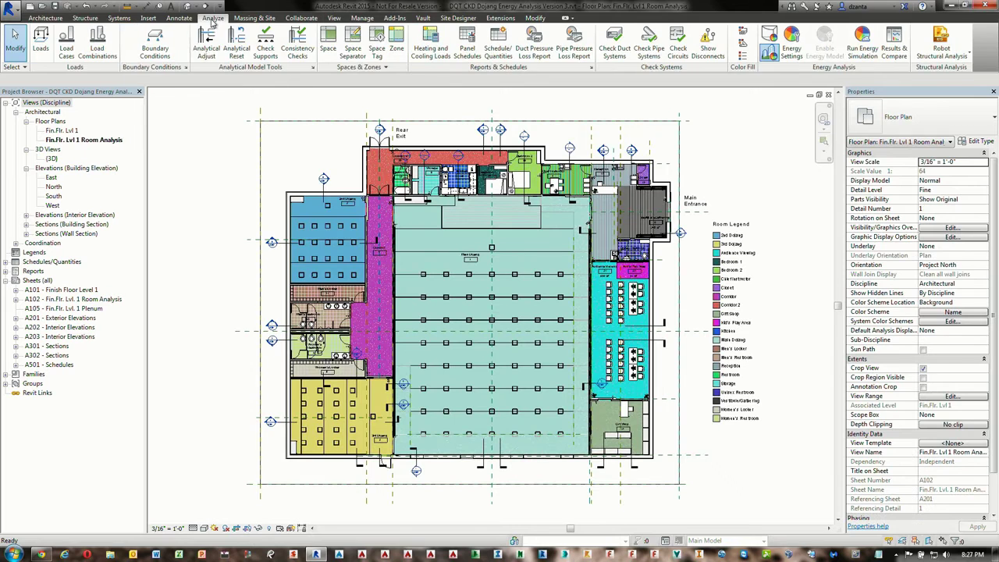
pyautogui.click(862, 51)
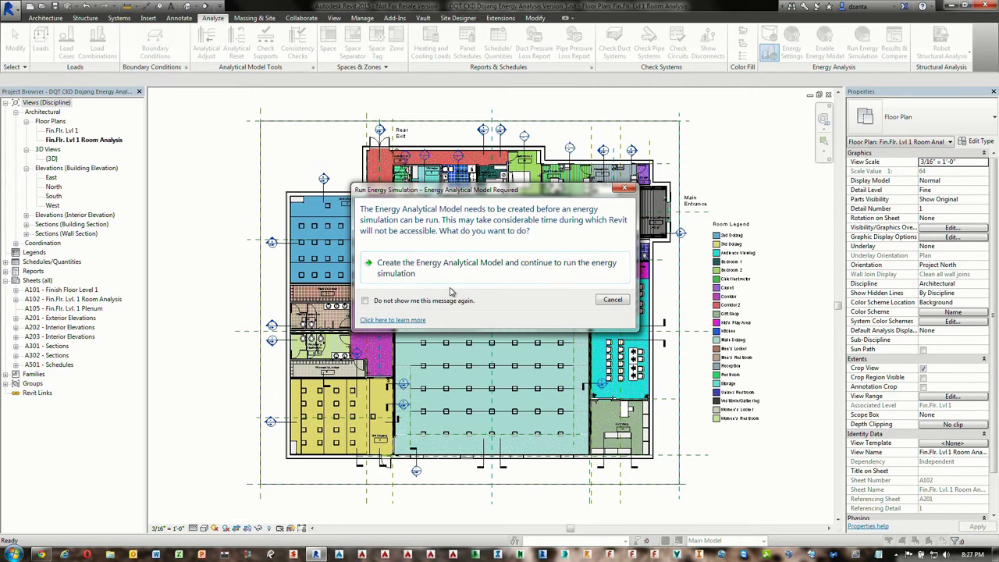
pyautogui.click(487, 276)
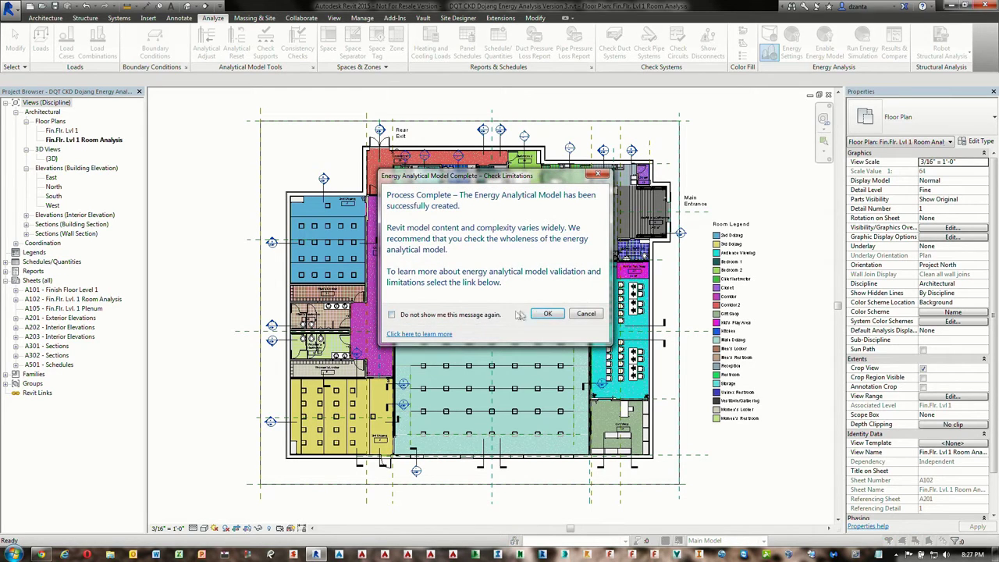
pyautogui.click(548, 313)
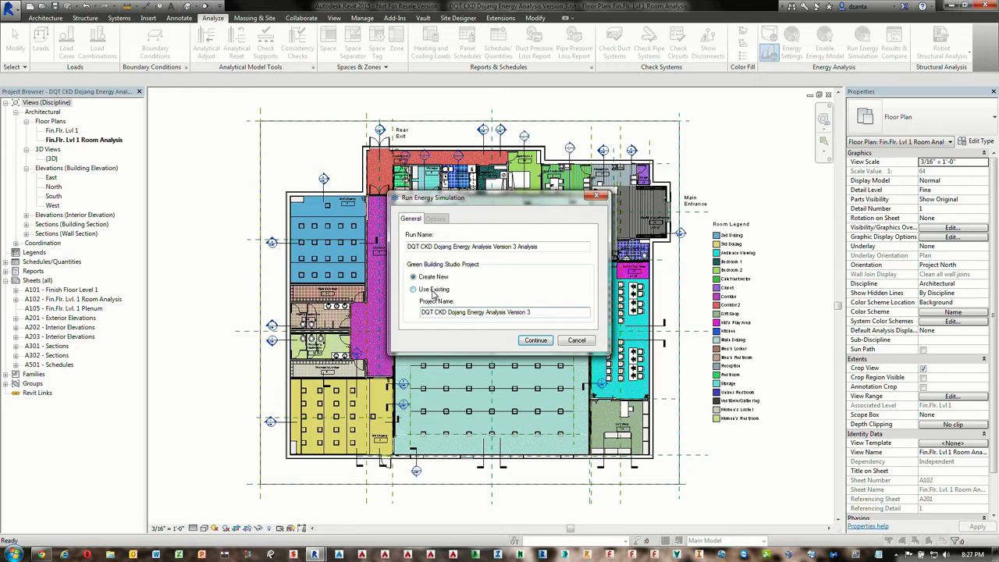
pyautogui.click(579, 341)
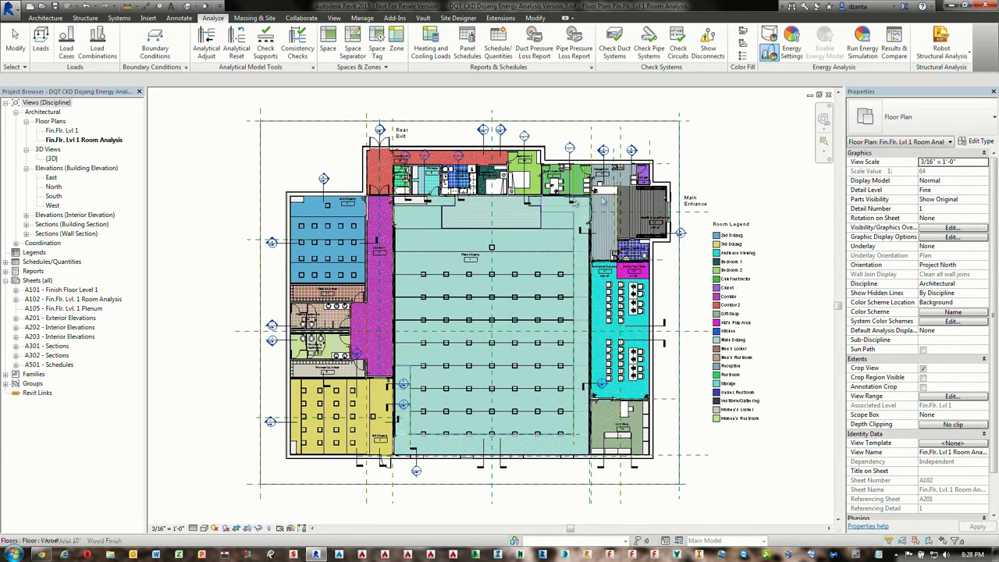
# - Open the energy results comparison and examine the enlarged floor plan image in the DQT CKD Dojang Energy Analysis Test 1 results
pyautogui.click(894, 47)
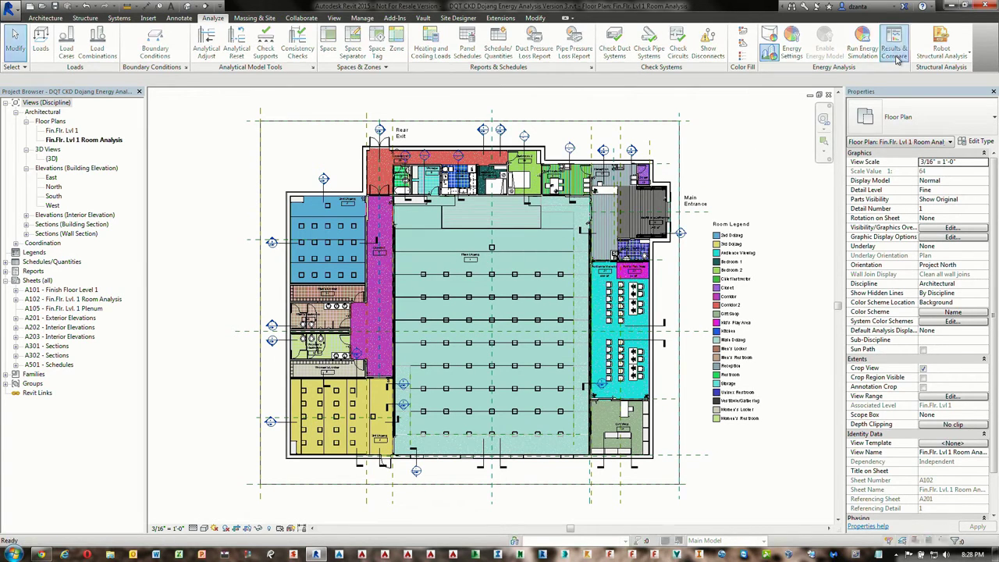
pyautogui.click(82, 43)
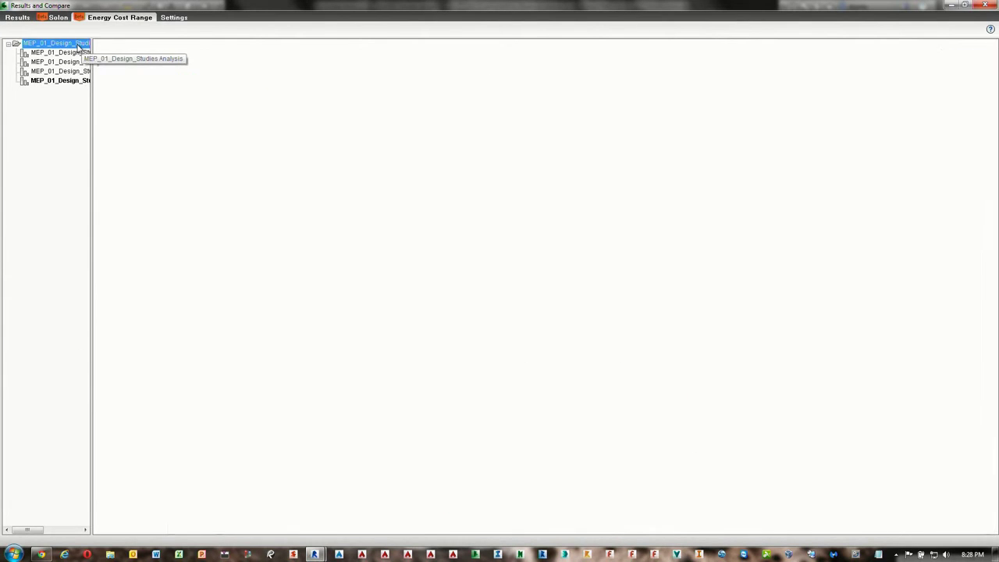
pyautogui.click(24, 18)
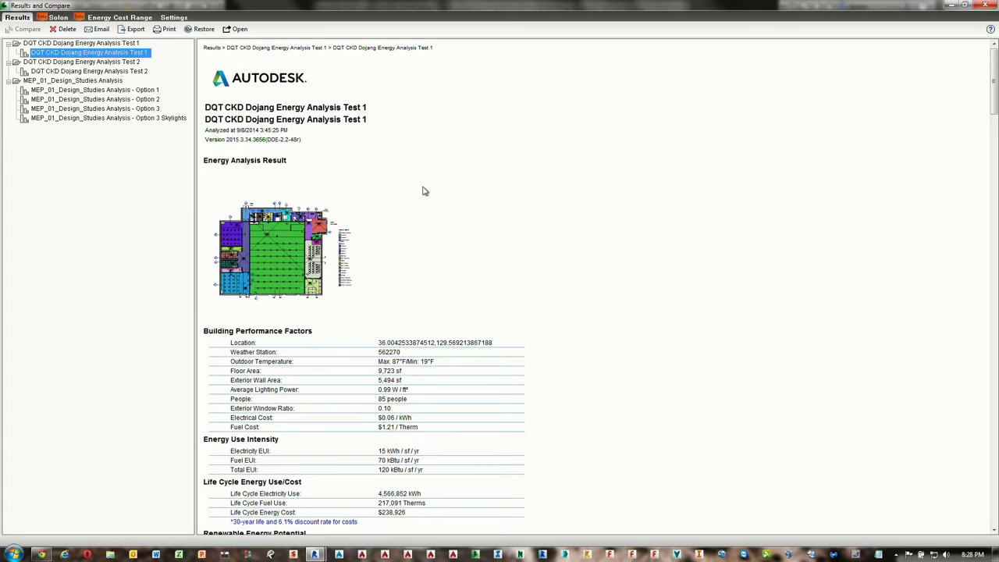
pyautogui.click(270, 264)
pyautogui.scroll(-1, 506, 281)
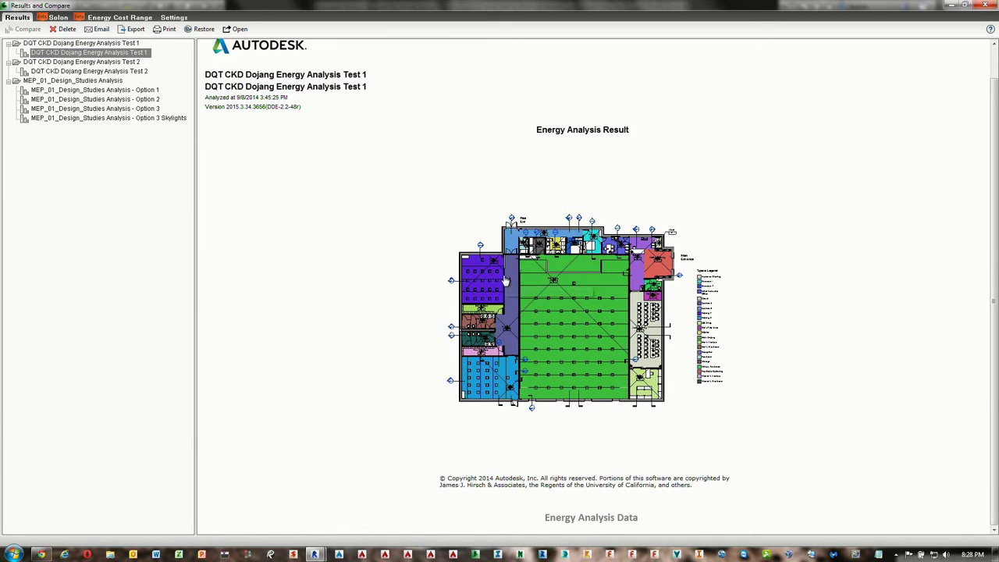
# - Return to the full Test 1 report and review its performance factors, life cycle costs, carbon emissions and energy use charts
pyautogui.click(51, 52)
pyautogui.scroll(-3, 443, 256)
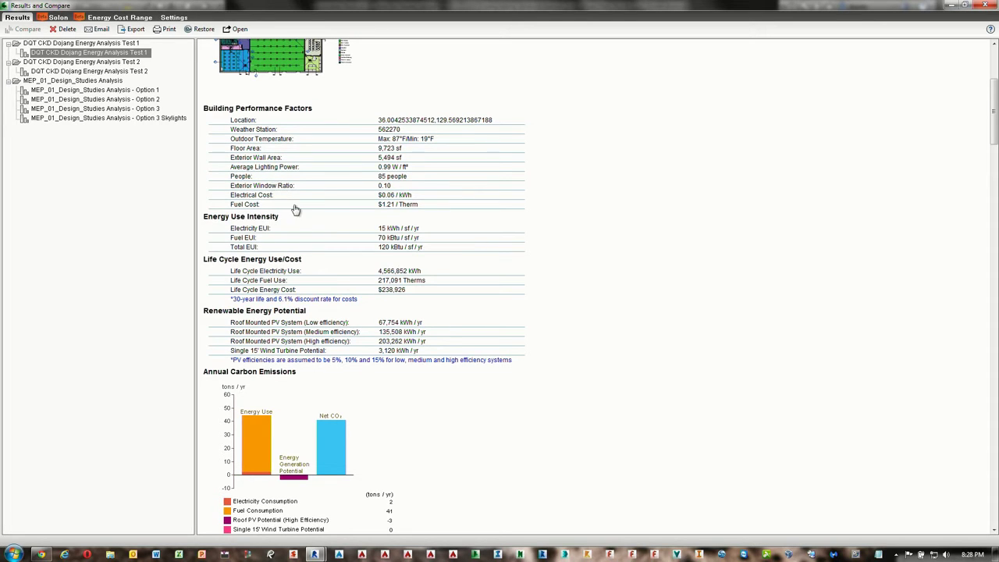
pyautogui.scroll(-4, 307, 234)
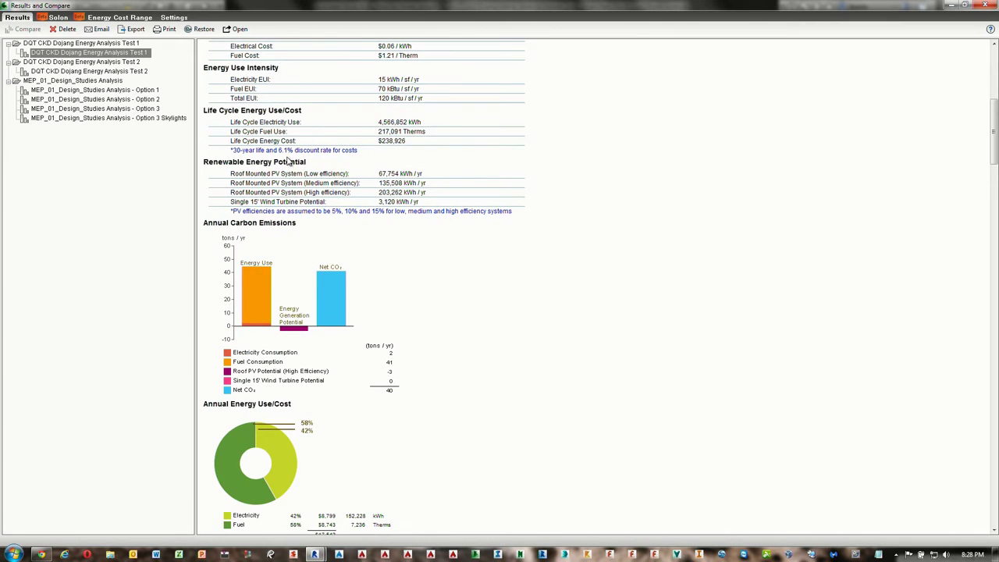
pyautogui.scroll(-4, 296, 215)
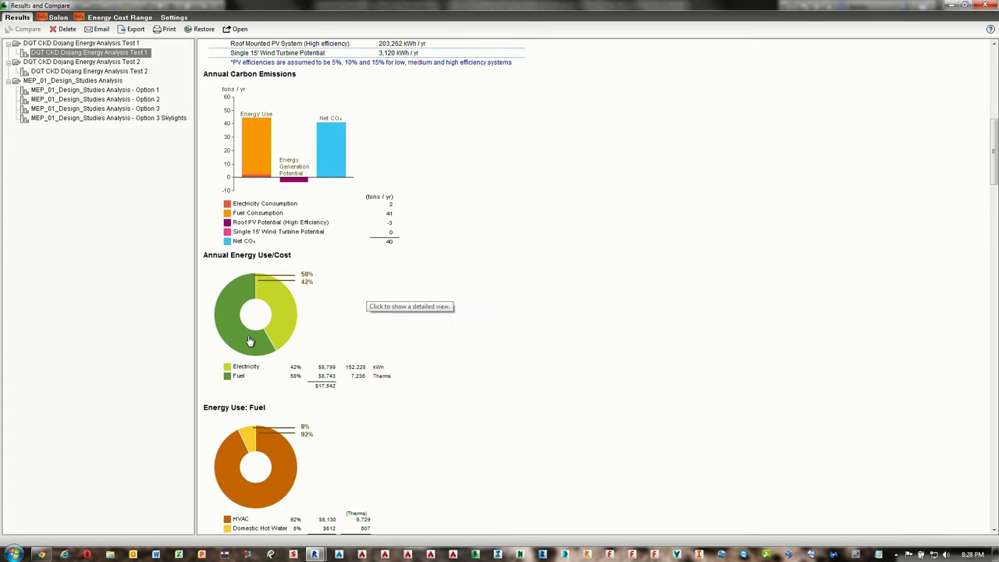
pyautogui.scroll(-2, 364, 372)
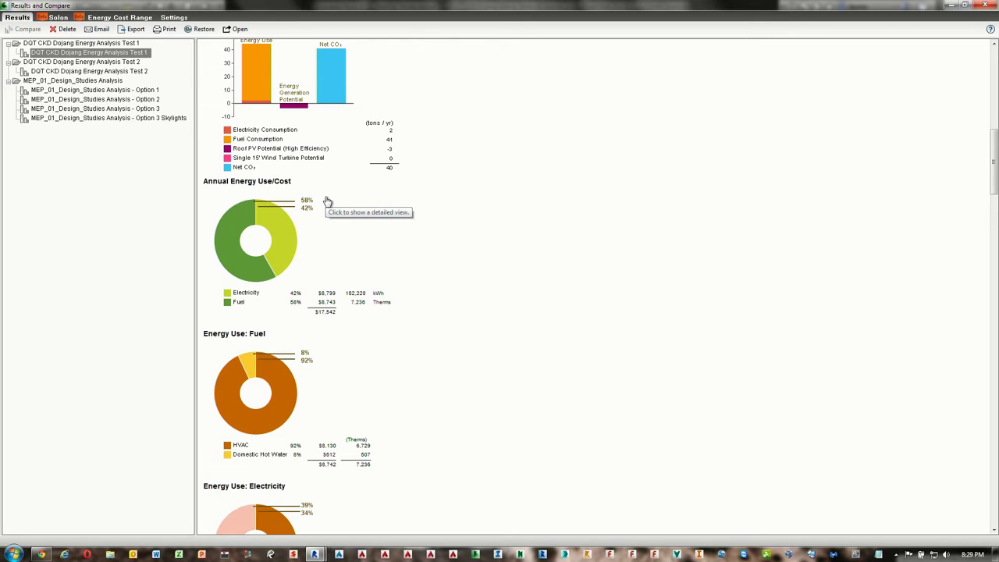
# - Compare DQT CKD Dojang Energy Analysis Test 1 with Test 2 and review the compare report down to the monthly heating load
pyautogui.keyDown('ctrl'); pyautogui.click(144, 72); pyautogui.keyUp('ctrl')
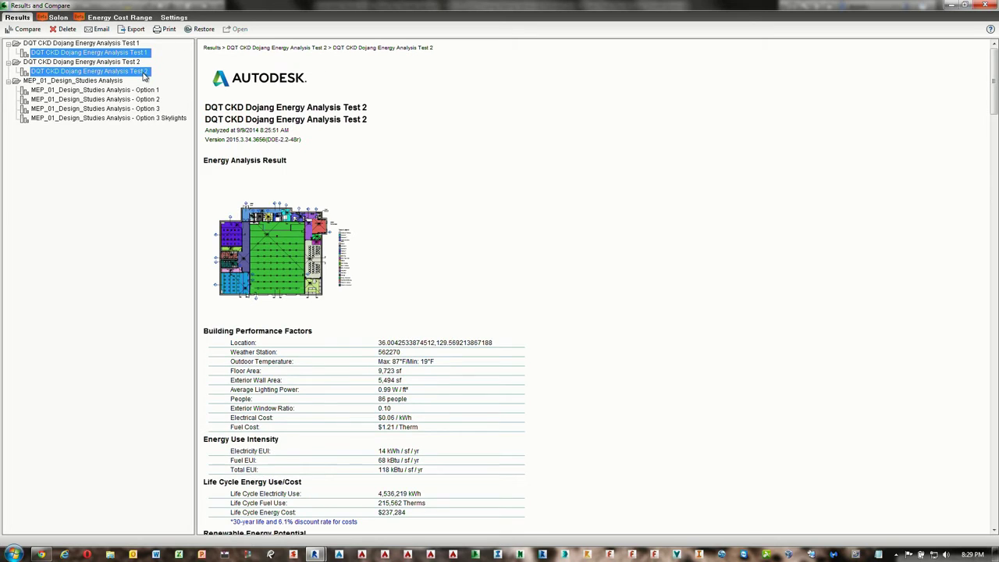
pyautogui.click(28, 30)
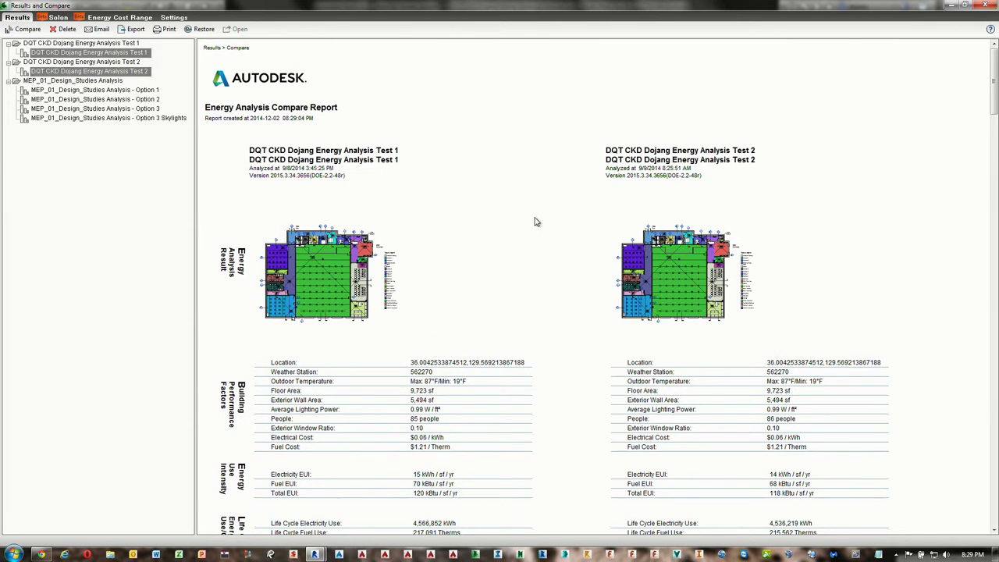
pyautogui.scroll(-3, 562, 283)
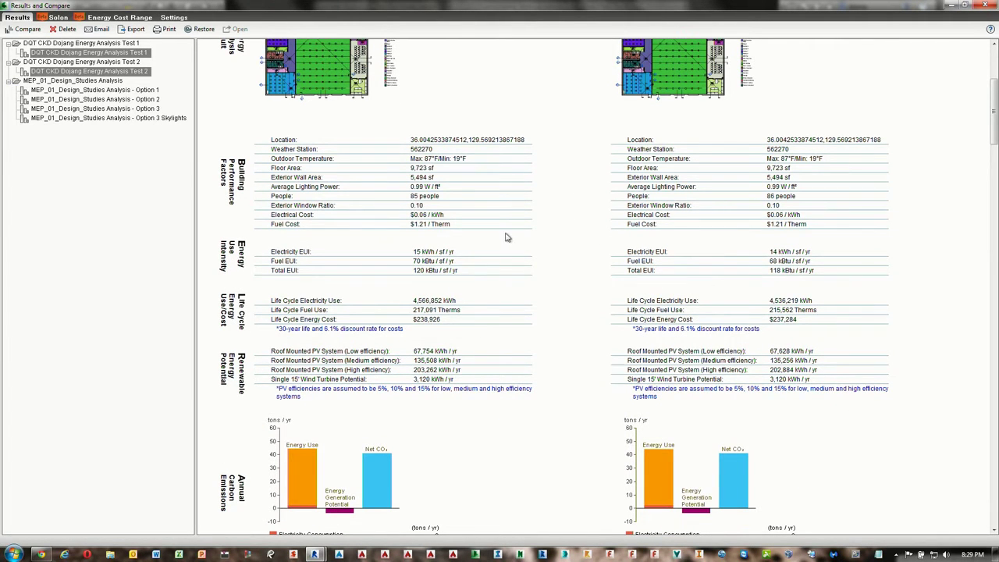
pyautogui.scroll(-1, 749, 373)
pyautogui.scroll(-10, 749, 373)
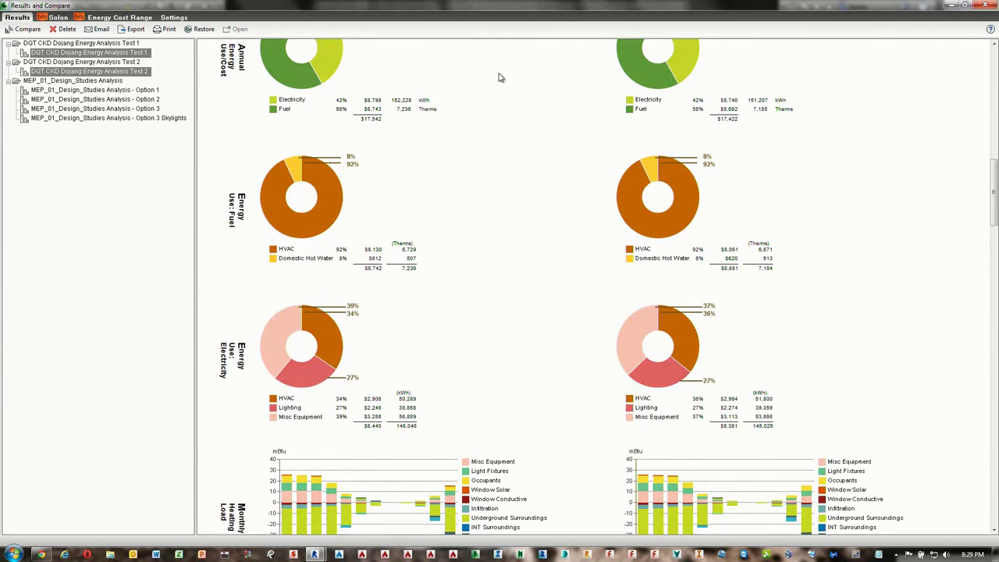
# - Show the Solon dashboard for Test 2 and examine its monthly temperature, wind rose, high performance scenario and energy use charts
pyautogui.click(56, 18)
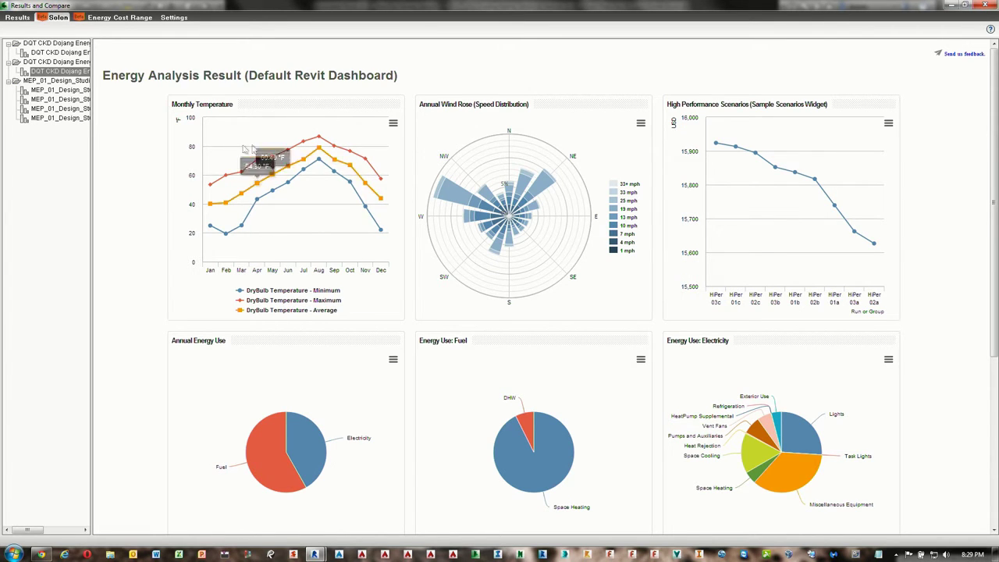
pyautogui.moveTo(248, 250)
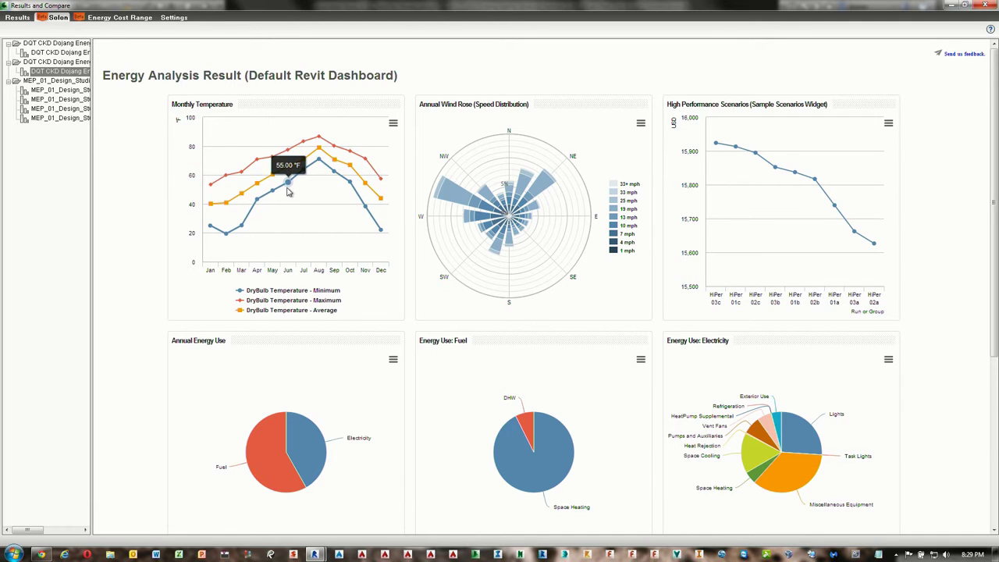
pyautogui.moveTo(309, 172)
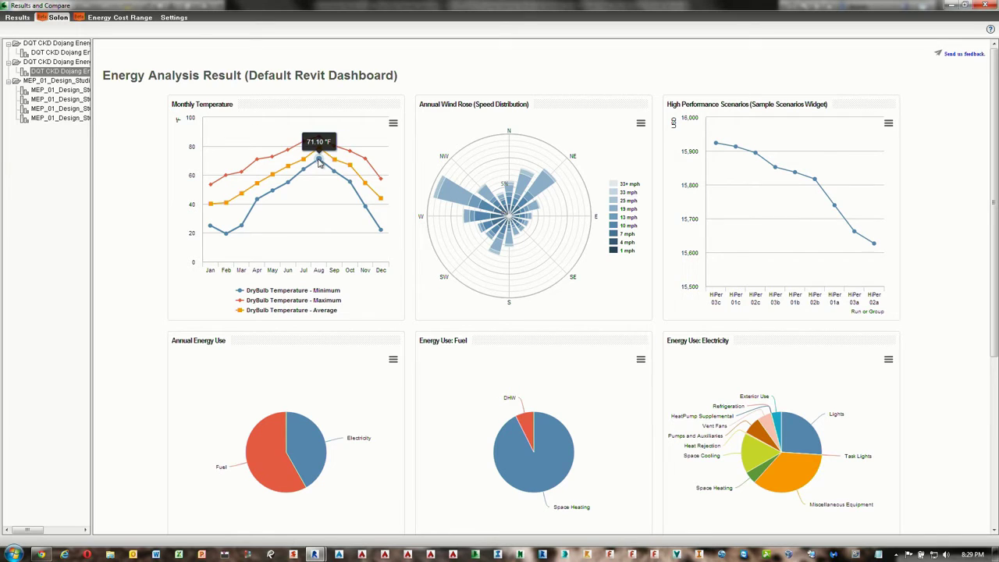
pyautogui.moveTo(484, 211)
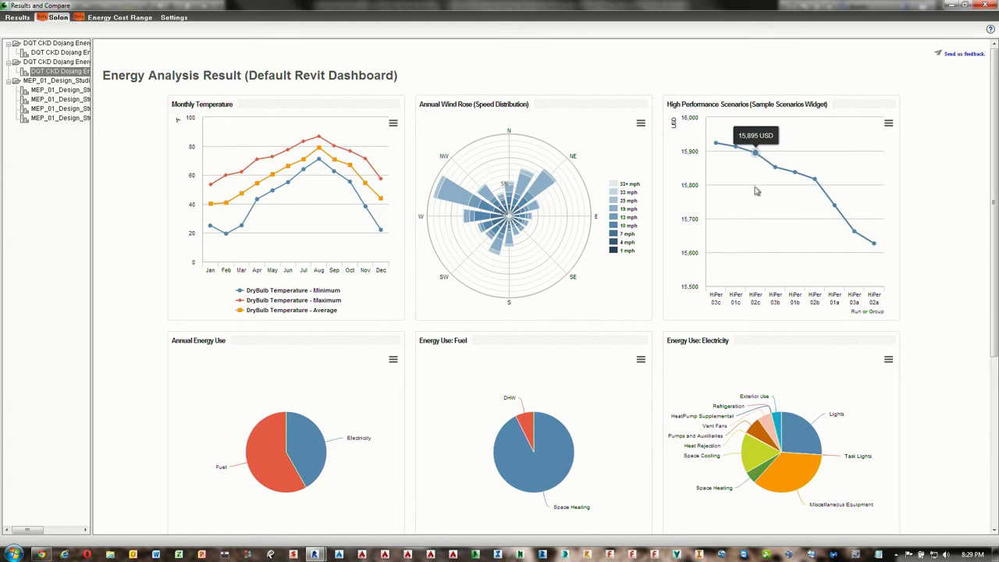
pyautogui.moveTo(779, 176)
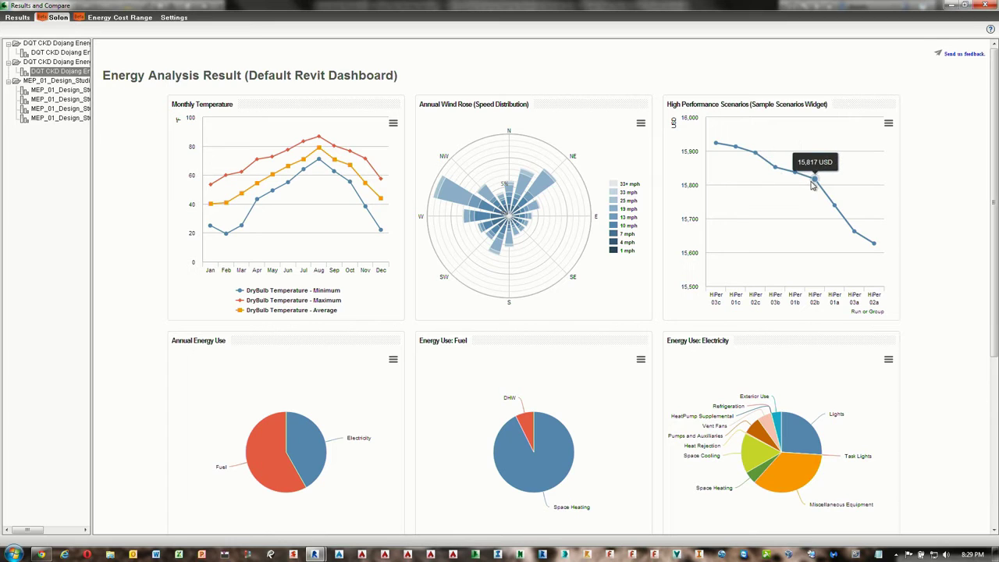
pyautogui.moveTo(834, 205)
pyautogui.moveTo(853, 231)
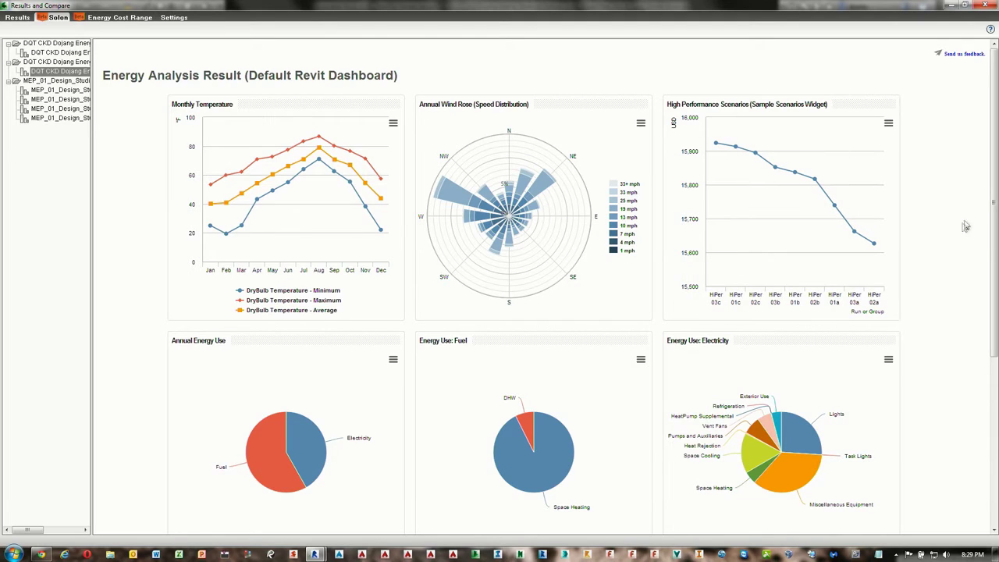
pyautogui.moveTo(989, 199); pyautogui.dragTo(989, 372)
# - Show the Energy Cost Range dashboard, widen the project list, and inspect the Building Orientation chart values
pyautogui.click(113, 18)
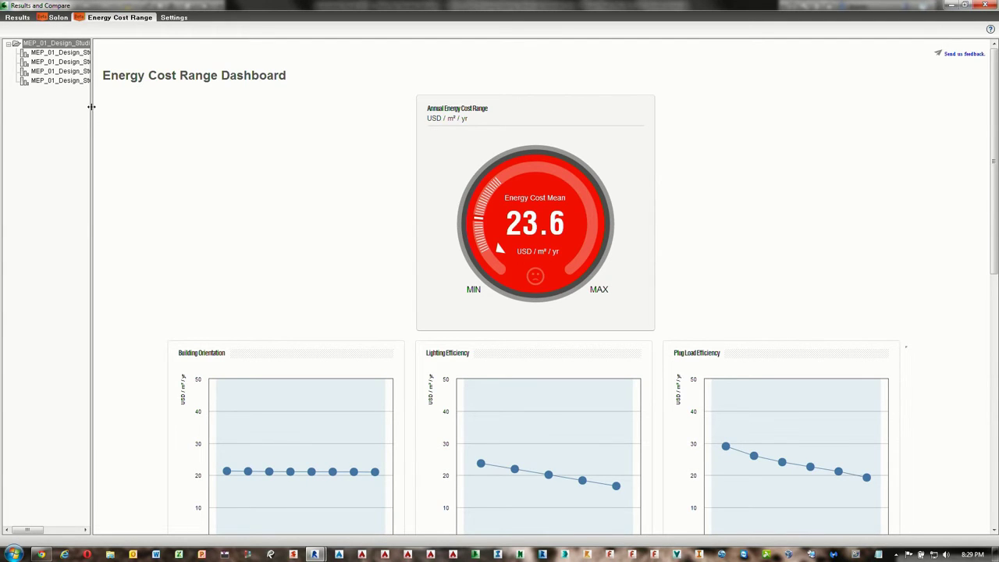
pyautogui.moveTo(92, 108); pyautogui.dragTo(117, 107)
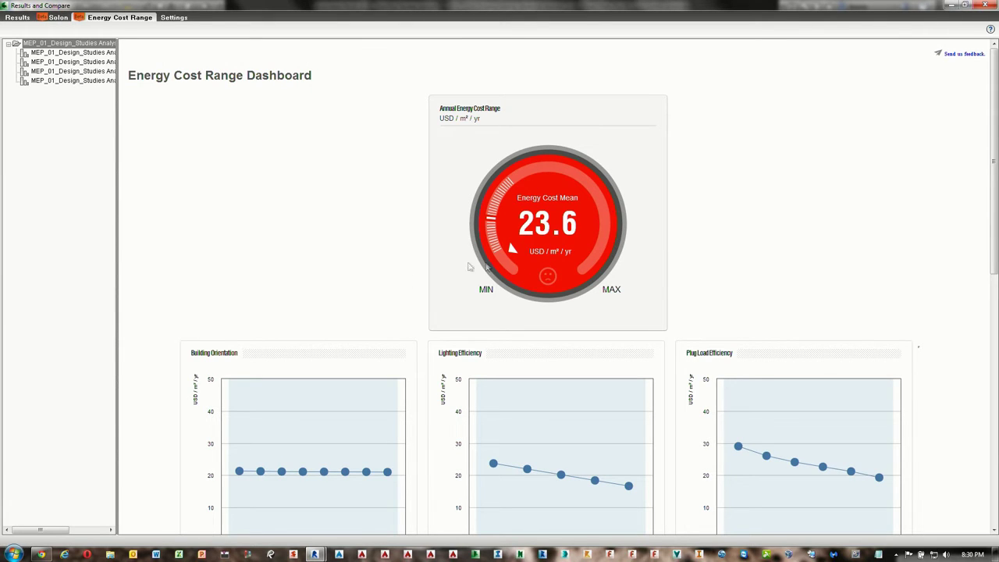
pyautogui.moveTo(254, 481)
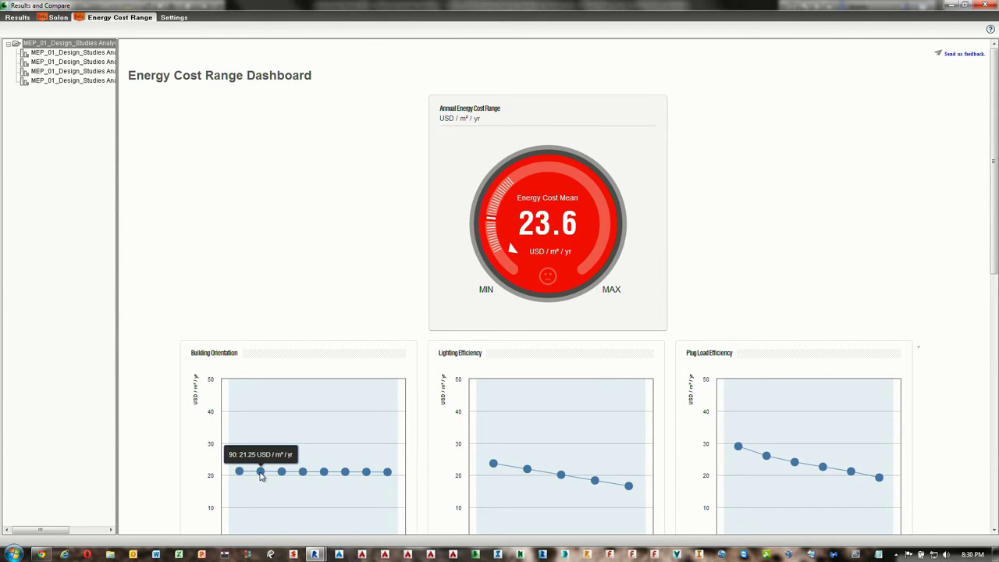
# - Narrow the Building Orientation range to 225 - 315 and close the results comparison window
pyautogui.scroll(-2, 310, 461)
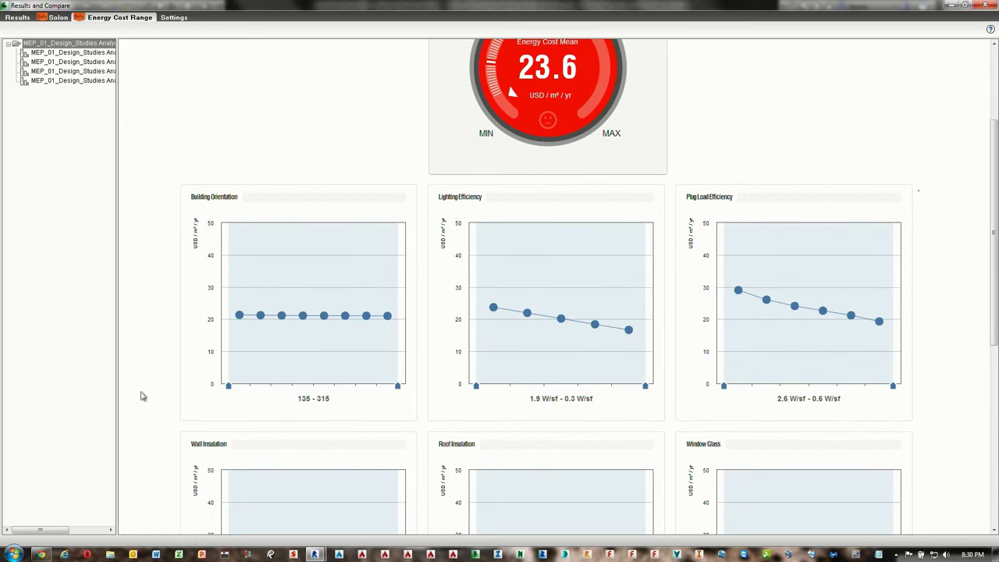
pyautogui.moveTo(228, 386); pyautogui.dragTo(250, 388)
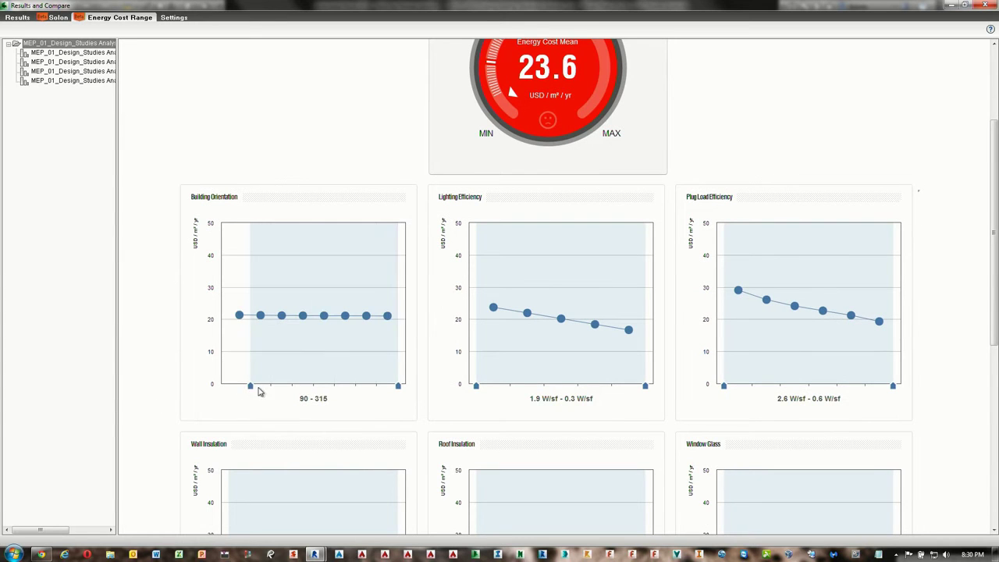
pyautogui.scroll(1, 423, 379)
pyautogui.moveTo(285, 377)
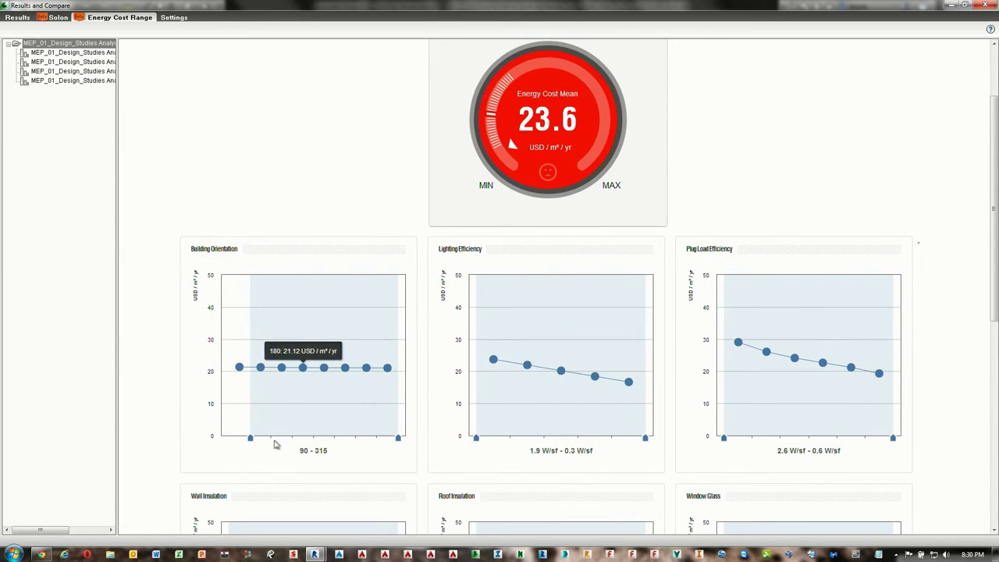
pyautogui.moveTo(250, 438); pyautogui.dragTo(272, 439)
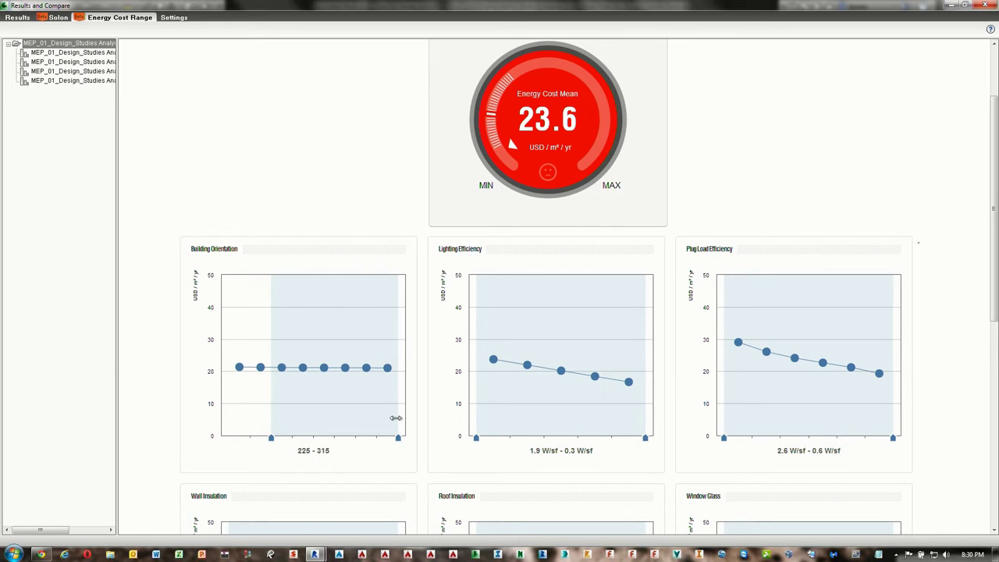
pyautogui.click(986, 7)
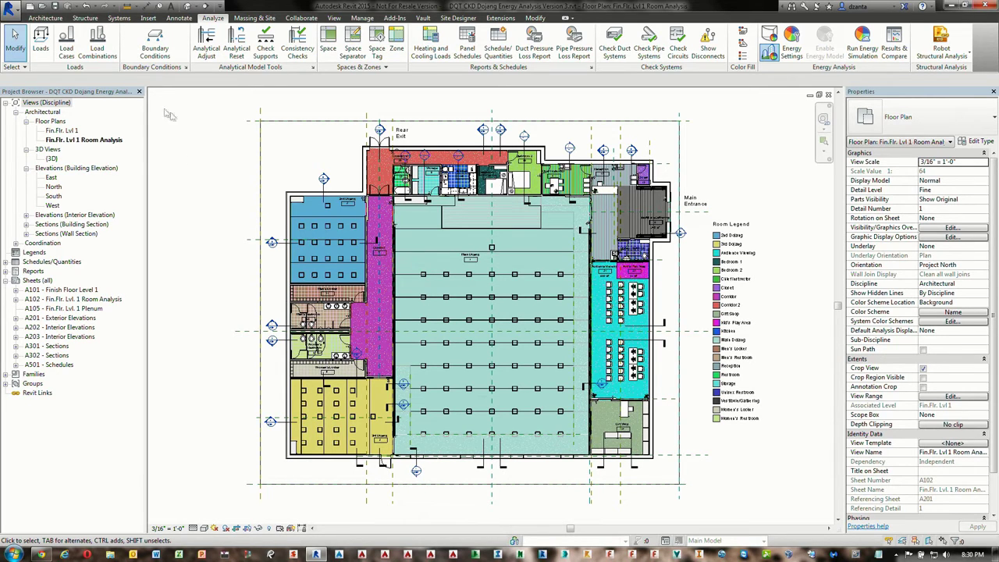
# - Start a gbXML export, review its general and space details settings, proceed to the target folder and cancel saving
pyautogui.click(9, 12)
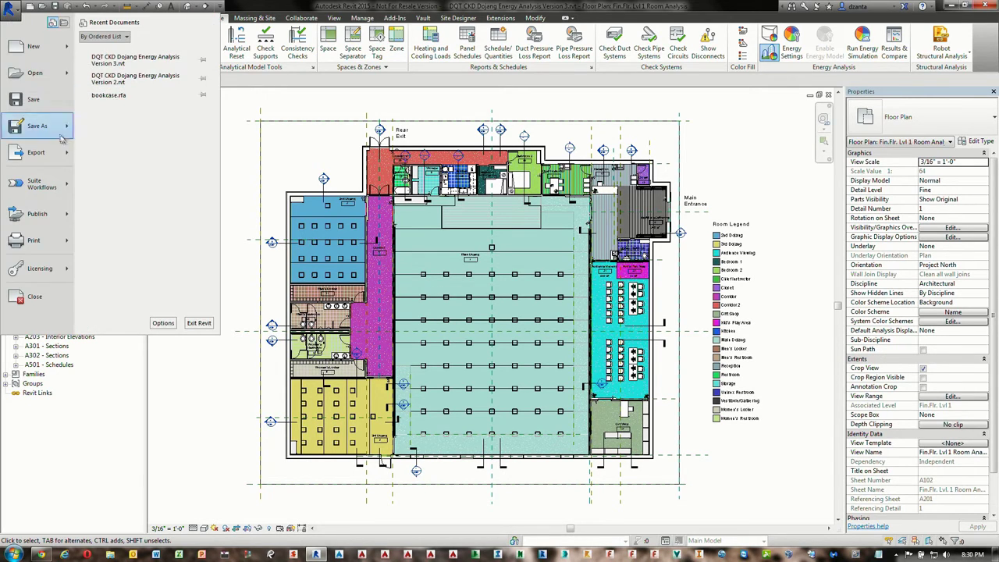
pyautogui.moveTo(36, 152)
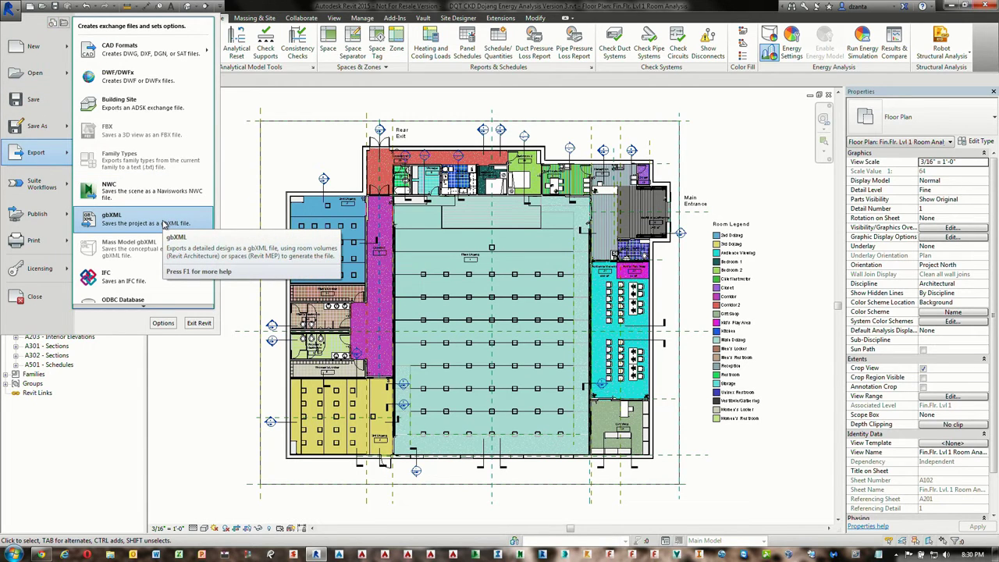
pyautogui.click(125, 219)
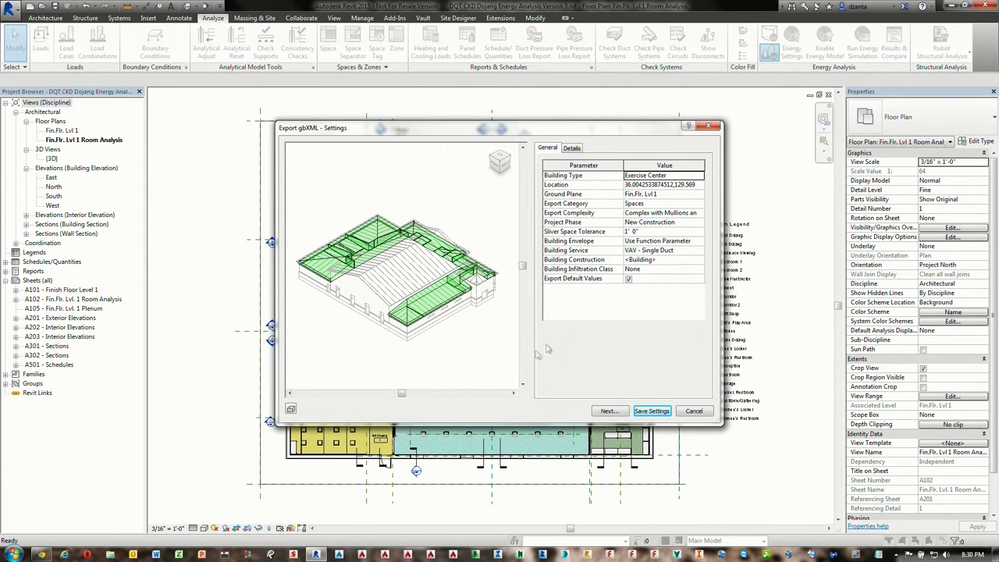
pyautogui.click(572, 148)
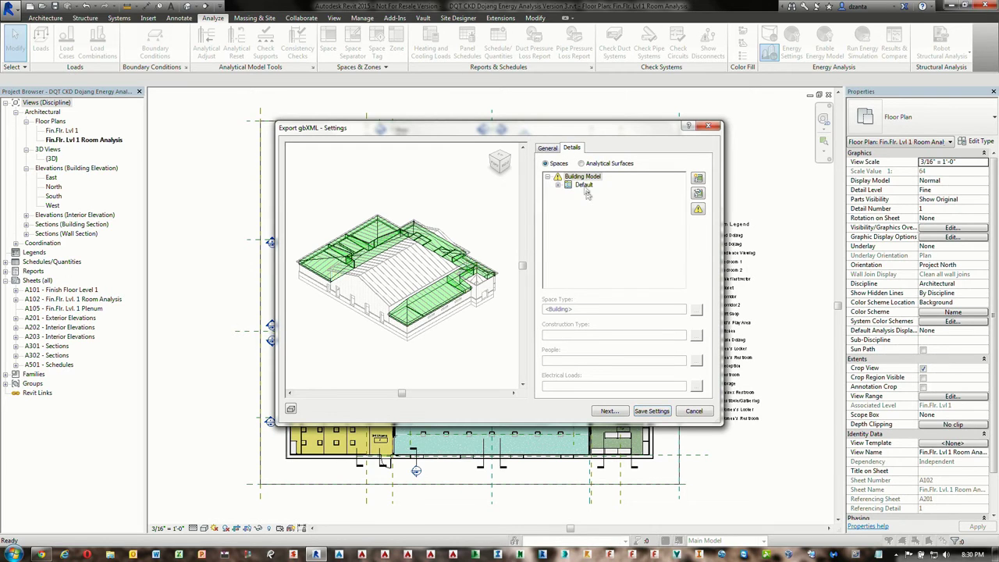
pyautogui.click(549, 152)
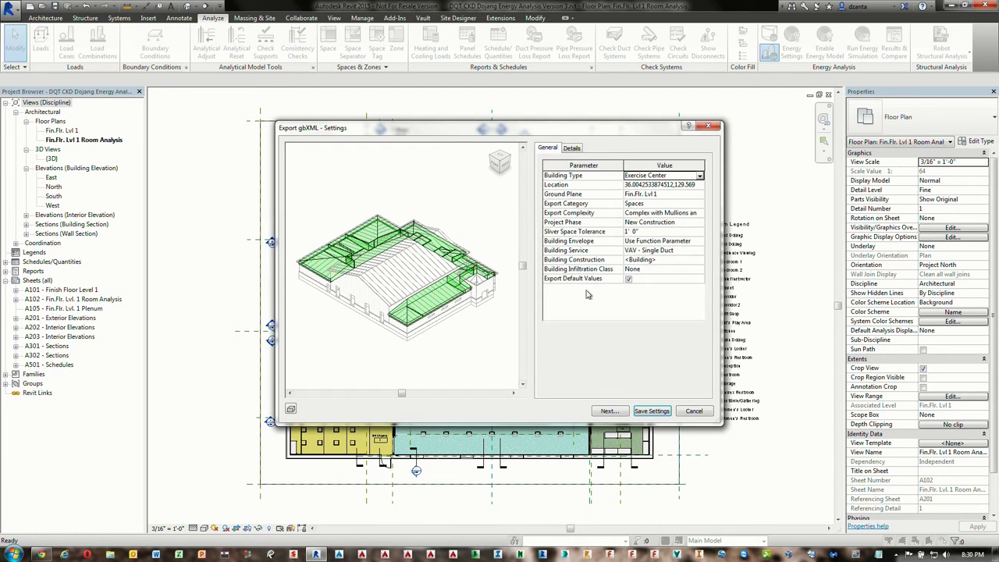
pyautogui.click(609, 411)
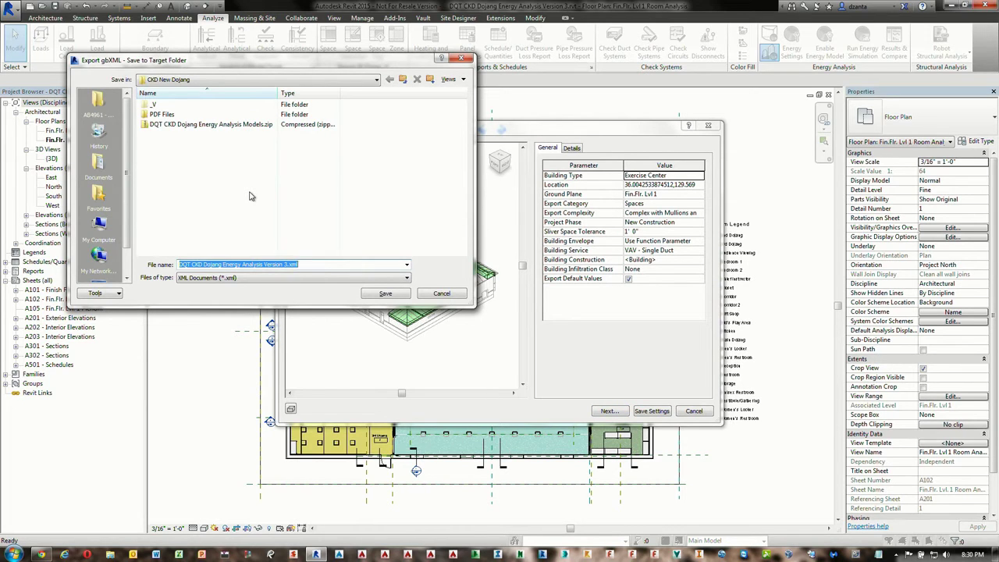
pyautogui.click(459, 295)
# - Browse to the AB4961 documents folder, look inside CKD New Dojang, and open DQT CKD Dojang Energy Analysis Version 2.xml from the parent folder
pyautogui.press('super+e')
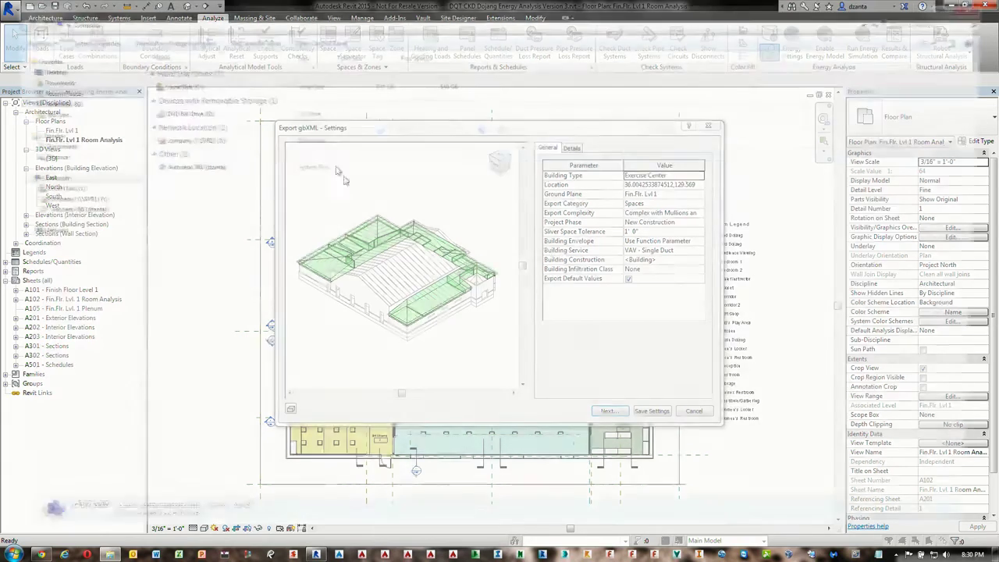
pyautogui.click(98, 147)
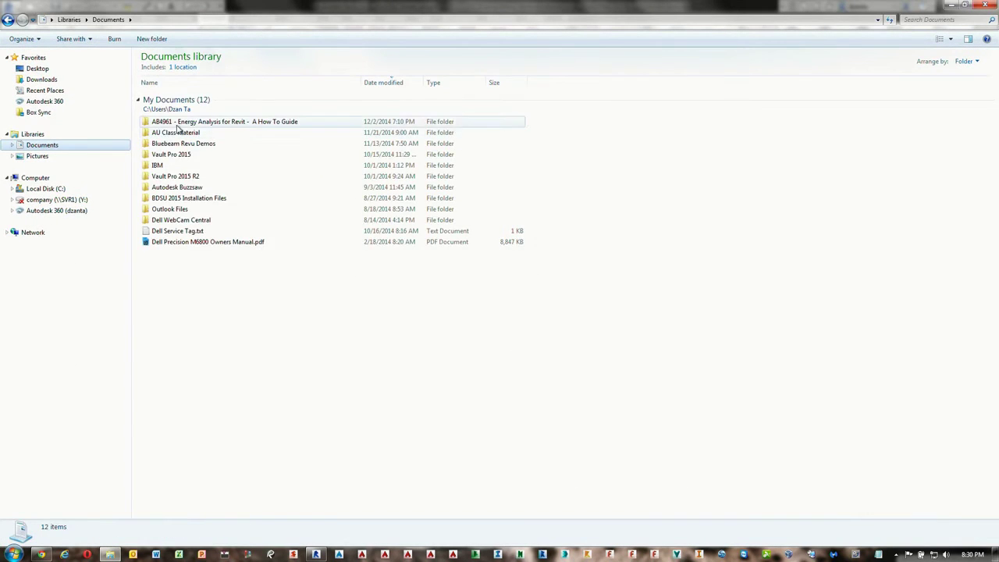
pyautogui.doubleClick(153, 122)
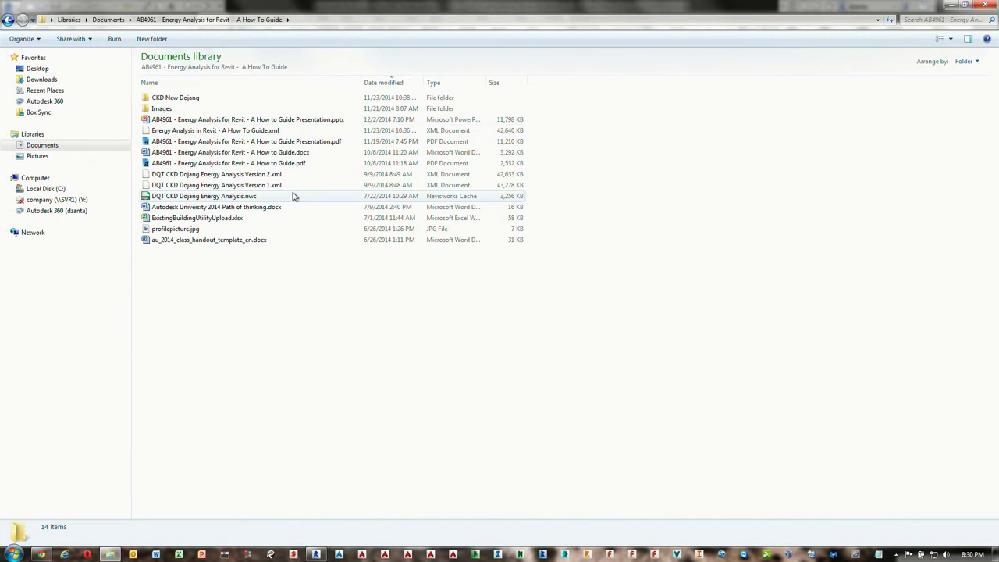
pyautogui.doubleClick(244, 99)
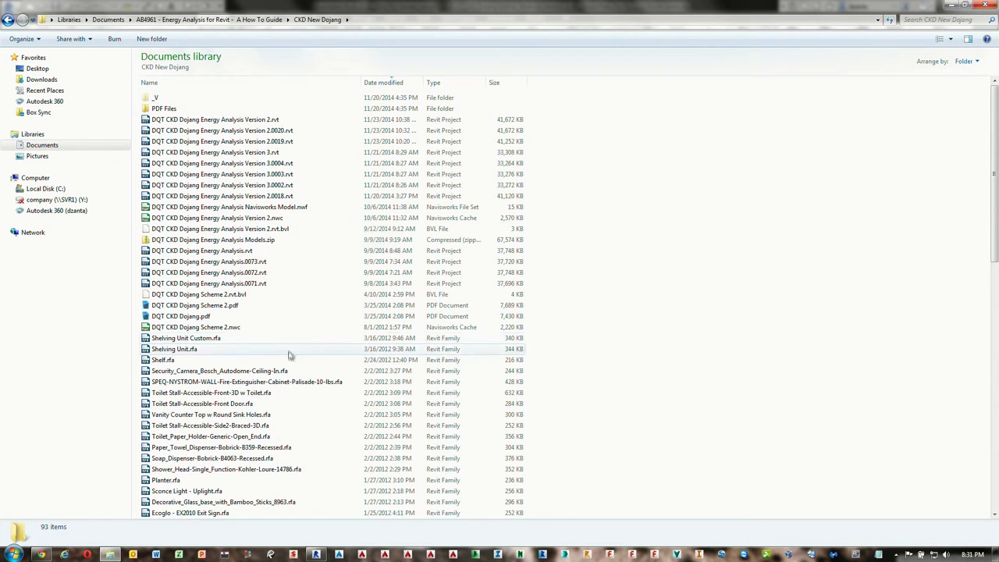
pyautogui.press('BackSpace')
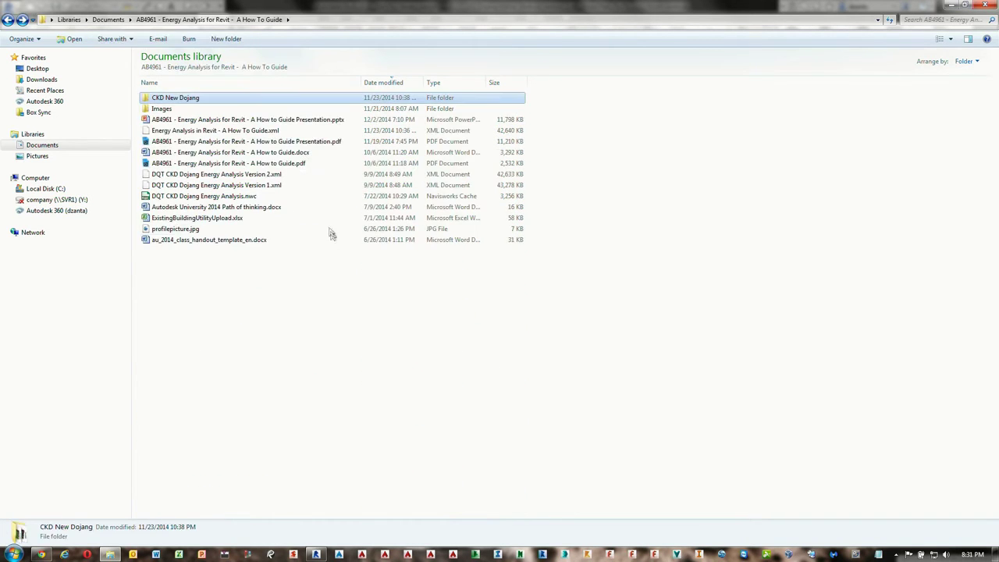
pyautogui.click(286, 176)
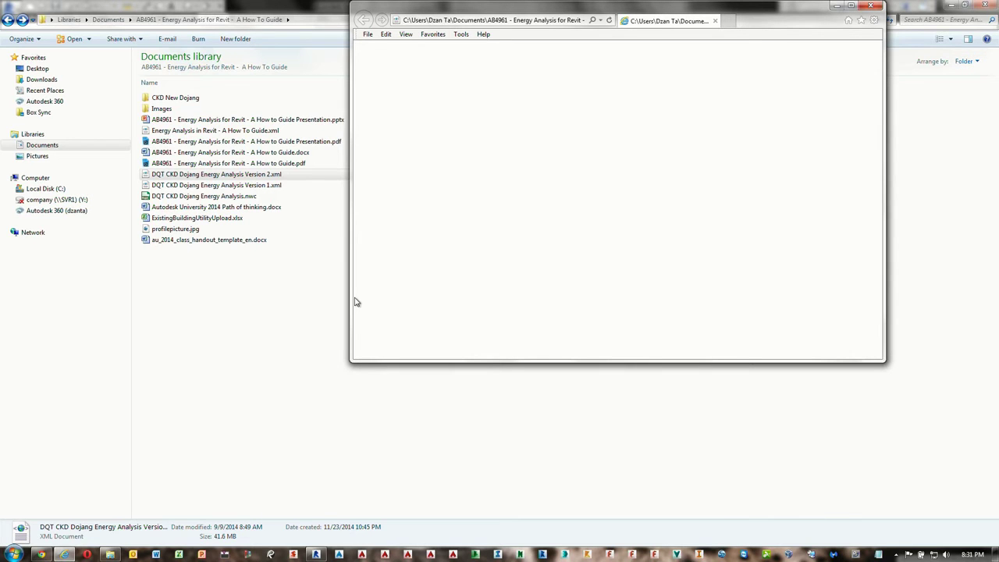
# - Put away the file browser and XML viewer windows and dismiss the gbXML export settings
pyautogui.click(263, 369)
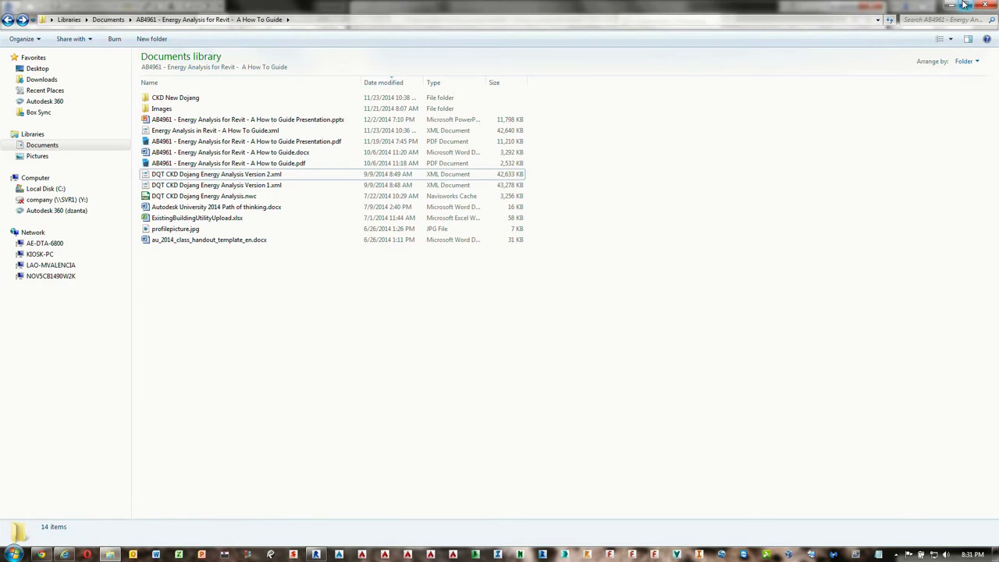
pyautogui.click(957, 5)
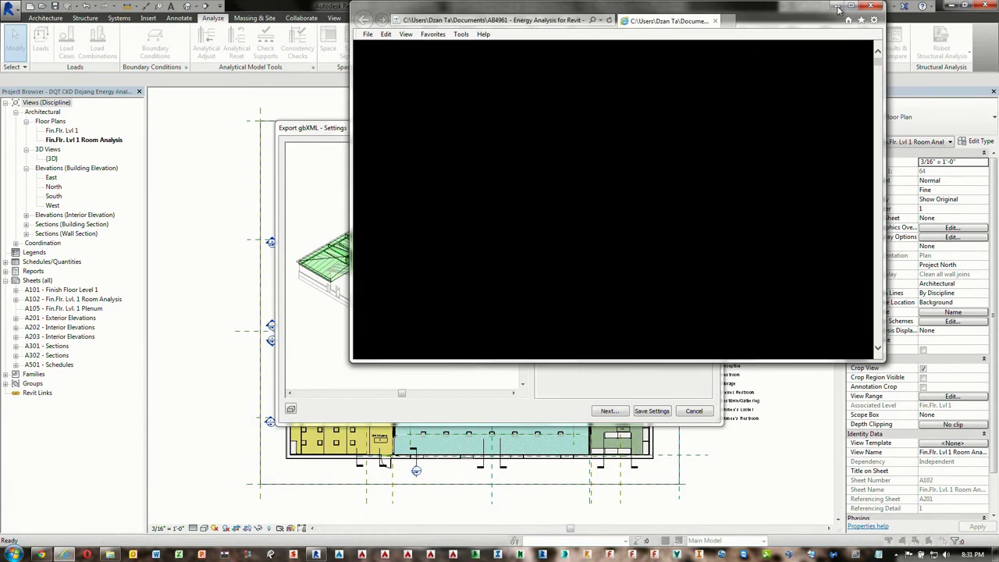
pyautogui.click(836, 6)
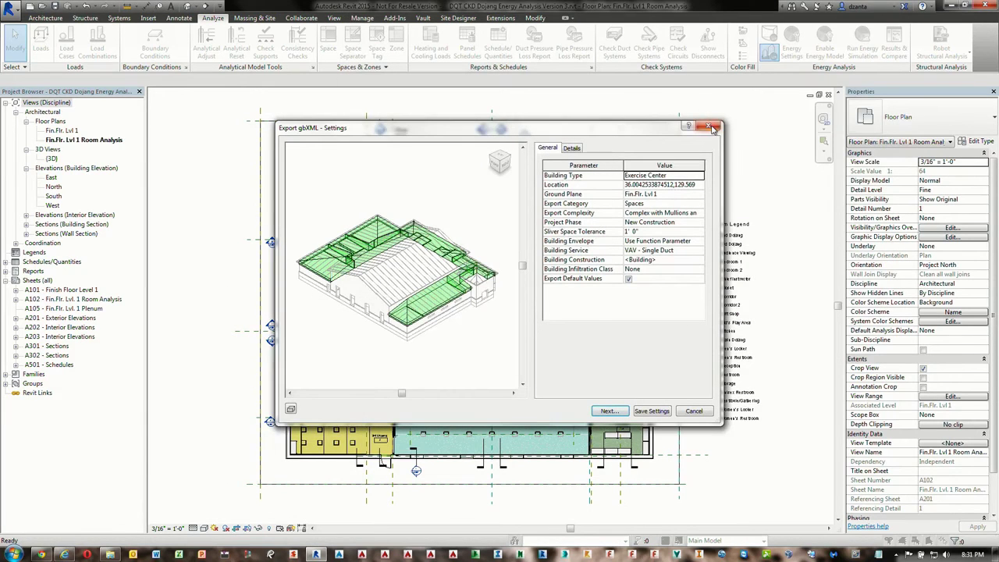
pyautogui.click(709, 128)
# - Switch to Chrome and go to the Green Building Studio site at gbs.autodesk.com
pyautogui.click(40, 554)
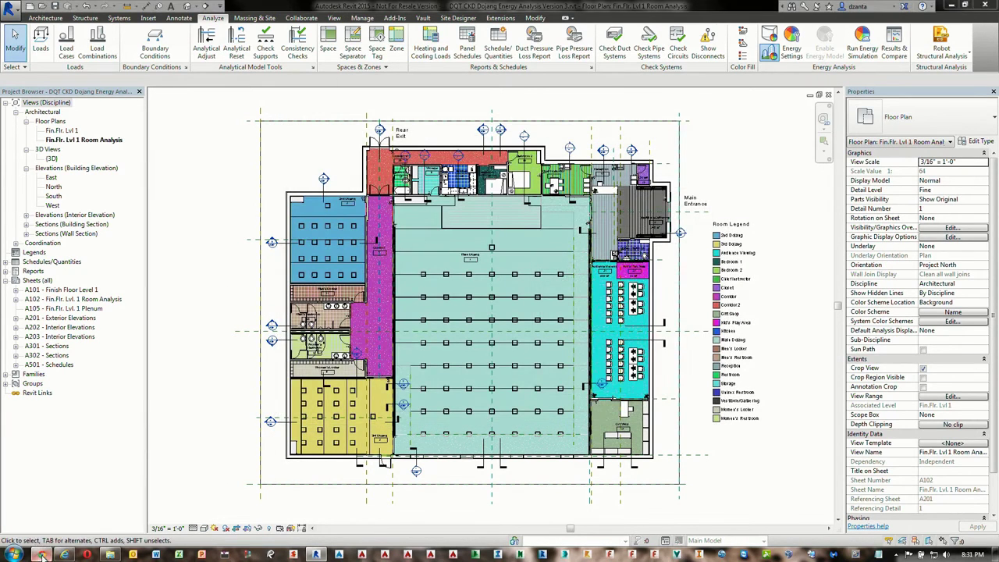
pyautogui.click(96, 6)
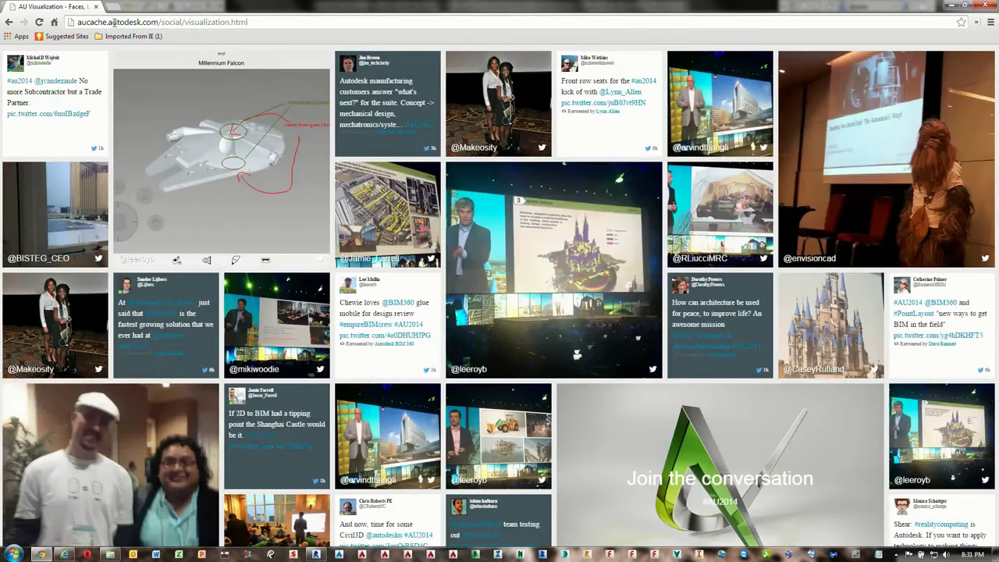
pyautogui.click(113, 22)
pyautogui.write('gbs.autodesk.com')
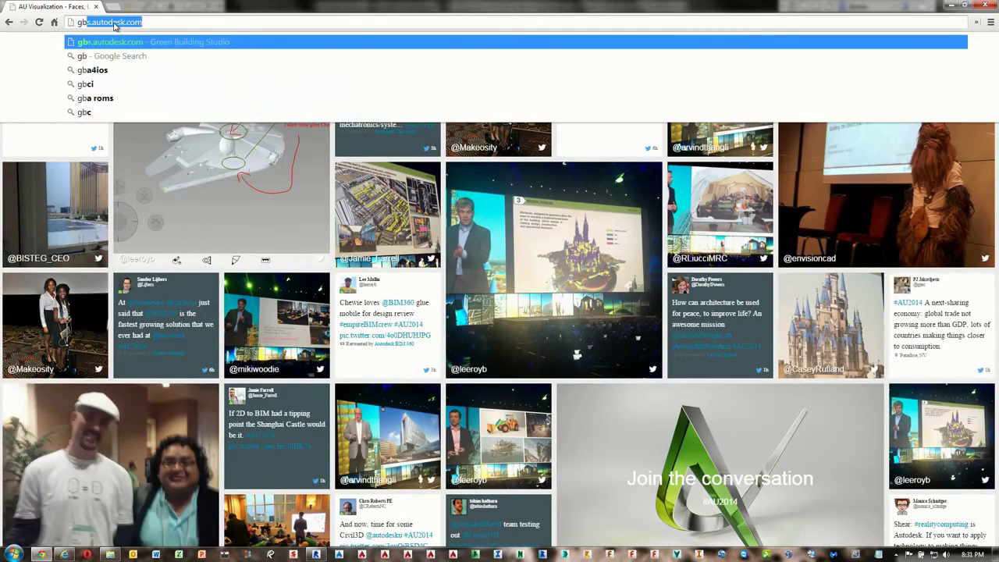
pyautogui.press('Return')
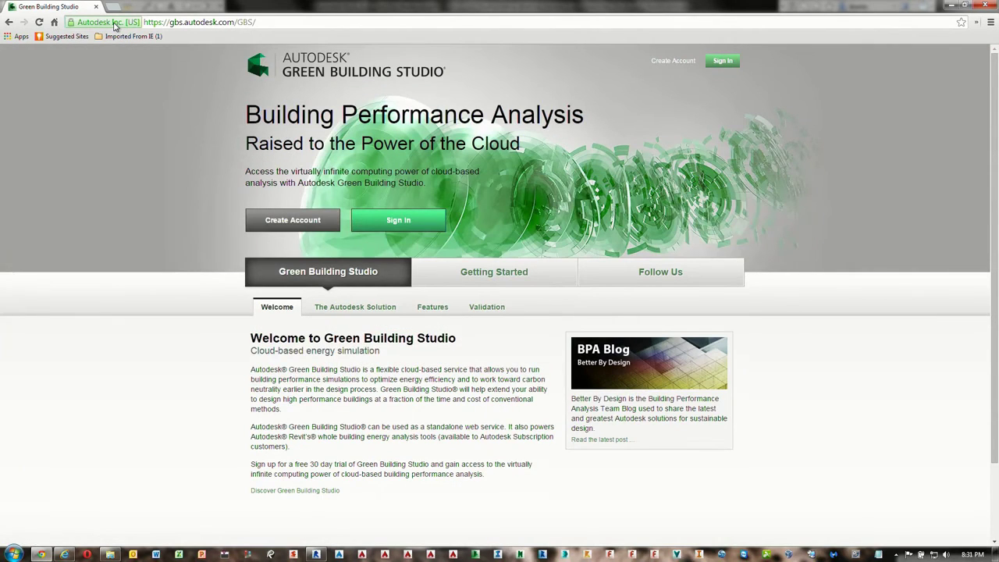
# - Sign in to Green Building Studio with the saved Autodesk account ID
pyautogui.click(382, 224)
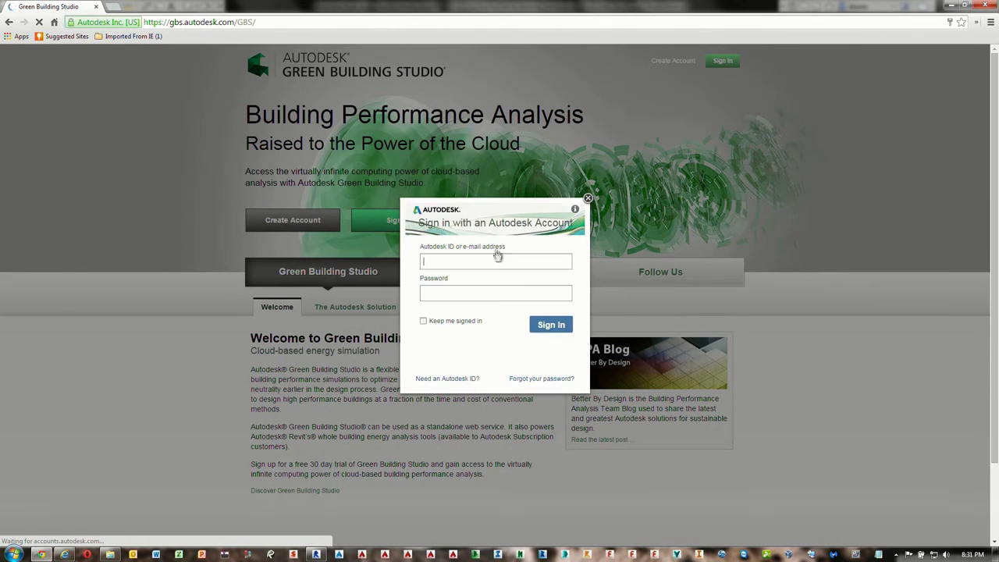
pyautogui.click(492, 262)
pyautogui.press('Down')
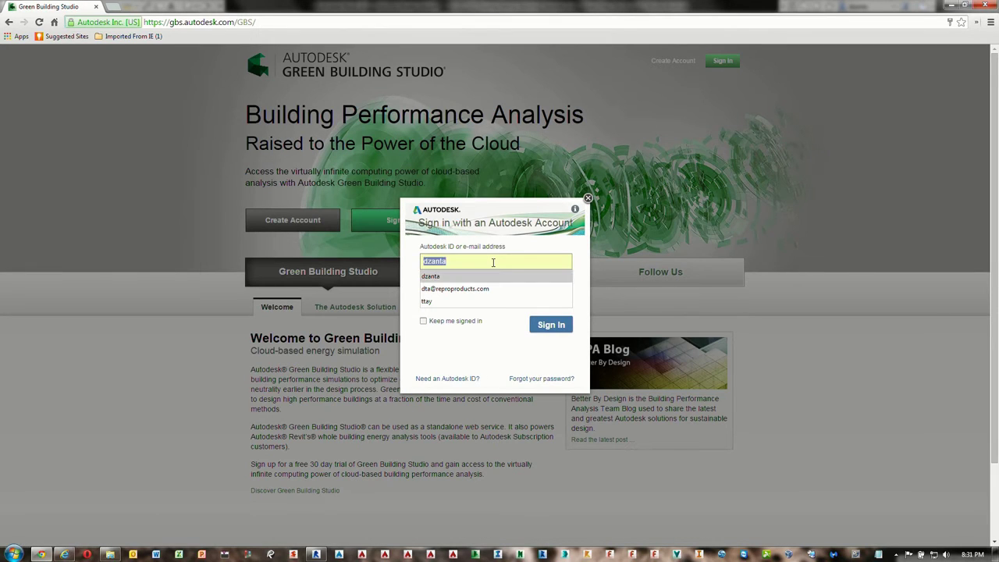
pyautogui.press('Return')
pyautogui.click(551, 327)
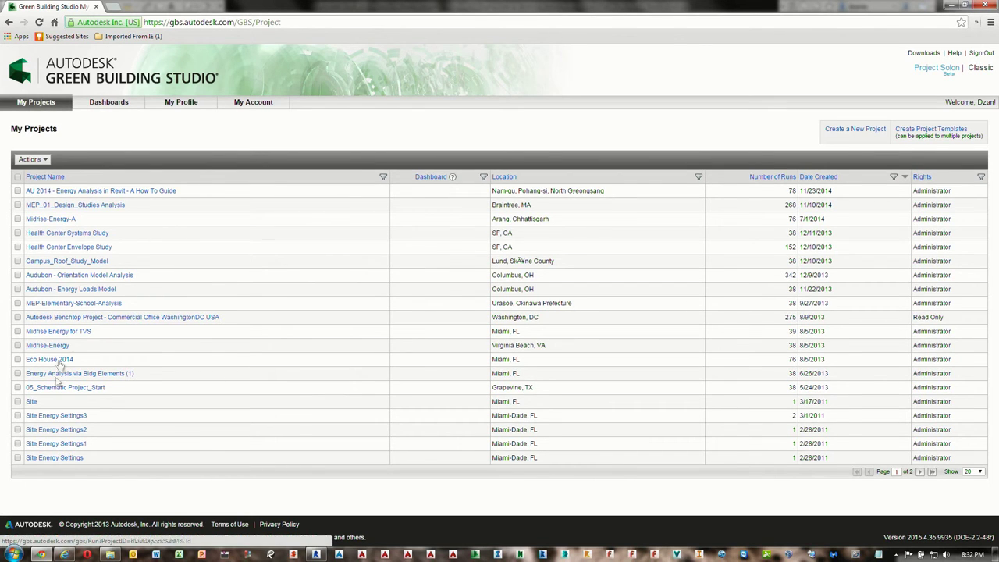
# - Open the AU 2014 - Energy Analysis in Revit - A How To Guide project and review its run list and run charts
pyautogui.click(147, 192)
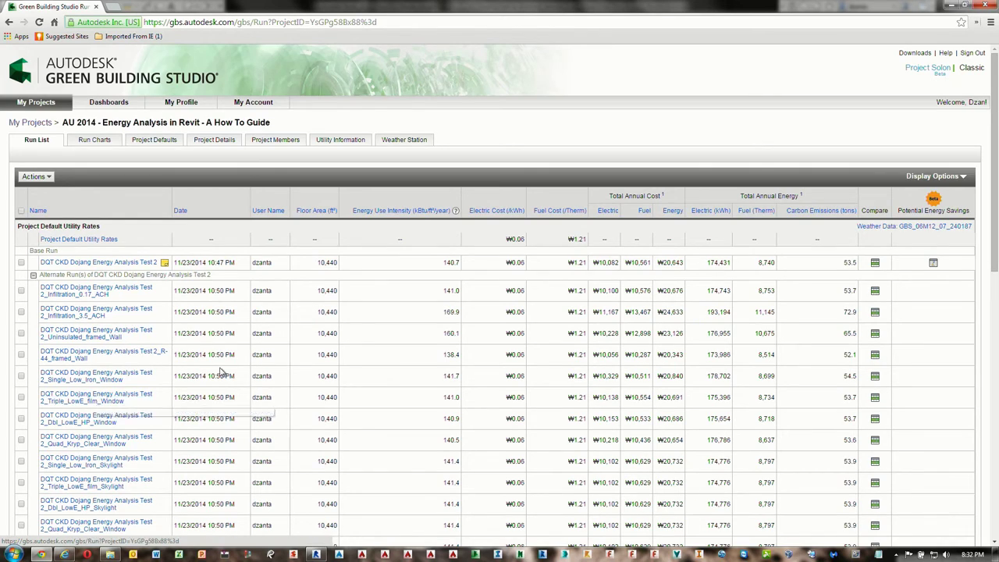
pyautogui.scroll(-1, 223, 371)
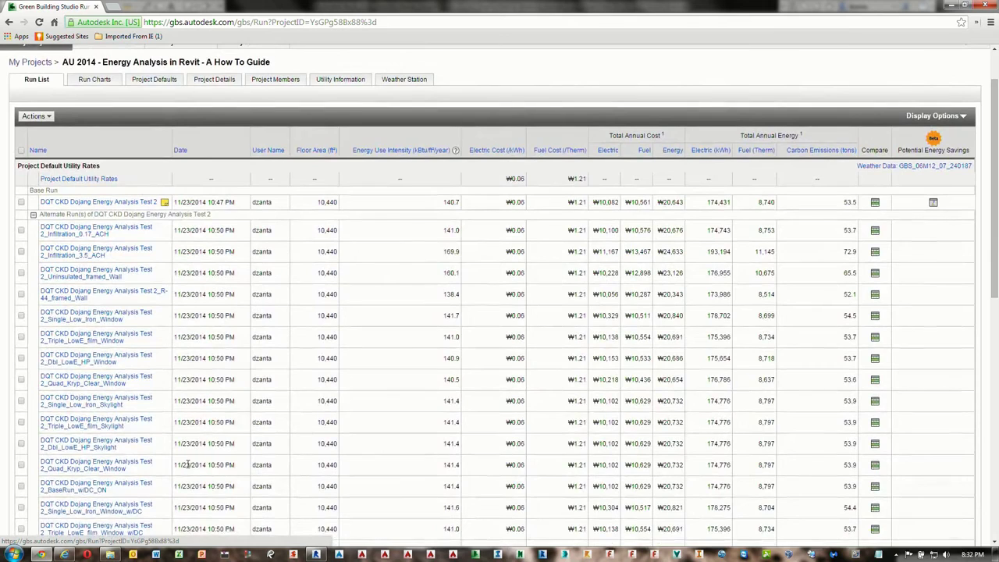
pyautogui.scroll(1, 133, 242)
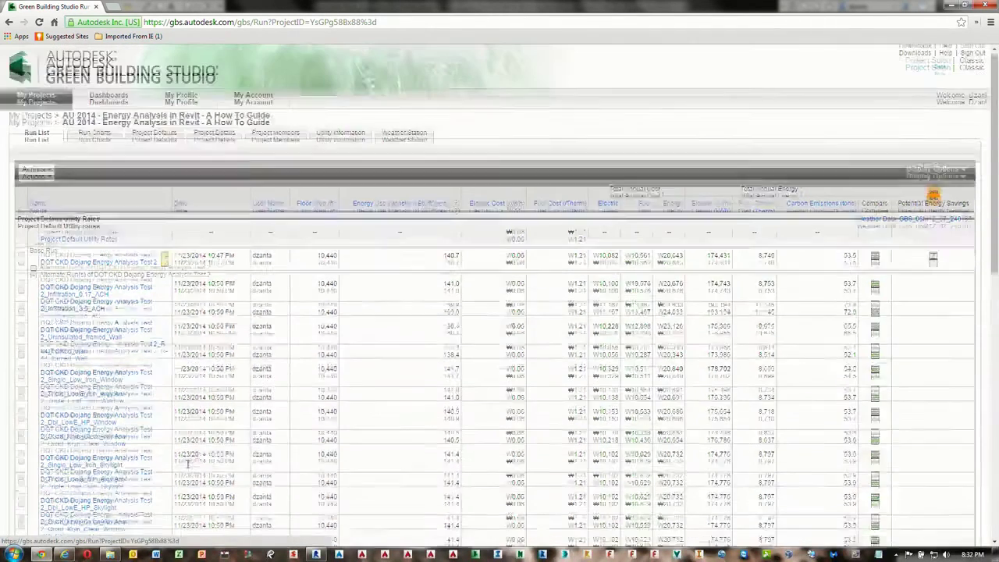
pyautogui.click(93, 142)
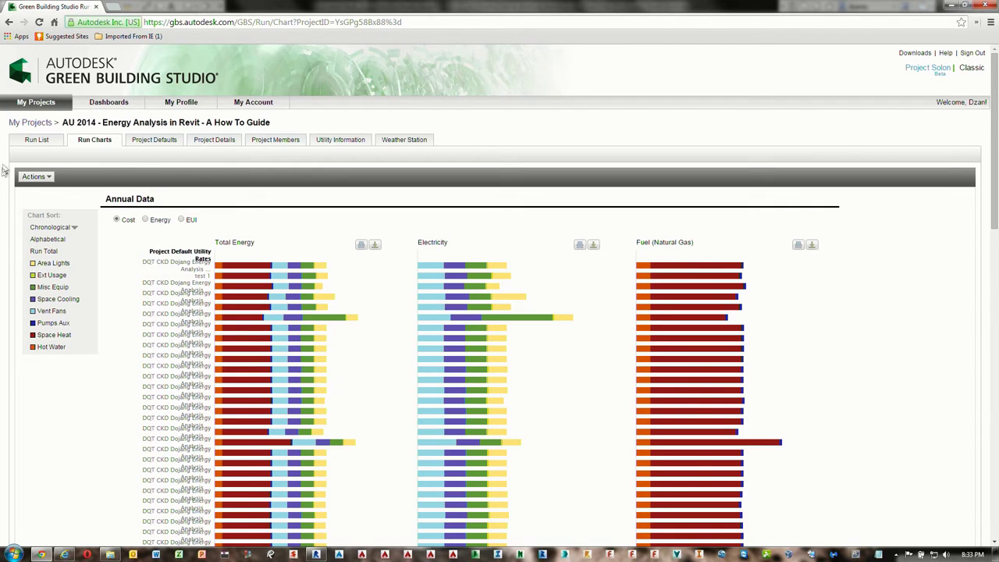
pyautogui.click(35, 140)
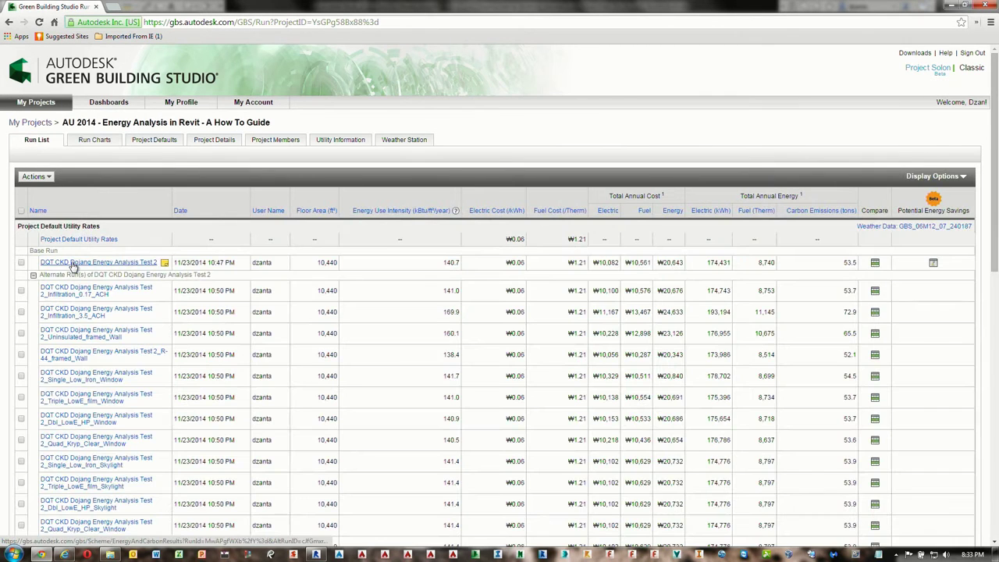
# - Show the DQT CKD Dojang Energy Analysis Test 2 base run and examine its energy and carbon results
pyautogui.click(72, 264)
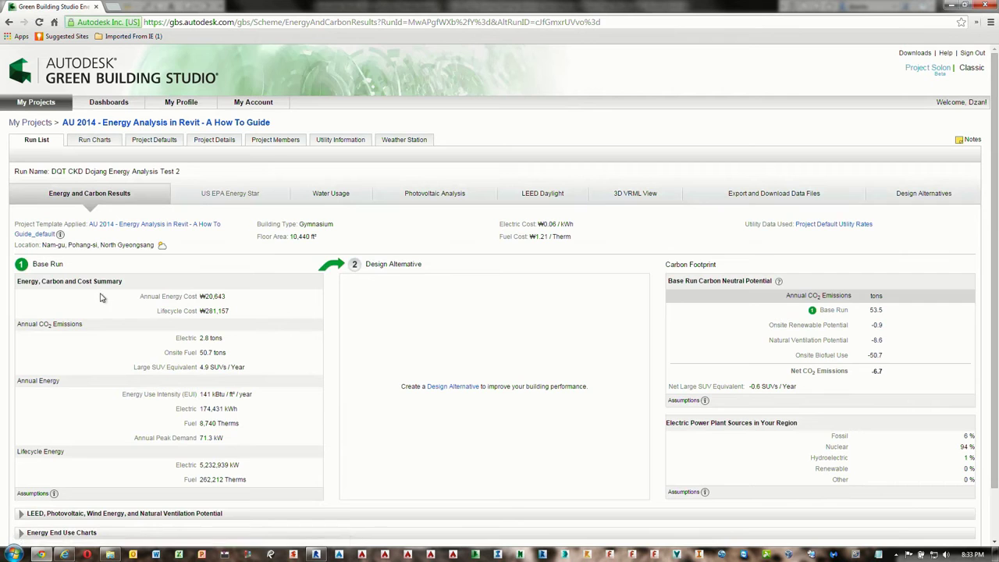
pyautogui.scroll(-1, 108, 298)
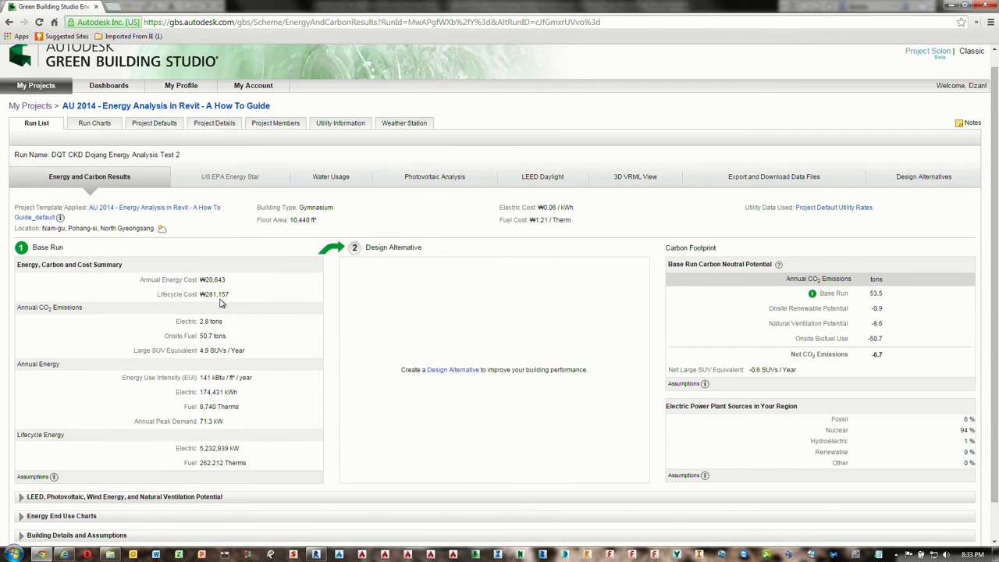
pyautogui.scroll(-1, 222, 296)
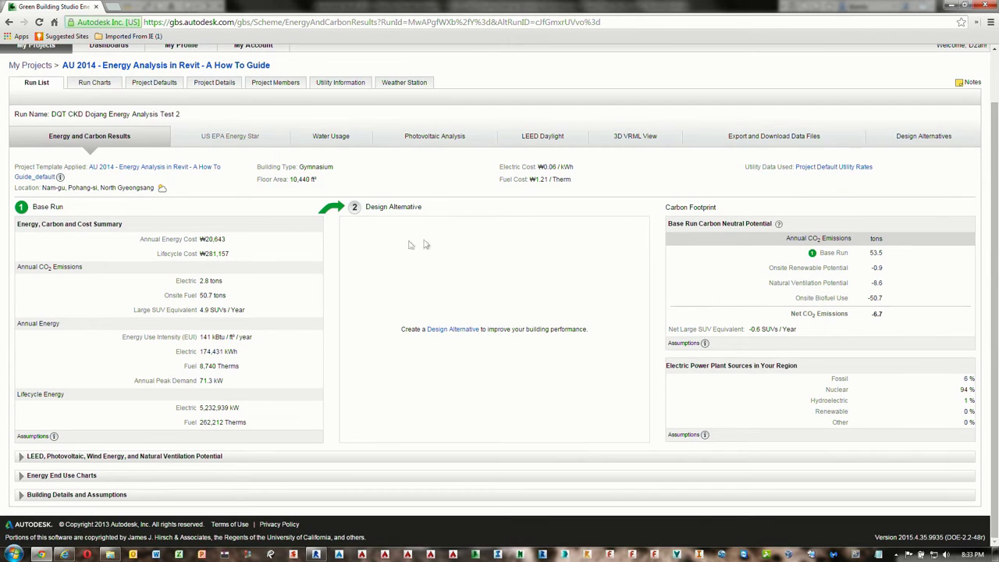
# - Show the design alternatives for the Test 2 base run and examine the alternative name field, parameters and existing alternatives list
pyautogui.click(457, 330)
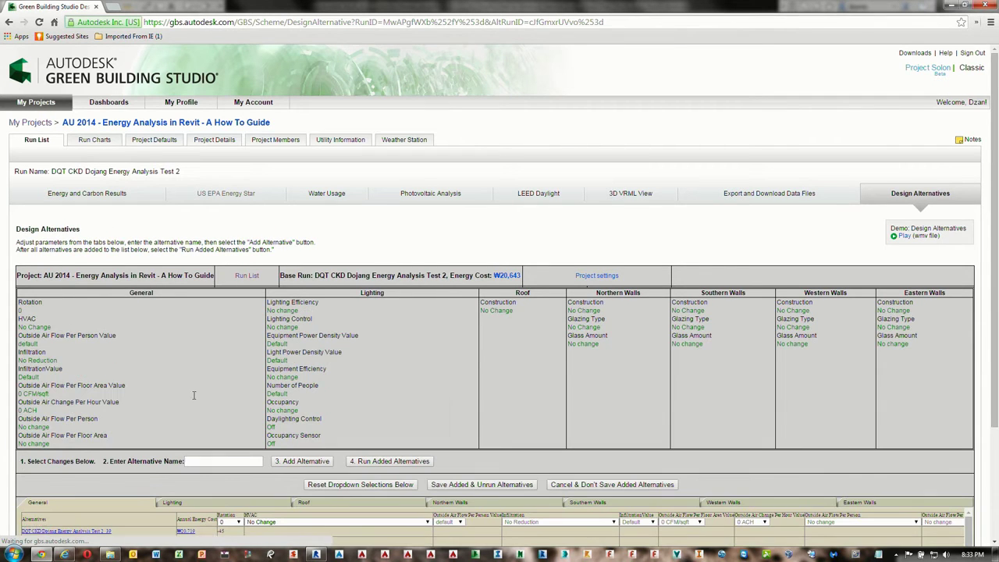
pyautogui.click(204, 460)
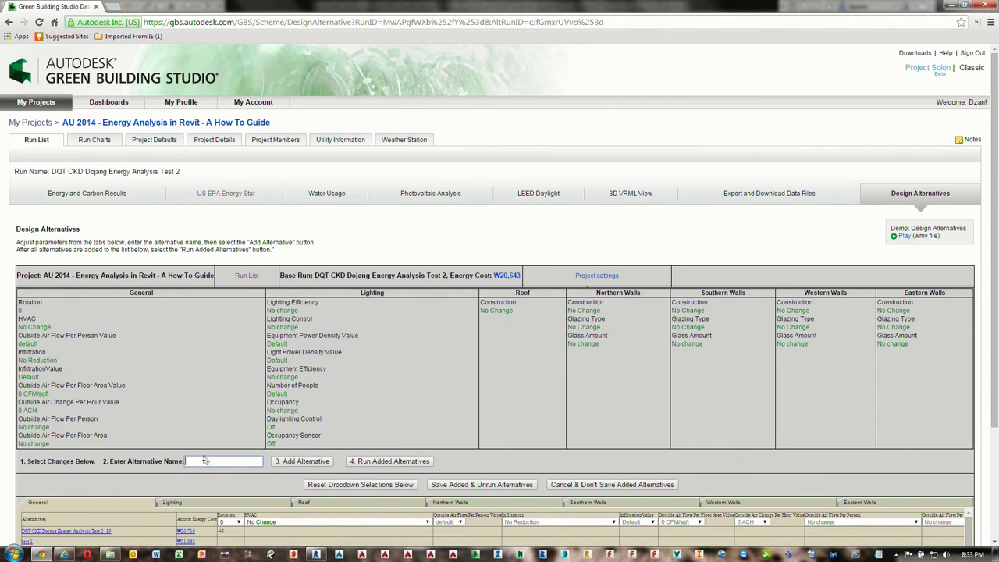
pyautogui.scroll(-5, 195, 476)
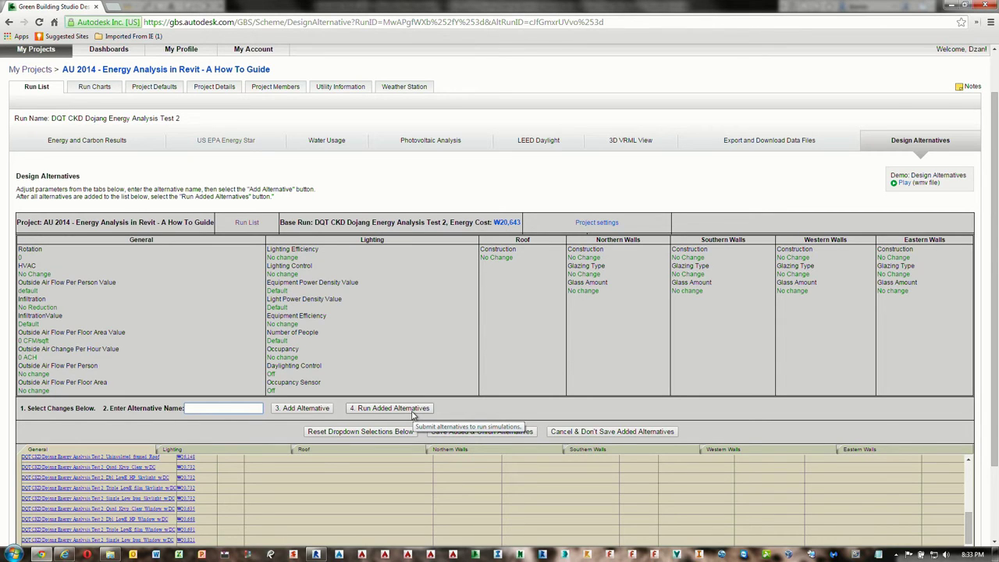
# - Review the AU 2014 project's default template information and its project details
pyautogui.click(134, 90)
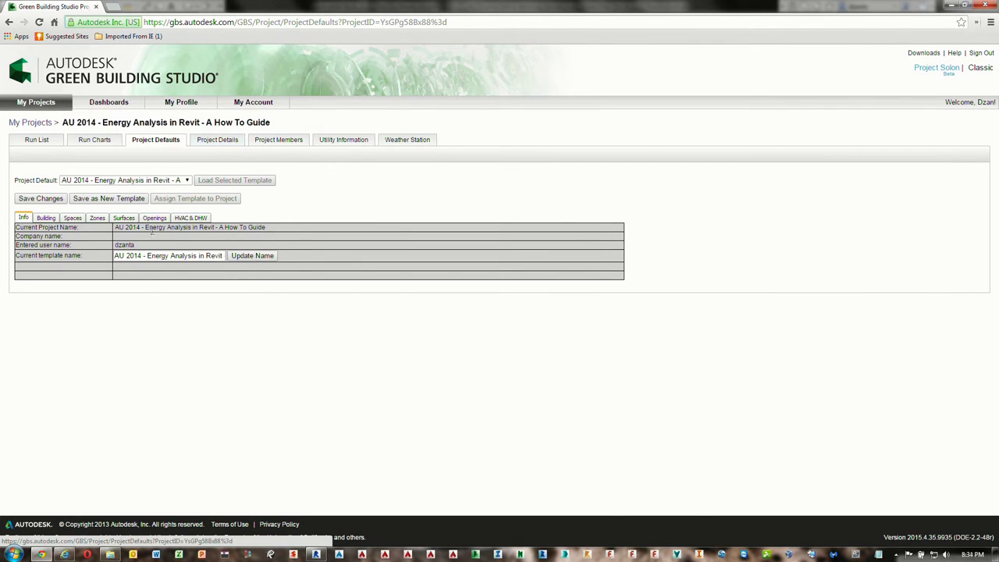
pyautogui.click(216, 147)
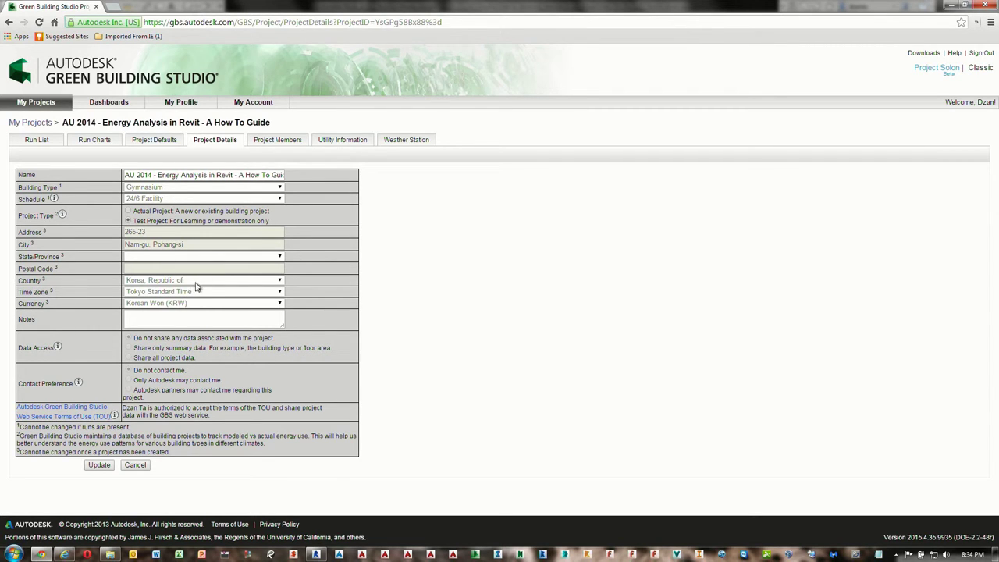
# - Review the AU 2014 project's members and assigned rights, and examine the actions available for its run list
pyautogui.click(283, 144)
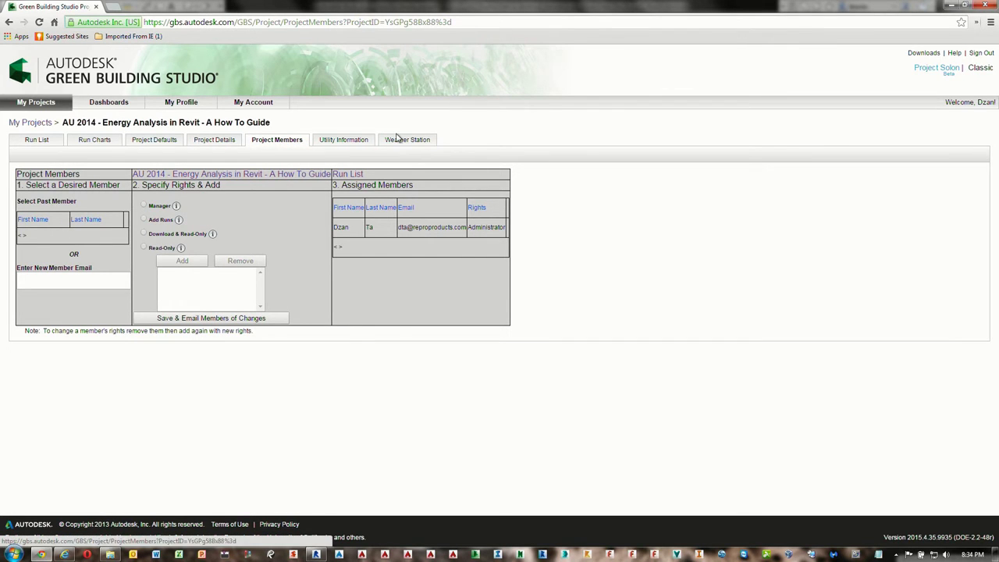
pyautogui.click(56, 150)
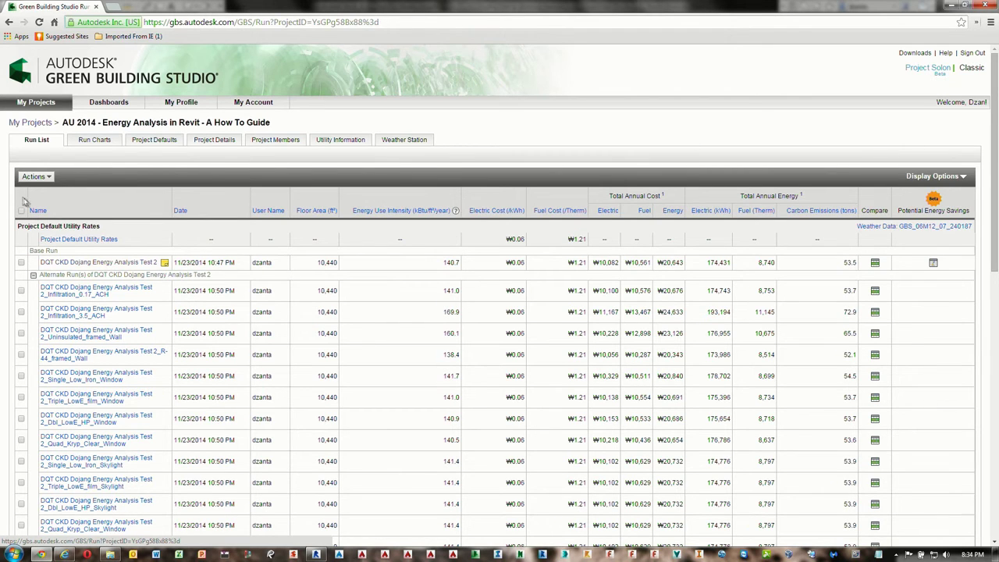
pyautogui.click(48, 178)
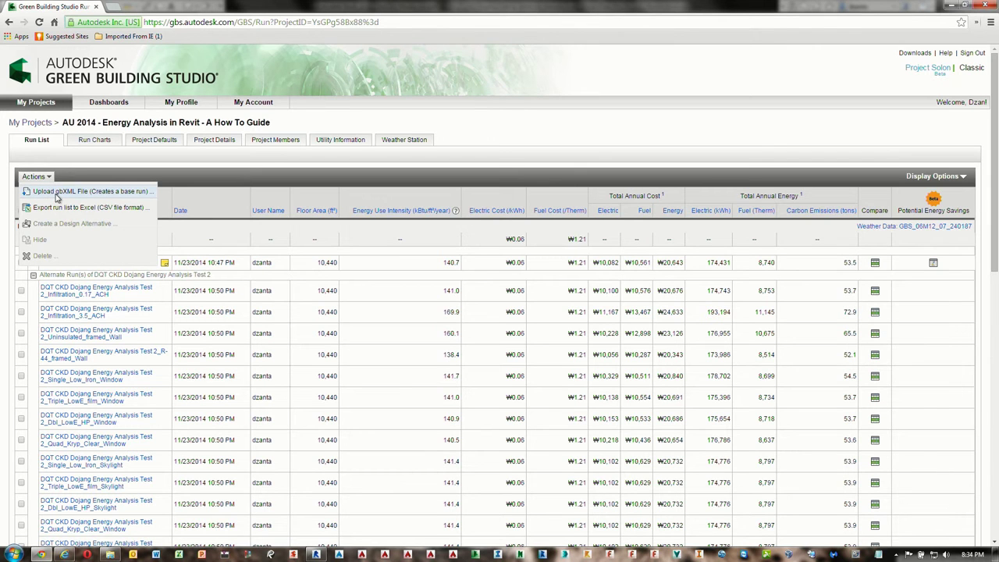
# - Start a new project from the projects overview and name it Energy Model Example 1
pyautogui.click(29, 123)
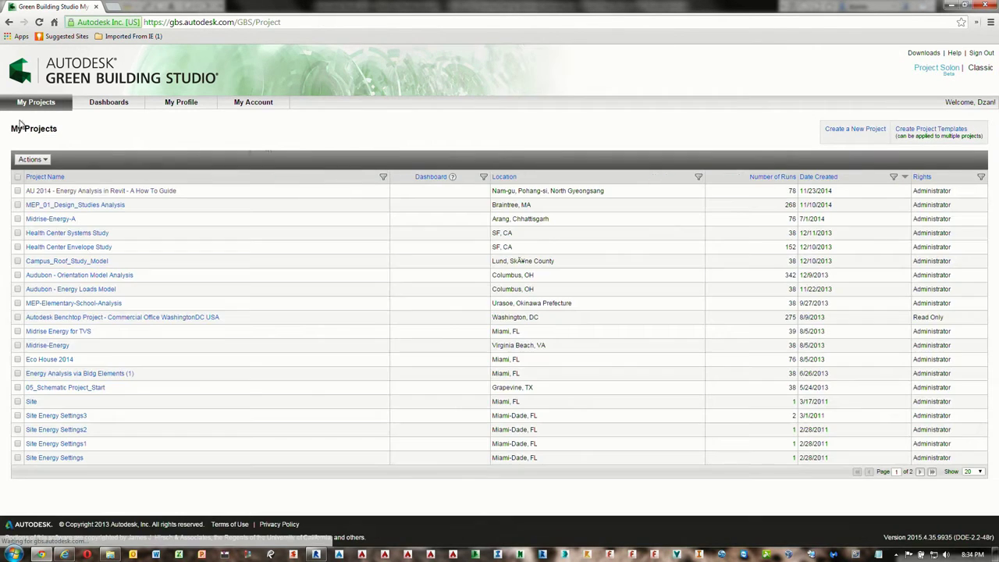
pyautogui.click(879, 131)
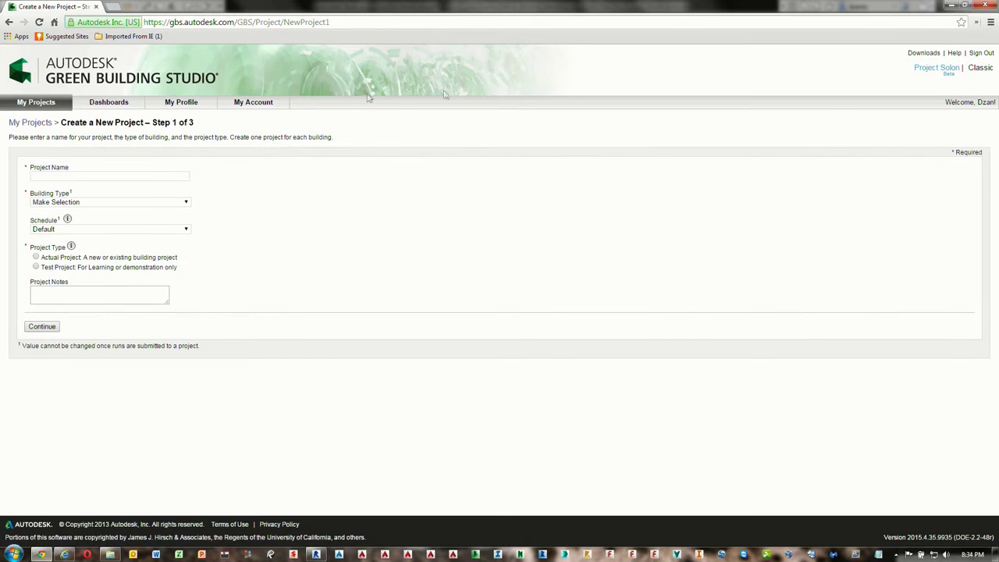
pyautogui.click(173, 175)
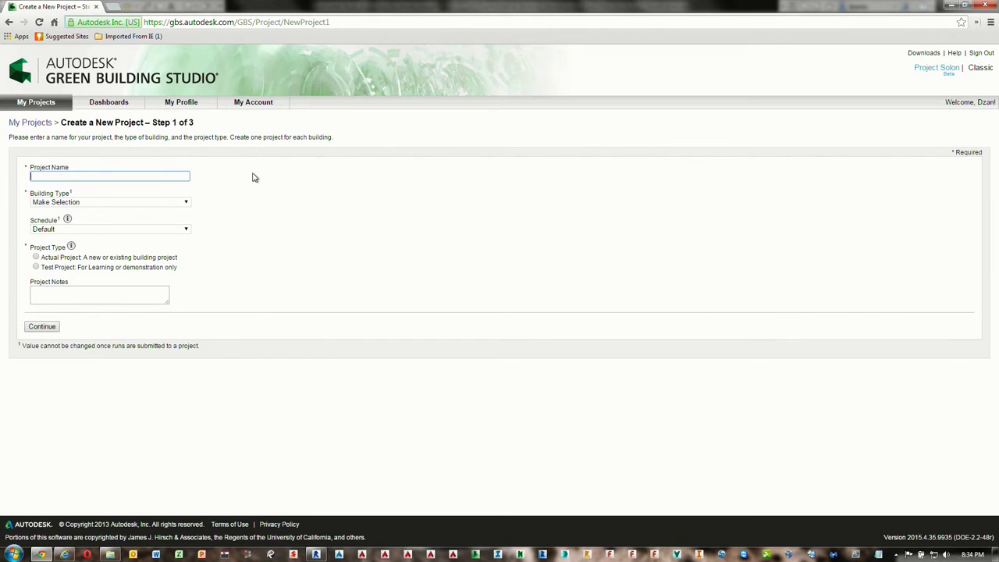
pyautogui.write('Energy Model Example 1')
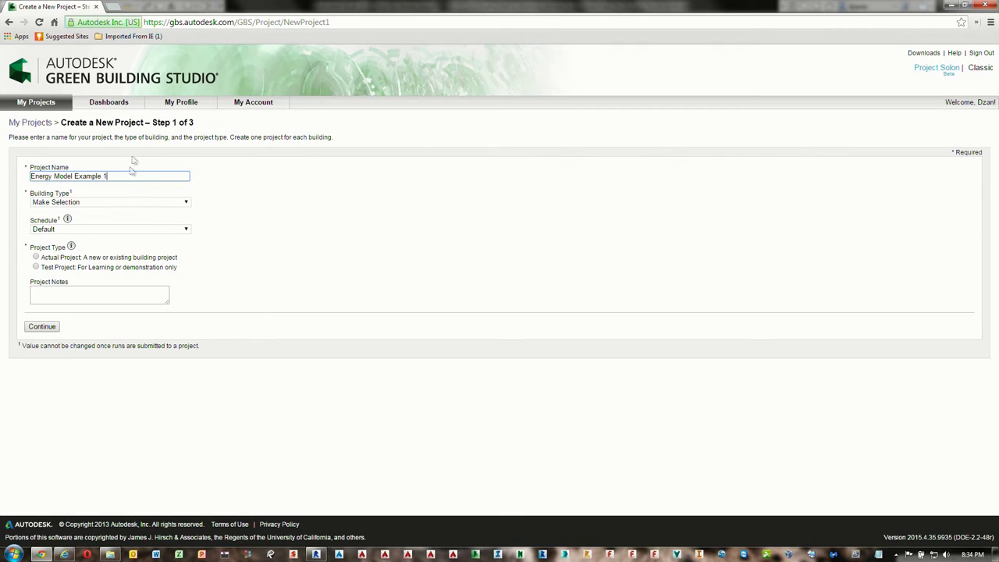
# - Set the building type to Gymnasium, schedule to 24/6 Facility and project type to Test Project, and continue to the location page
pyautogui.click(129, 204)
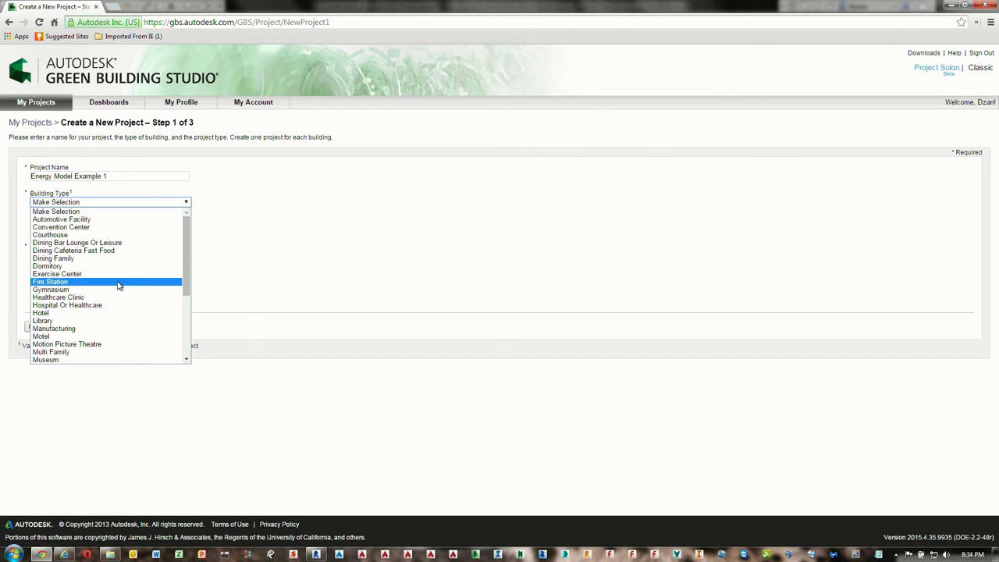
pyautogui.click(118, 288)
pyautogui.click(121, 230)
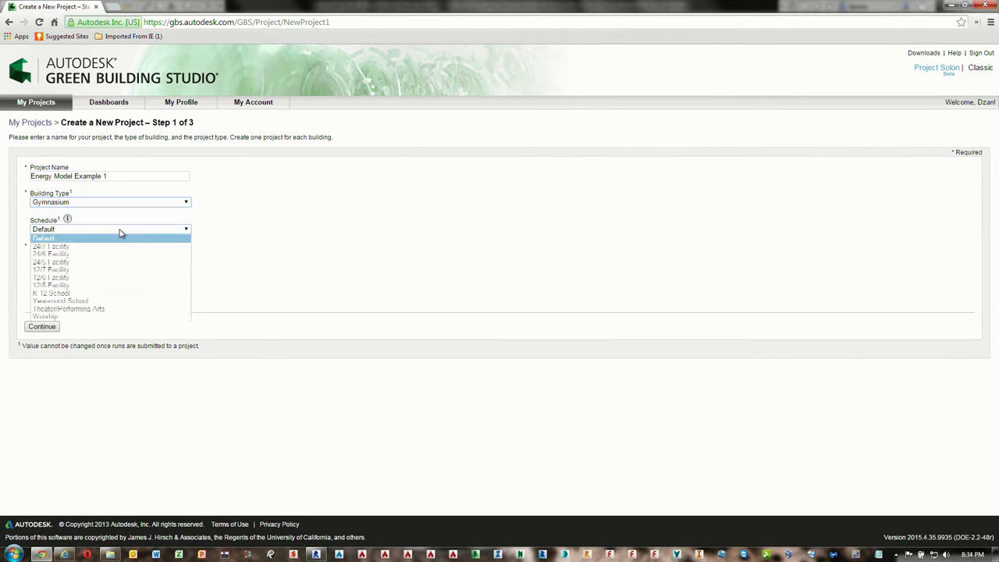
pyautogui.click(105, 258)
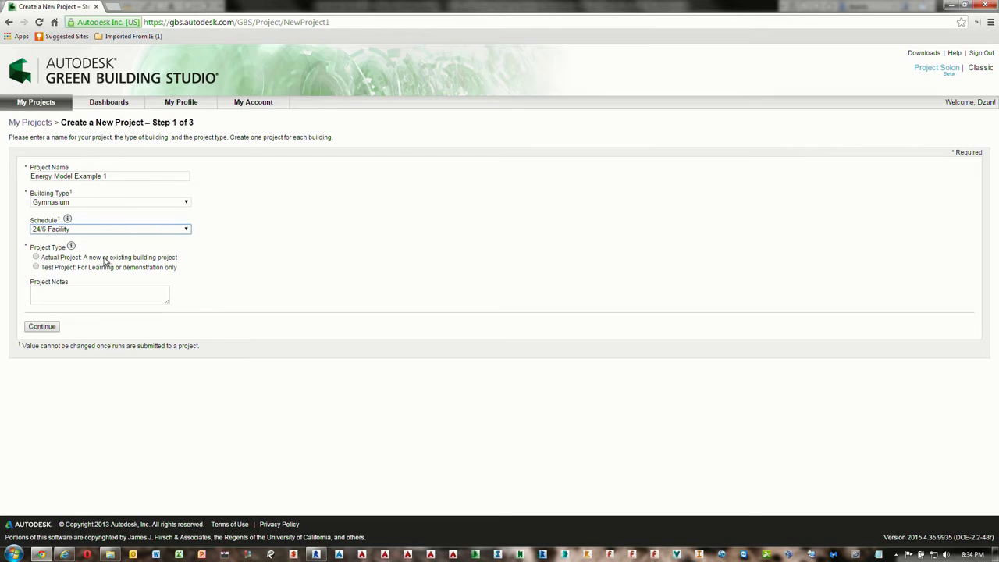
pyautogui.click(36, 267)
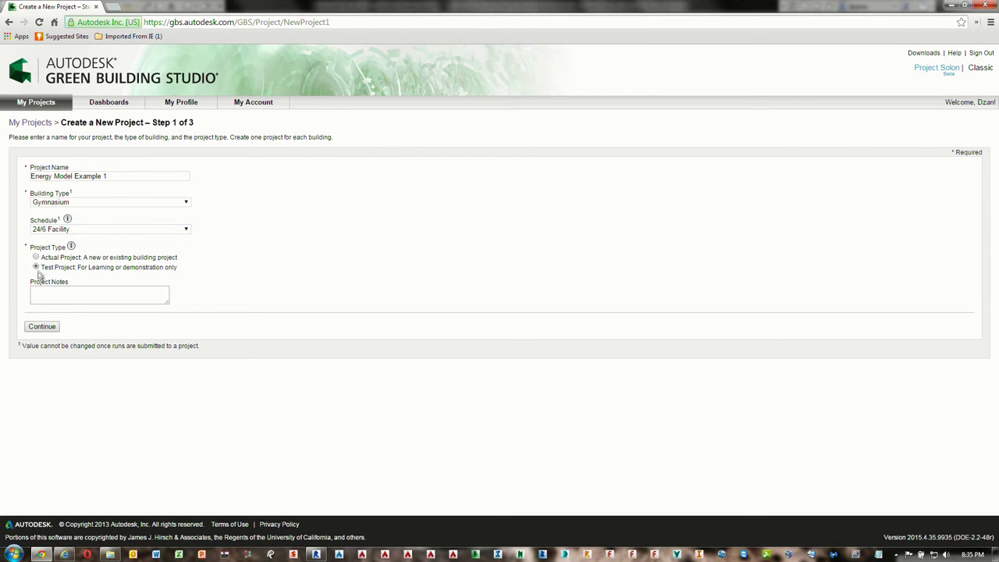
pyautogui.click(48, 293)
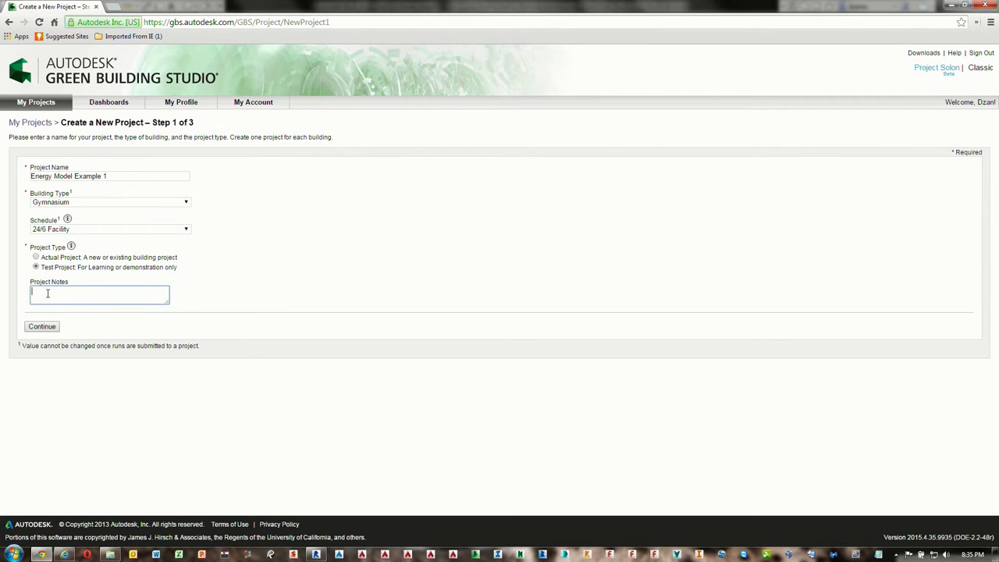
pyautogui.click(41, 326)
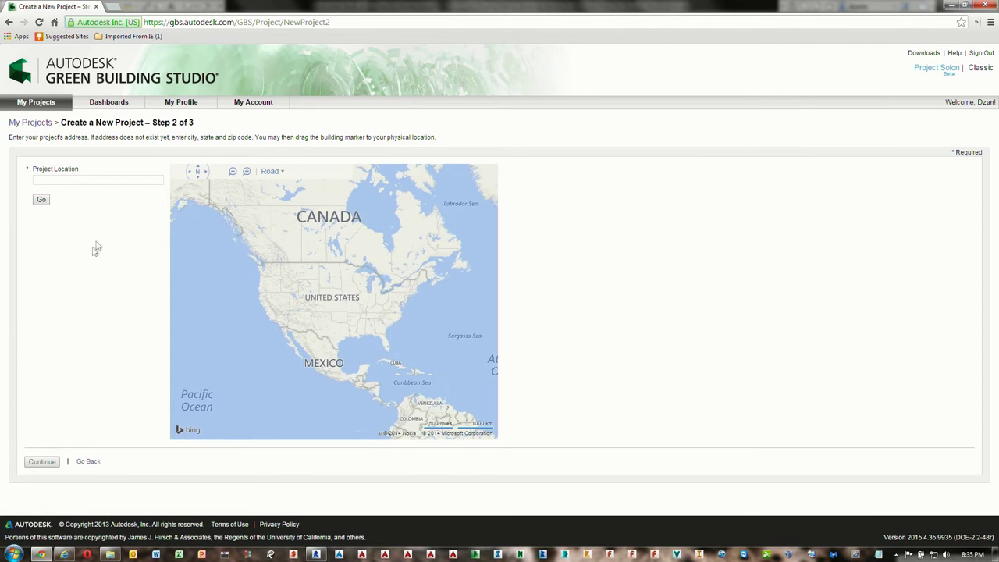
# - Set the project location to Las Vegas, NV and create the project with authorization to share project data
pyautogui.click(116, 180)
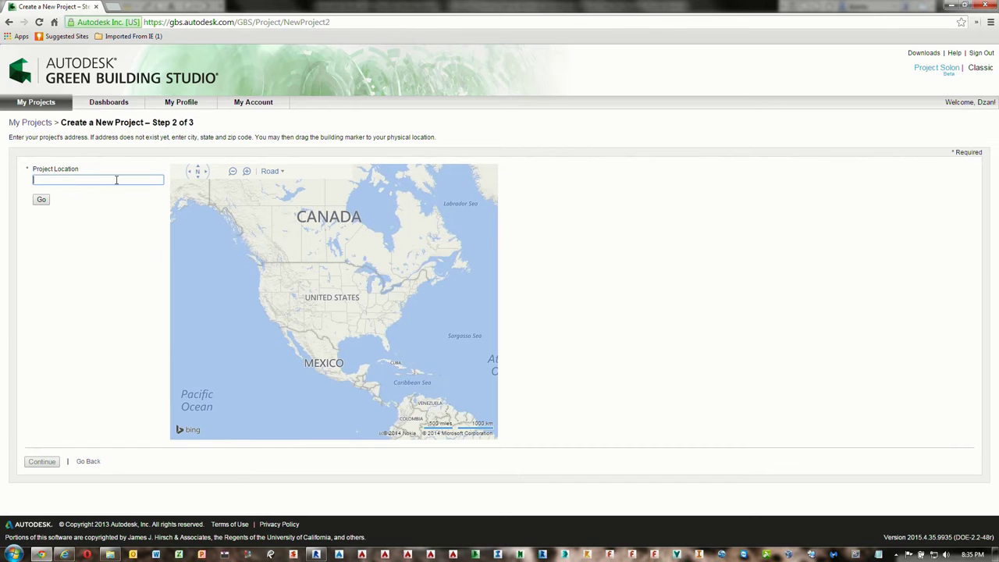
pyautogui.write('las')
pyautogui.press('BackSpace')
pyautogui.press('BackSpace')
pyautogui.press('BackSpace')
pyautogui.write('las vegas, nv')
pyautogui.press('Return')
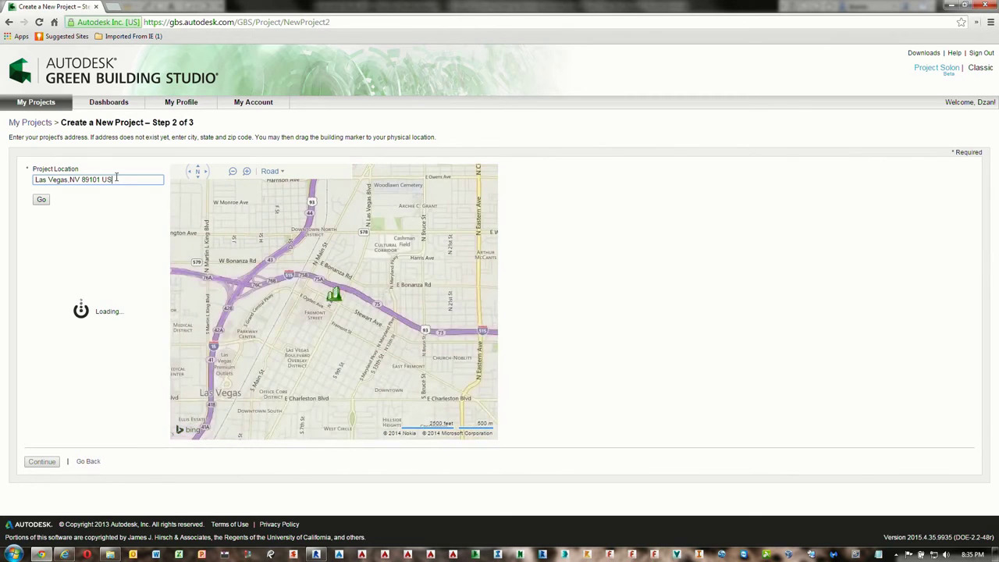
pyautogui.click(44, 462)
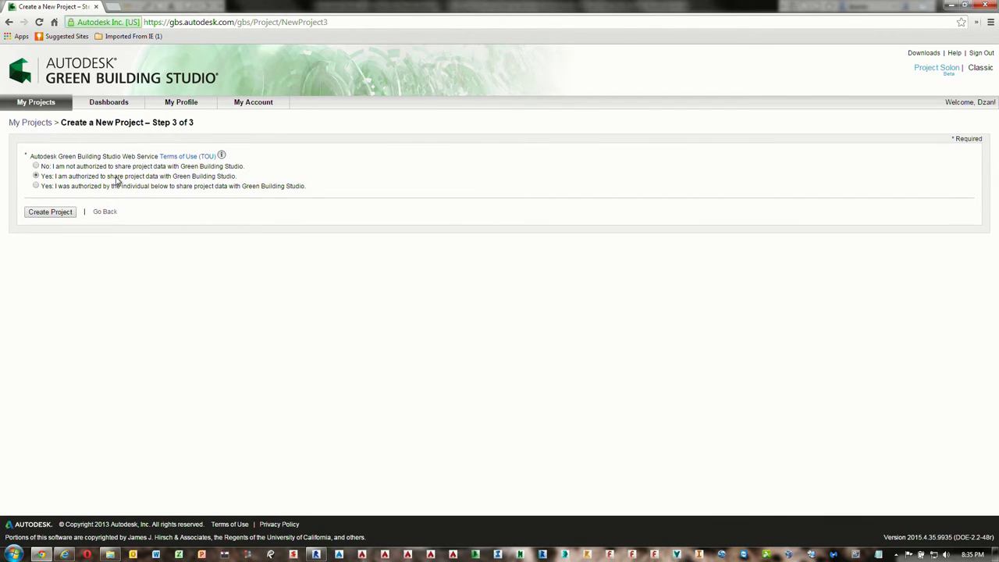
pyautogui.click(60, 212)
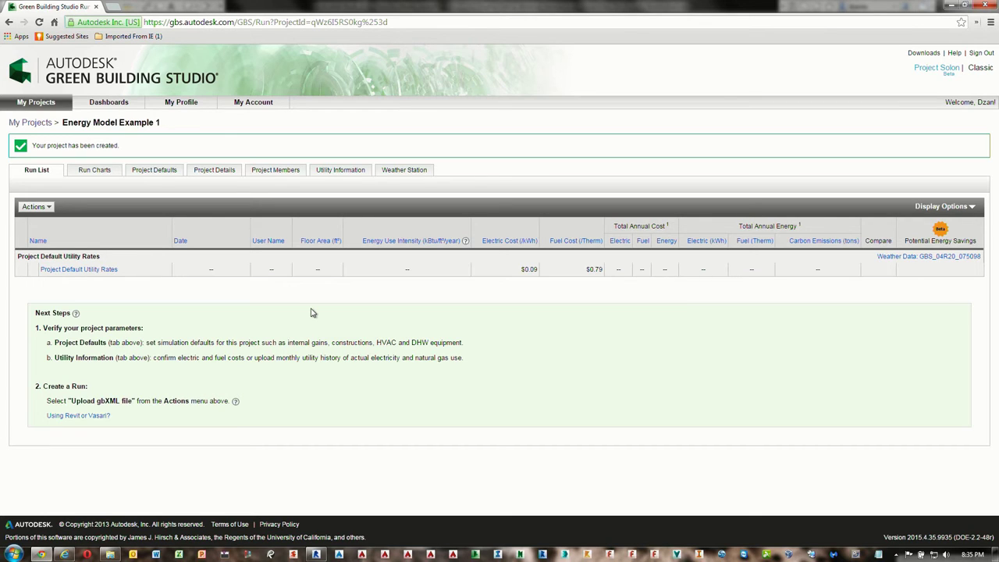
# - Choose DQT CKD Dojang Energy Analysis Version 2.xml from the AB4961 documents folder as the gbXML file for a base run
pyautogui.click(49, 206)
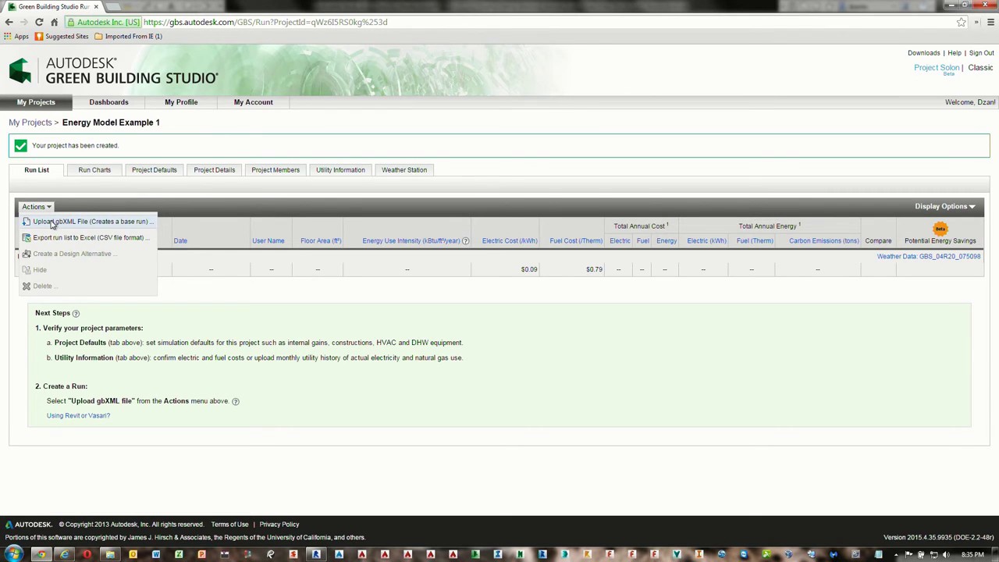
pyautogui.click(53, 222)
pyautogui.click(421, 261)
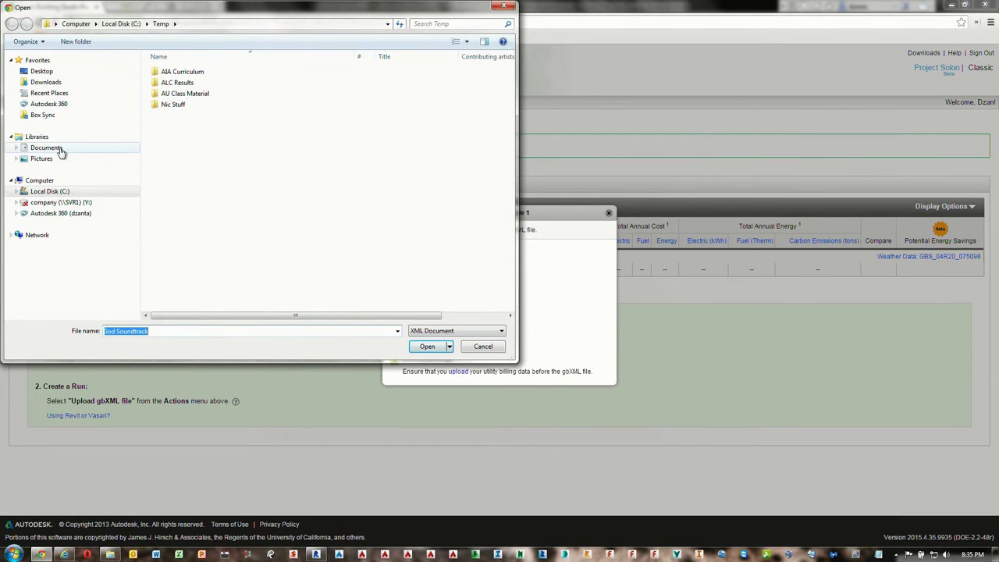
pyautogui.click(55, 147)
pyautogui.doubleClick(221, 126)
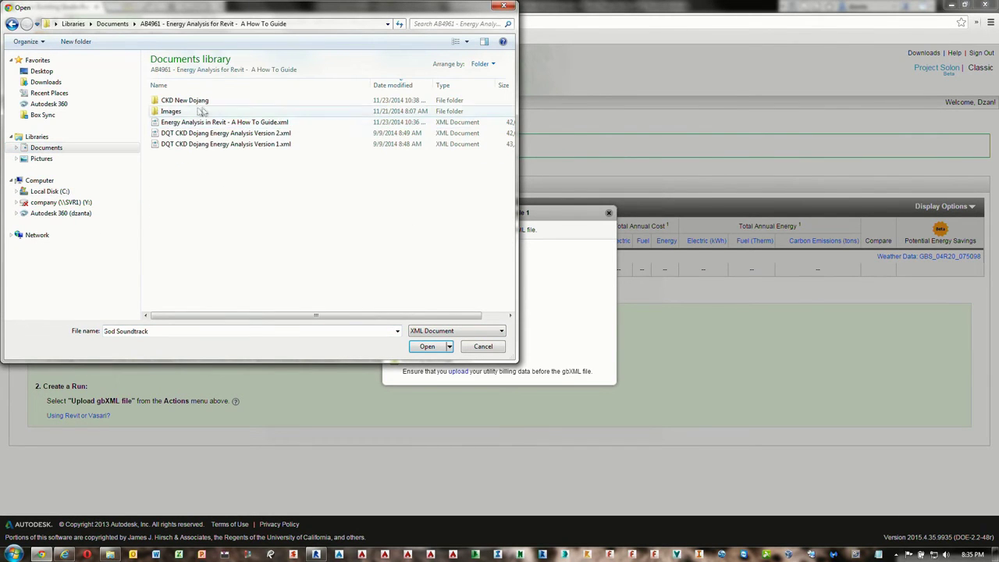
pyautogui.click(255, 134)
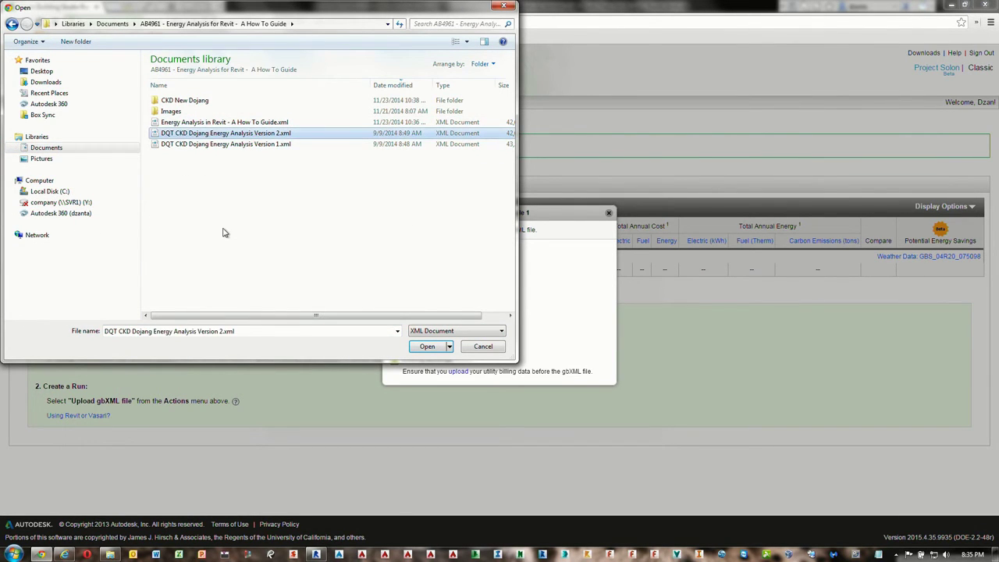
pyautogui.click(427, 347)
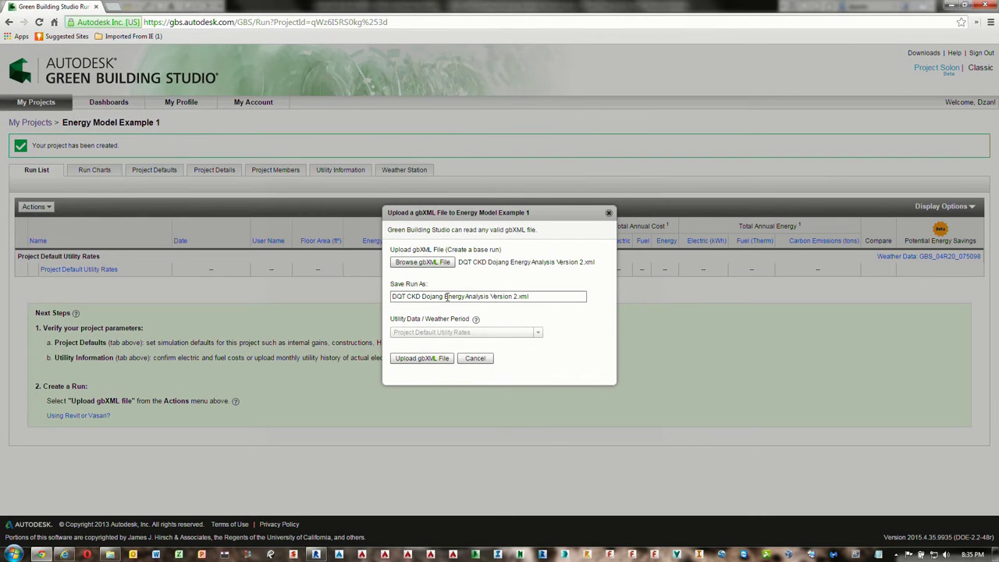
# - Name the run Energy Model Test 1 and upload the gbXML file
pyautogui.moveTo(534, 296); pyautogui.dragTo(375, 297)
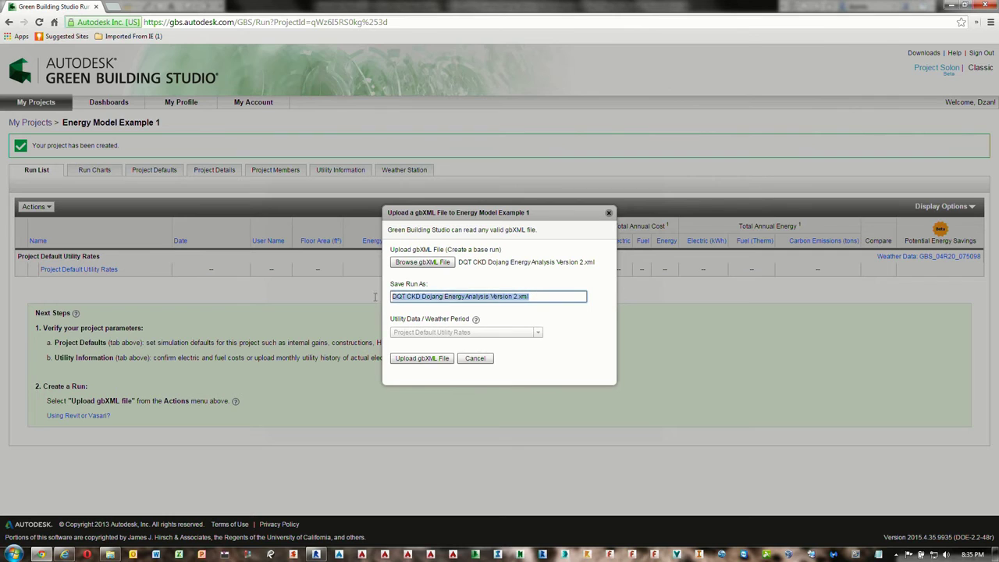
pyautogui.write('Energ')
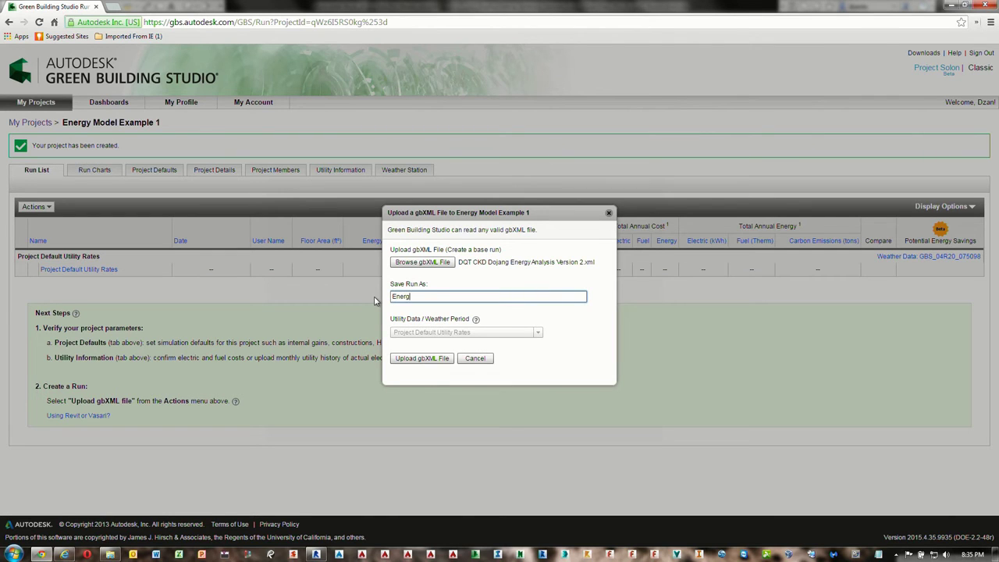
pyautogui.write('y Model Test 1')
pyautogui.click(422, 361)
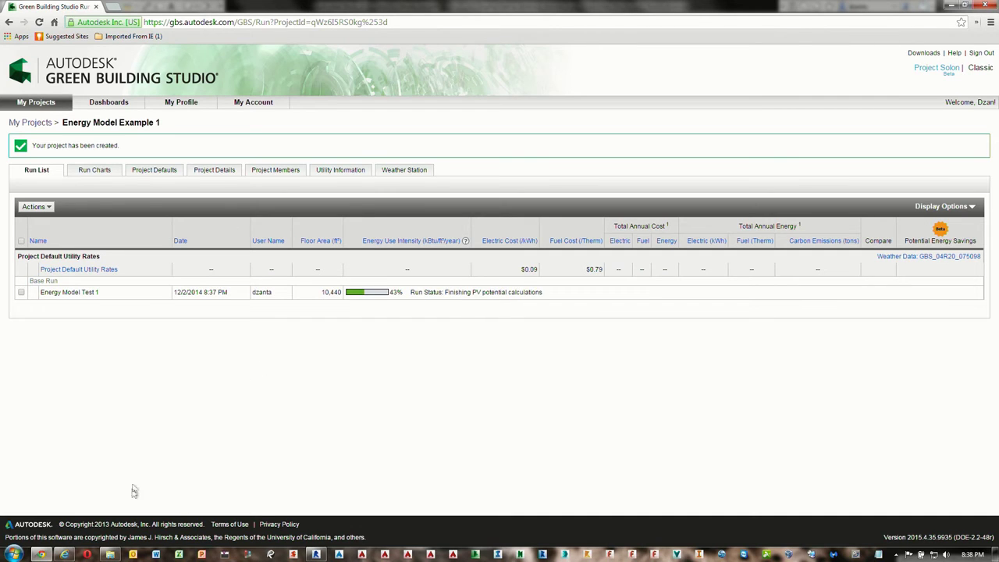
# - Switch to PowerPoint, open the AB4961 - Energy Analysis for Revit presentation and show the Steps to Prepare Energy Model slide
pyautogui.click(41, 554)
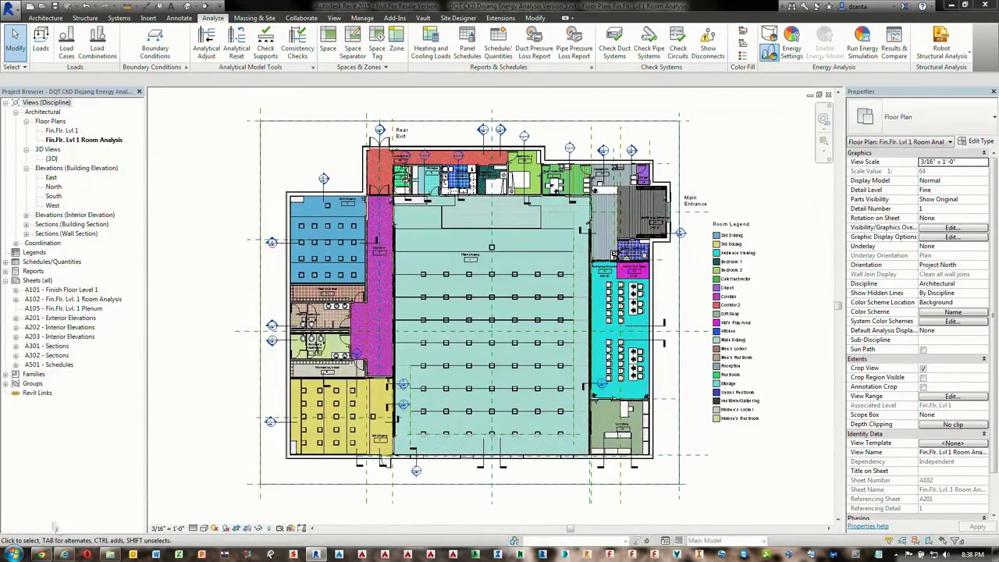
pyautogui.click(41, 554)
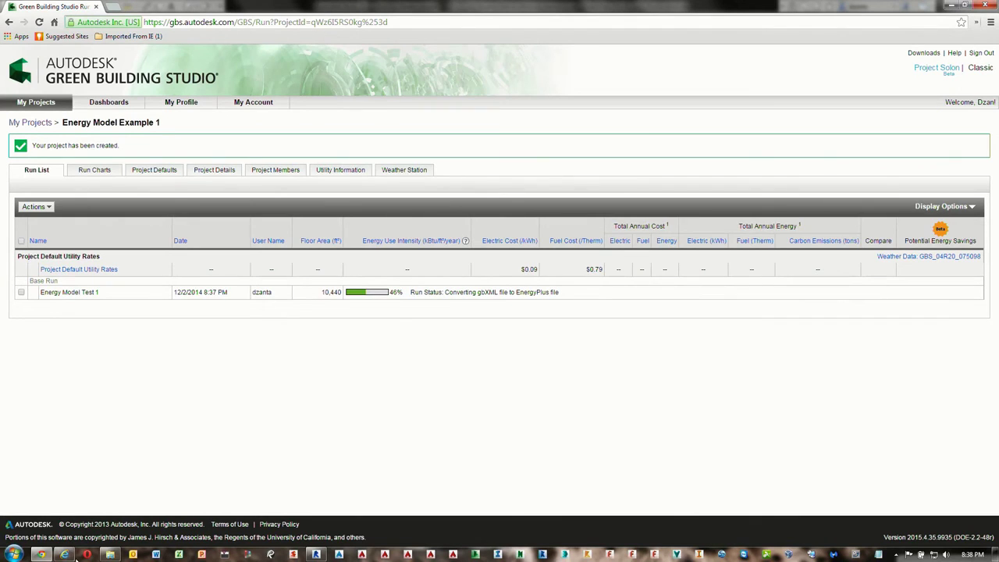
pyautogui.click(208, 555)
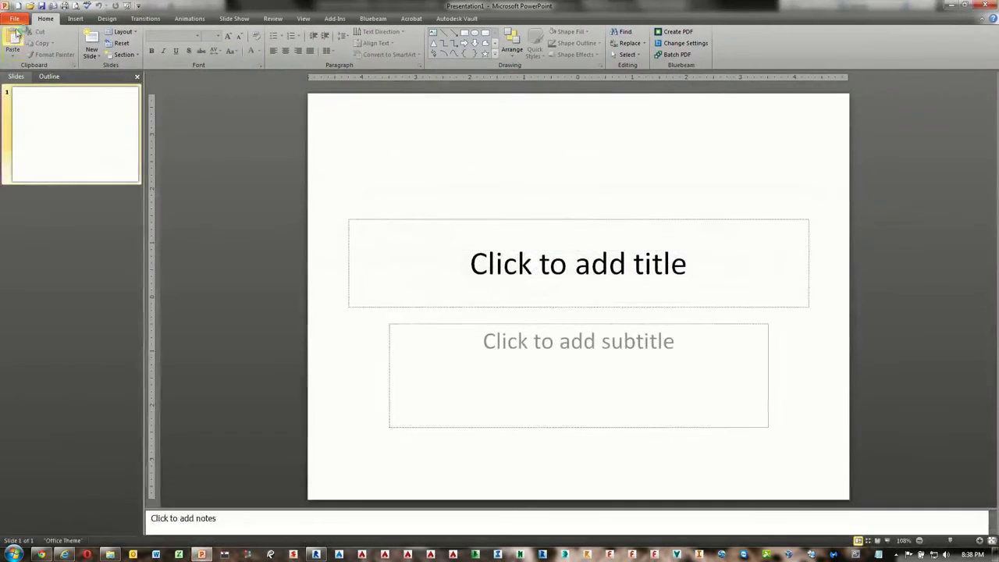
pyautogui.click(14, 18)
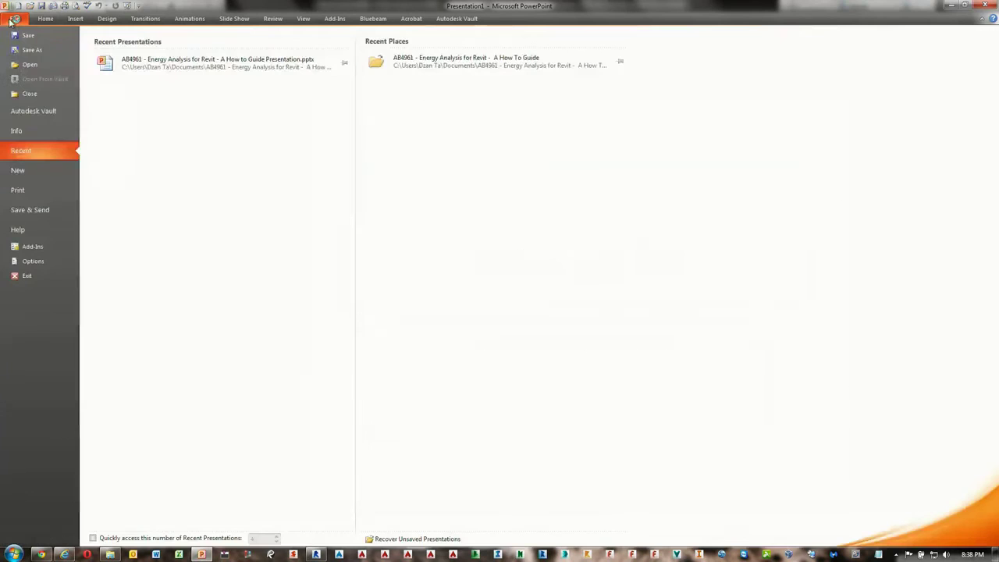
pyautogui.click(179, 61)
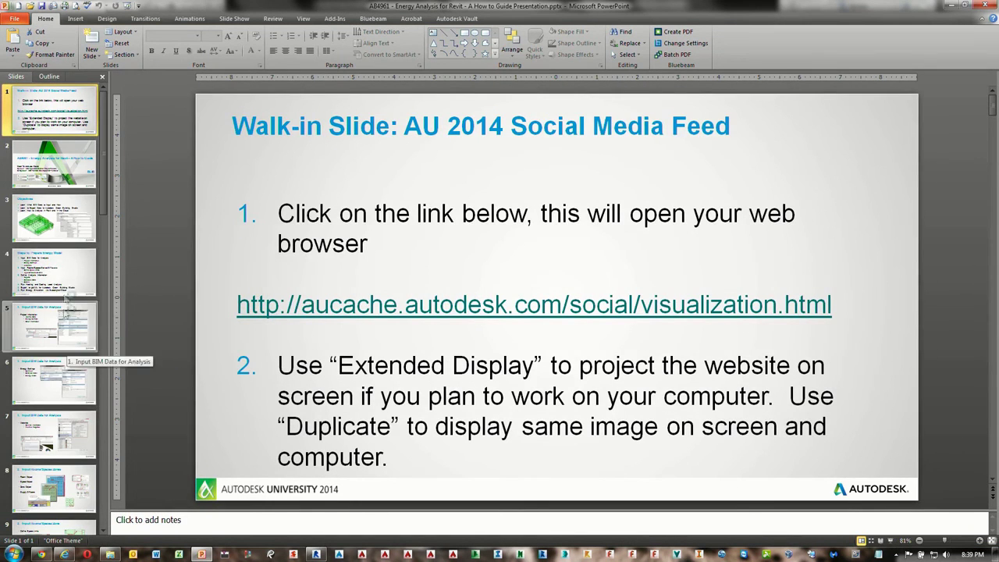
pyautogui.click(62, 266)
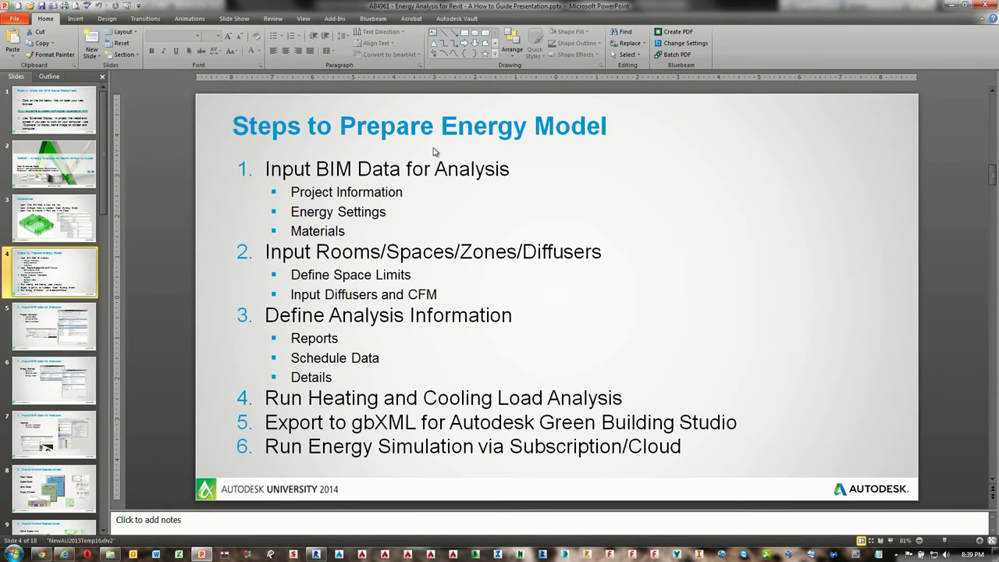
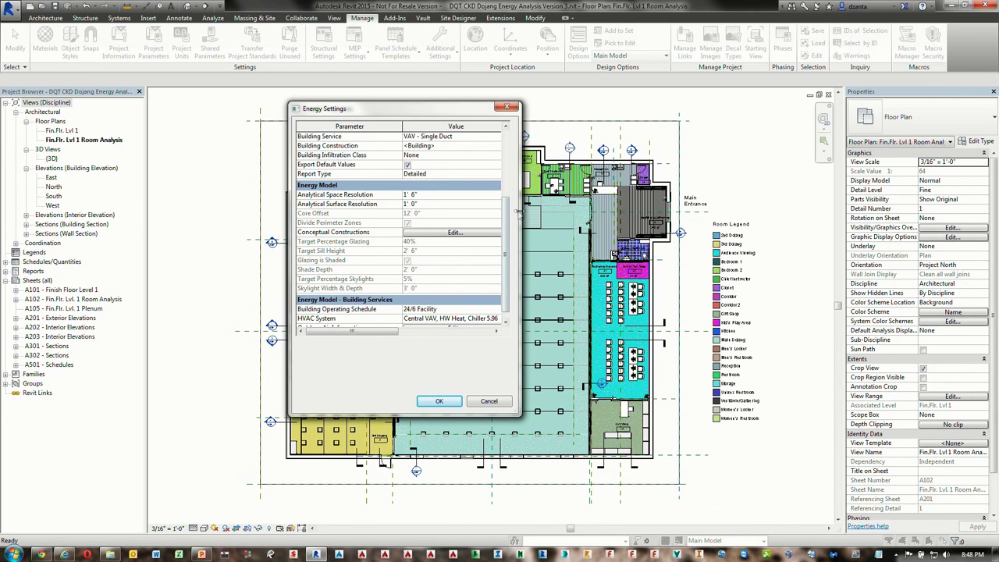
# - Examine the building type options and the other parameters in Energy Settings, and close the settings and project properties without saving changes
pyautogui.scroll(4, 497, 139)
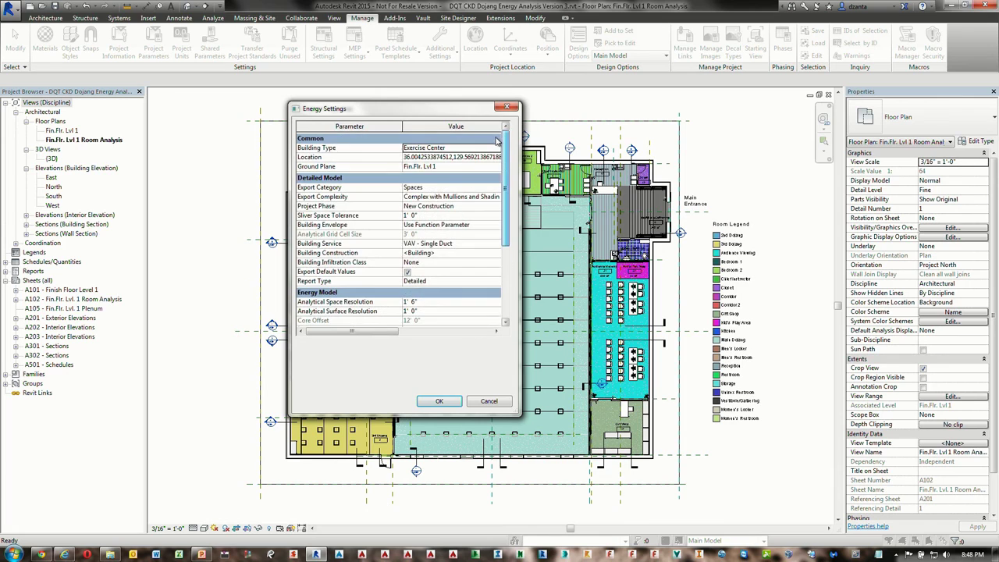
pyautogui.click(496, 150)
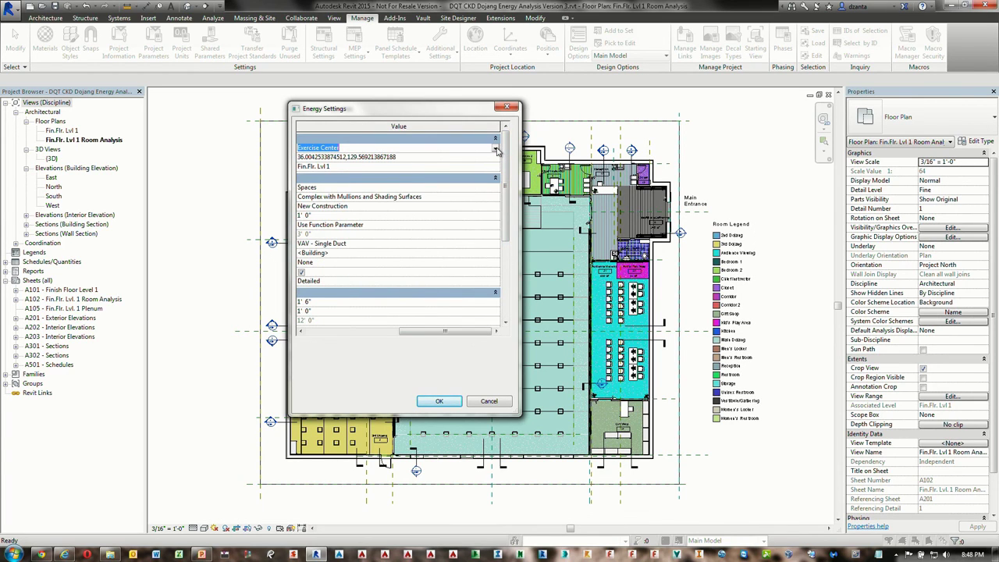
pyautogui.click(495, 149)
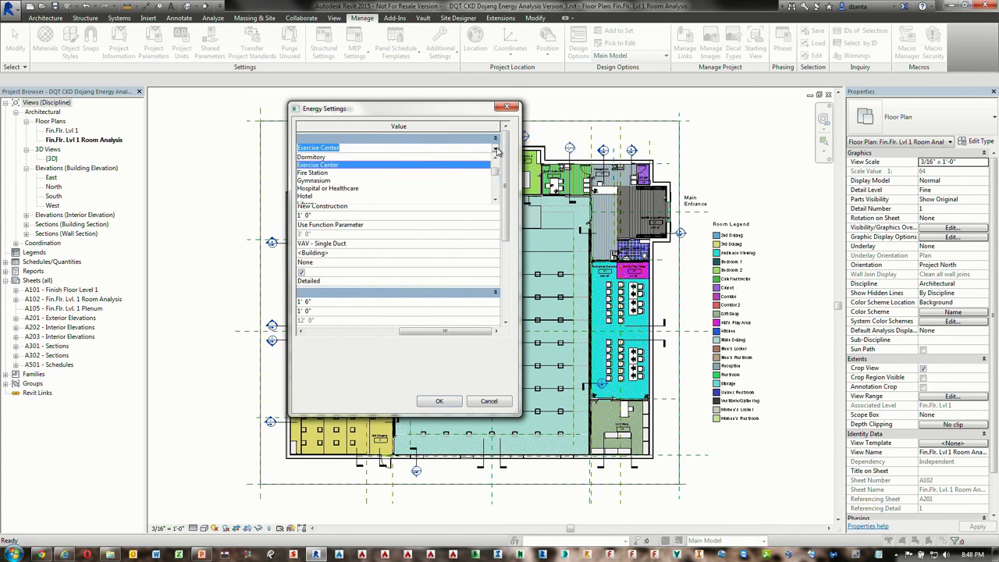
pyautogui.click(448, 363)
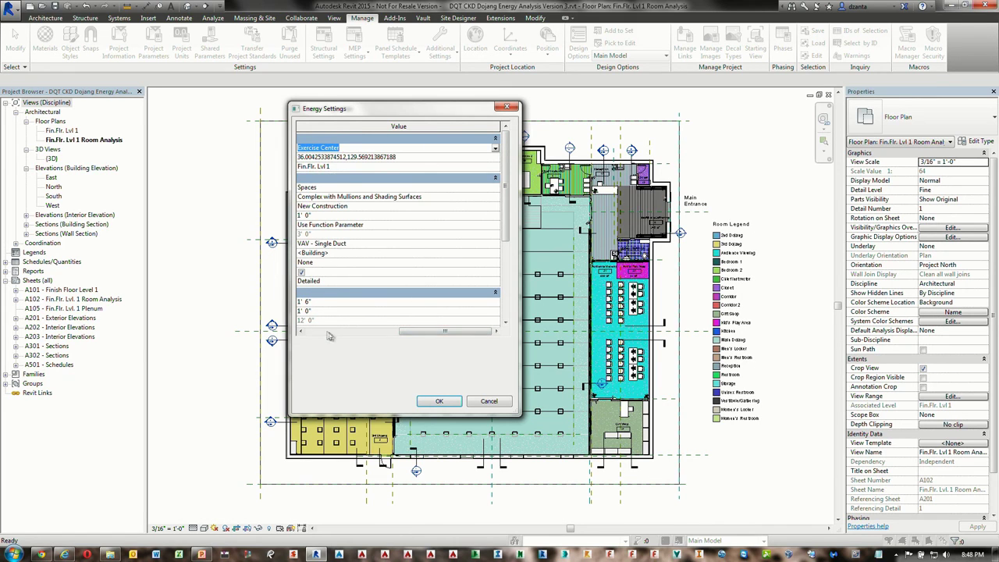
pyautogui.click(301, 331)
pyautogui.moveTo(390, 118); pyautogui.dragTo(381, 116)
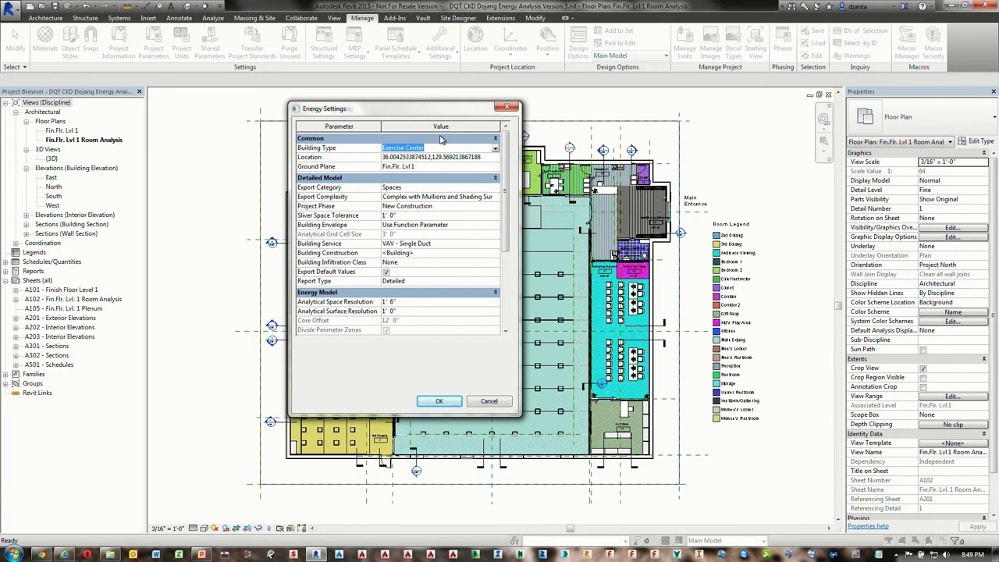
pyautogui.click(487, 404)
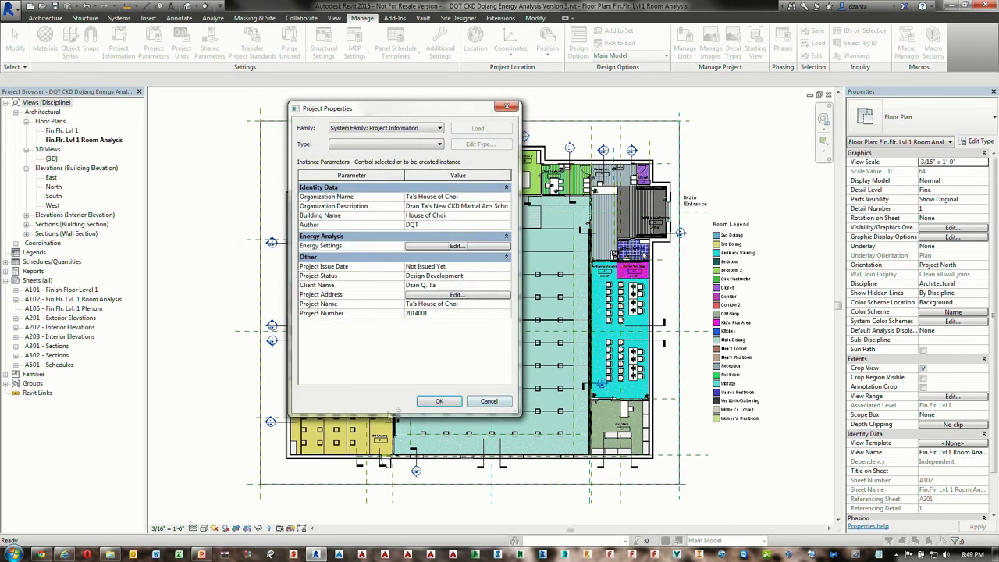
pyautogui.click(486, 401)
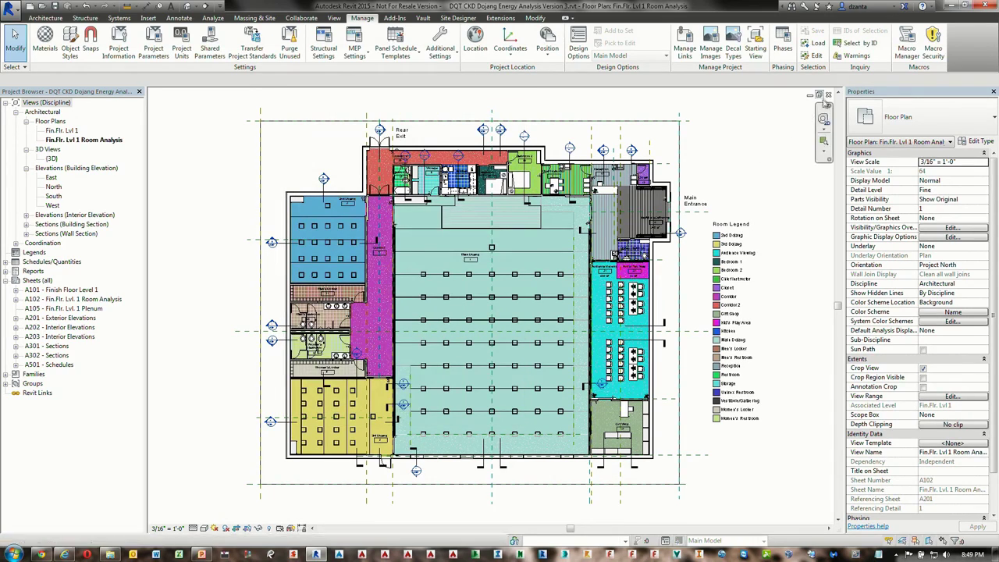